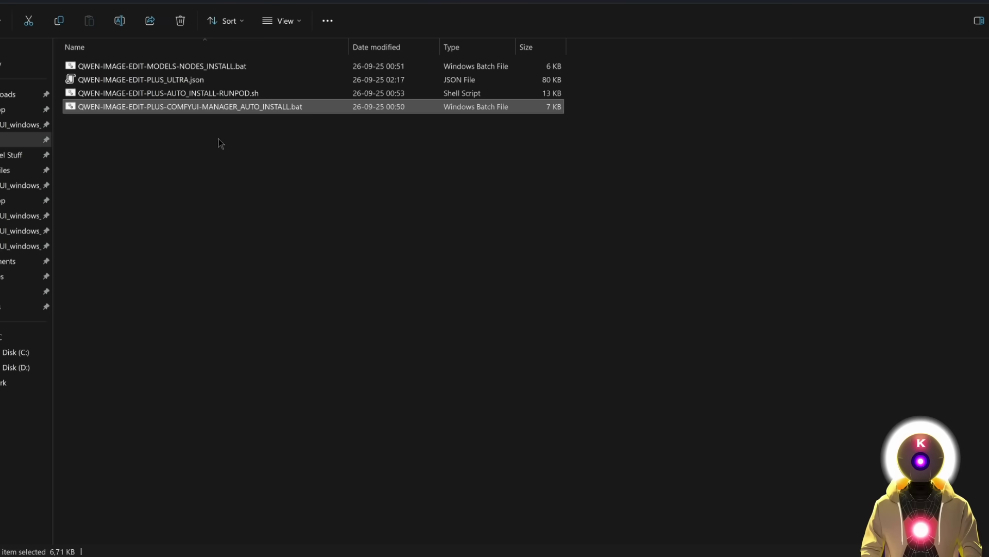
Run QWEN-IMAGE-EDIT-PLUS-COMFYUI-MANAGER_AUTO_INSTALL.bat and choose option 3, the Q8_0 quantization
double_click(204, 107)
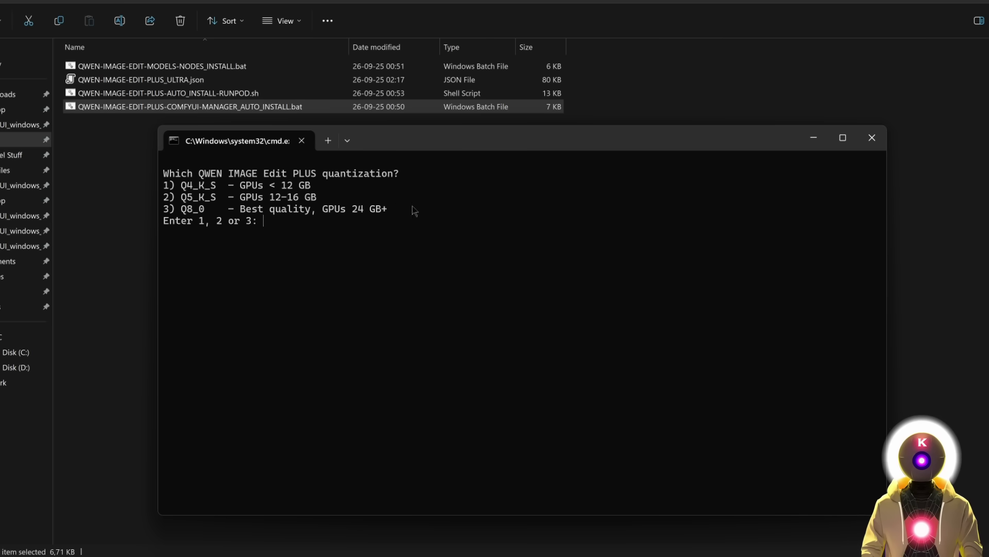
text(3)
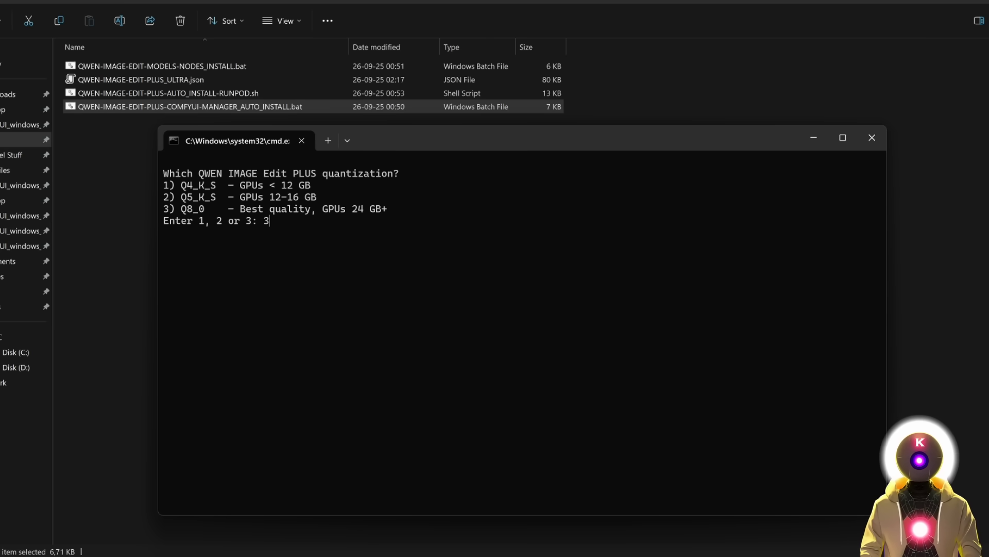
key(Return)
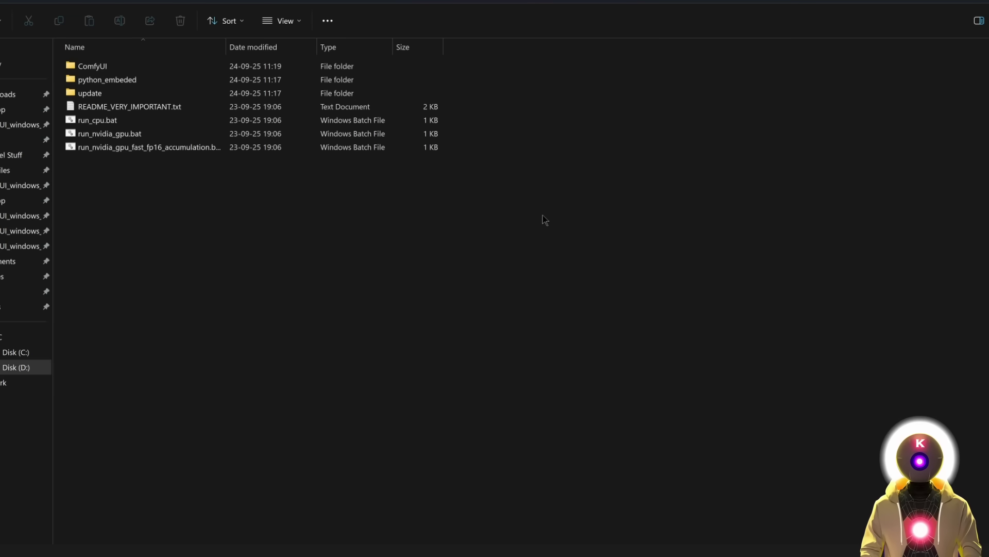
Update ComfyUI with update_comfyui.bat from the update folder, then return to the parent folder
double_click(102, 96)
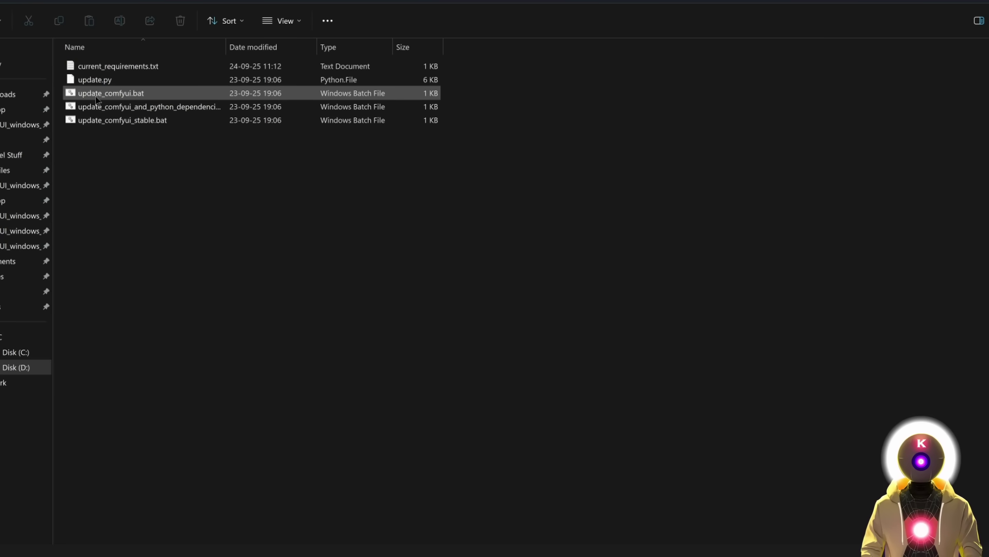
double_click(96, 96)
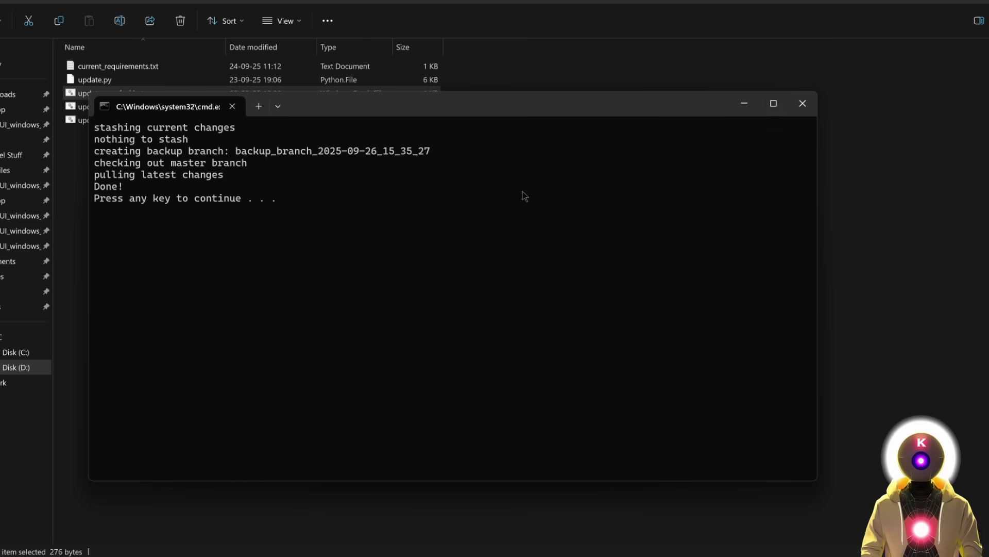
key(Return)
key(BackSpace)
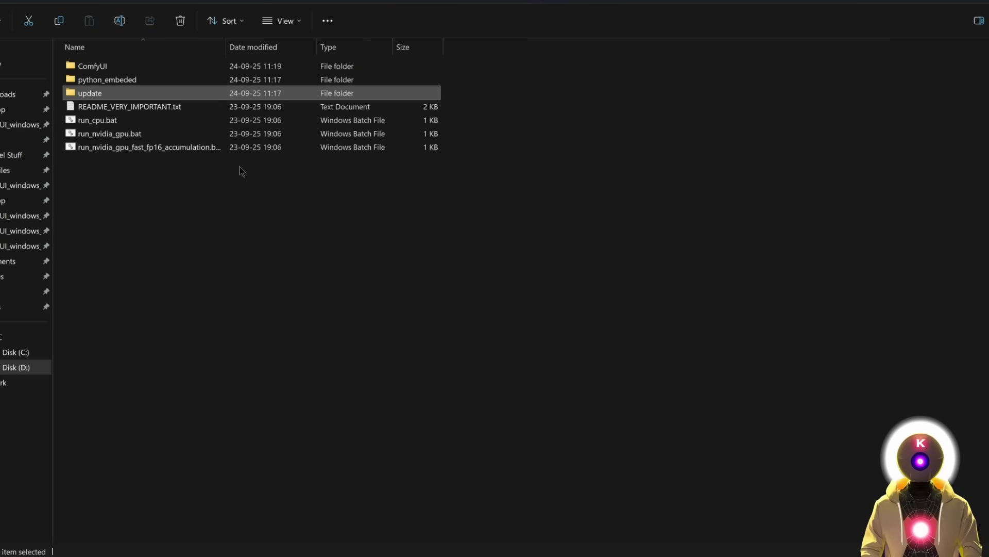
Launch ComfyUI with run_nvidia_gpu.bat and load the QWEN-IMAGE-EDIT-PLUS_ULTRA.json workflow onto its canvas
double_click(117, 135)
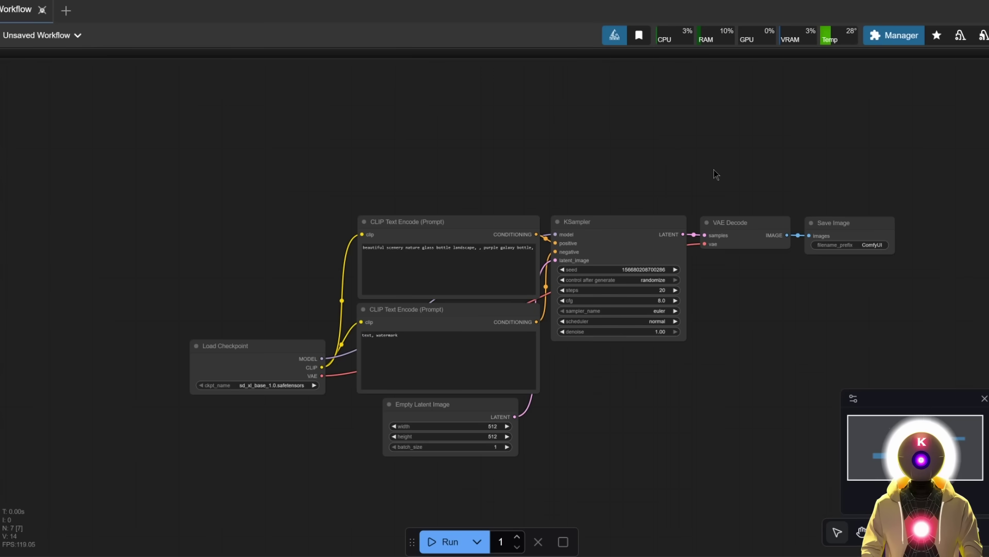
key(alt+Tab)
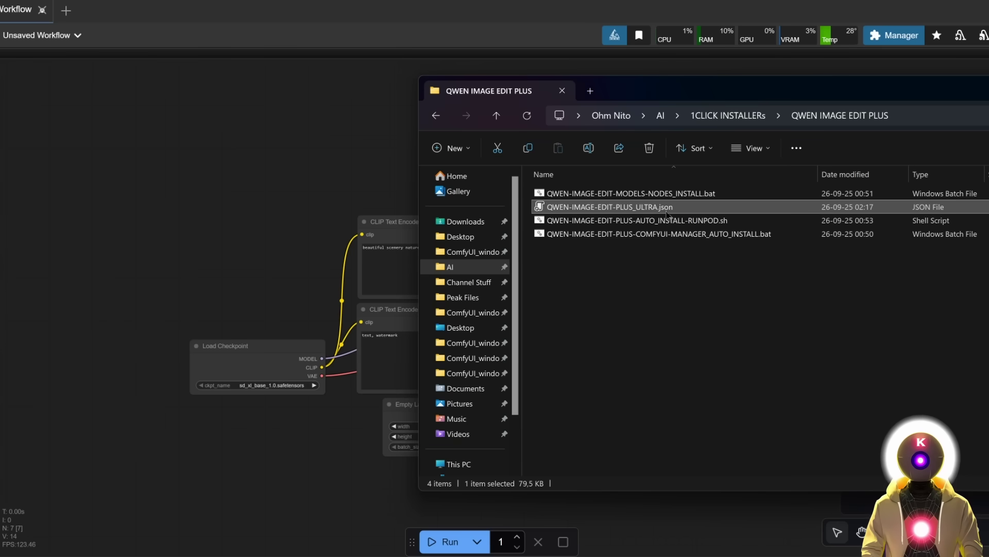
drag(629, 207, 260, 223)
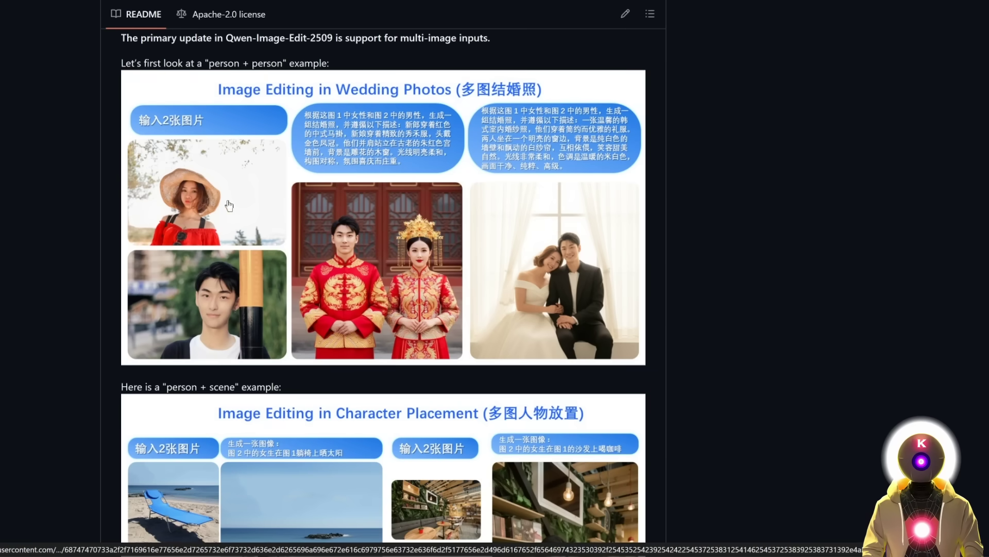
Examine the Qwen-Image-Edit-2509 README examples for multi-image input, person, product and text consistency
scroll(202, 159, down, 5)
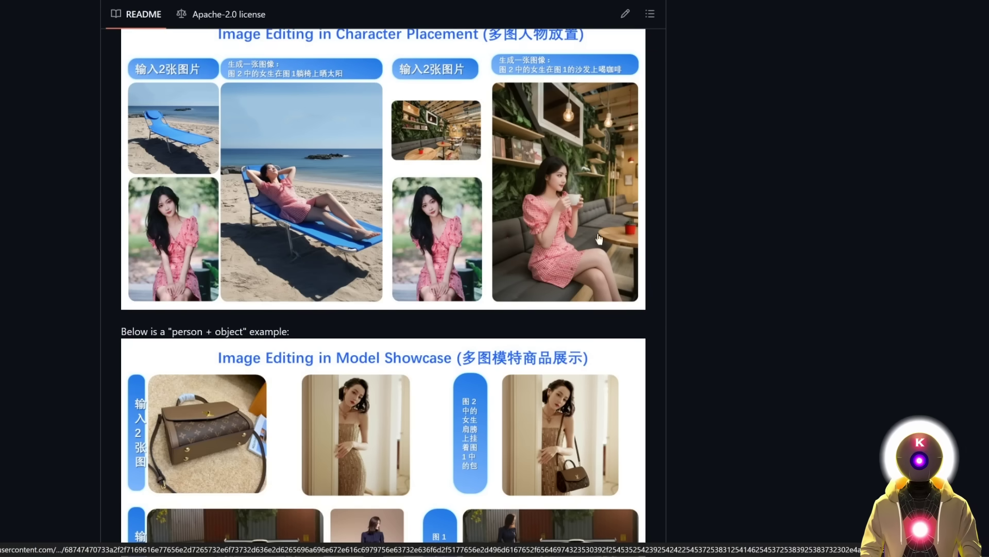
scroll(551, 206, down, 8)
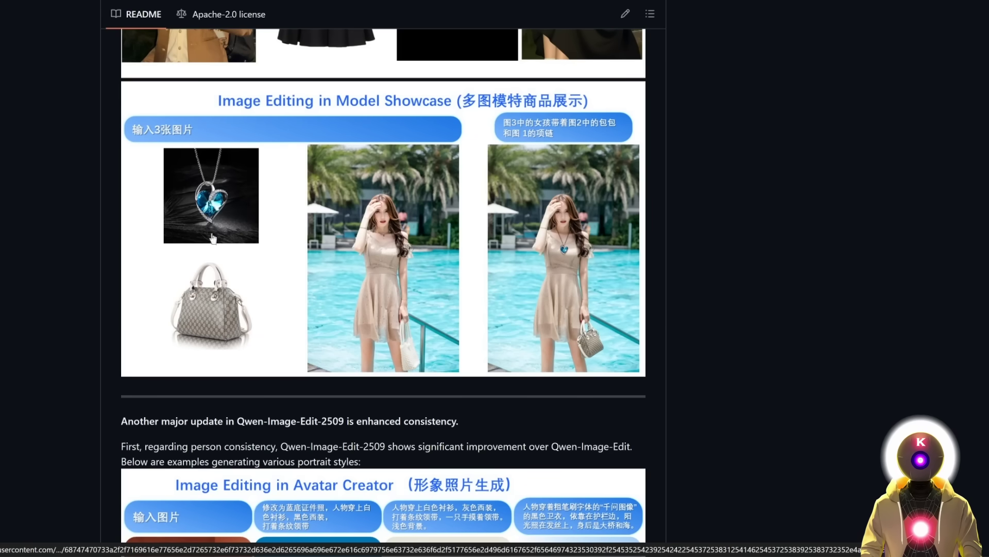
scroll(503, 341, up, 6)
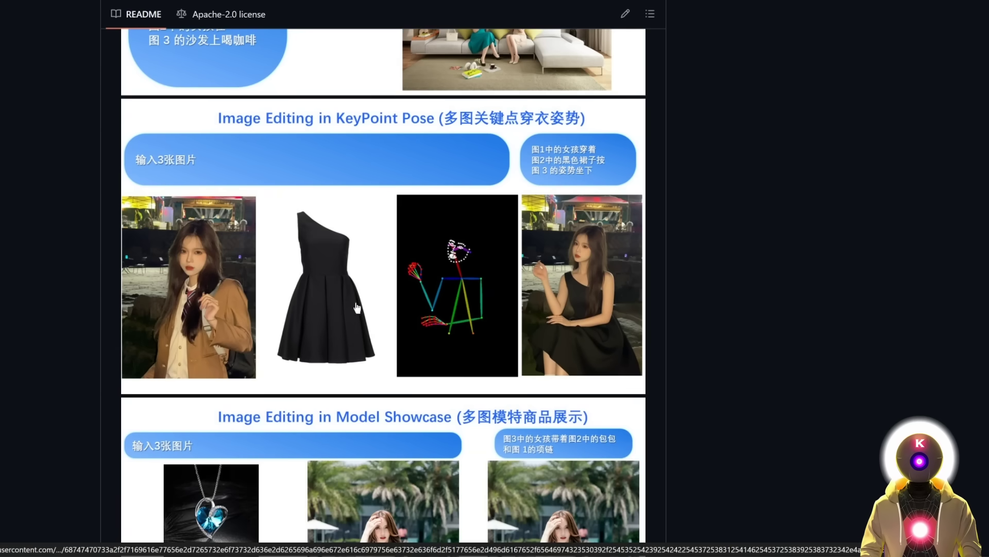
scroll(754, 242, down, 20)
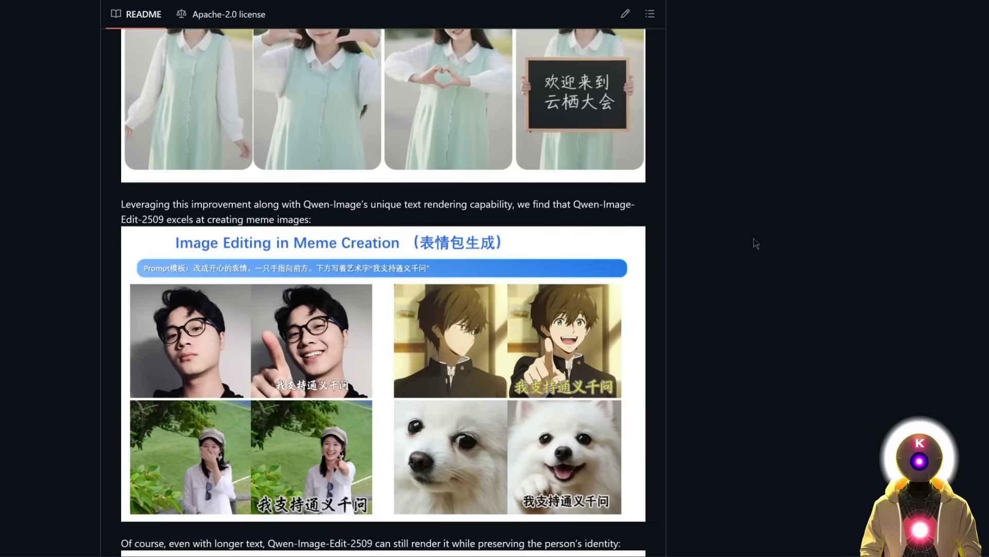
scroll(753, 243, down, 15)
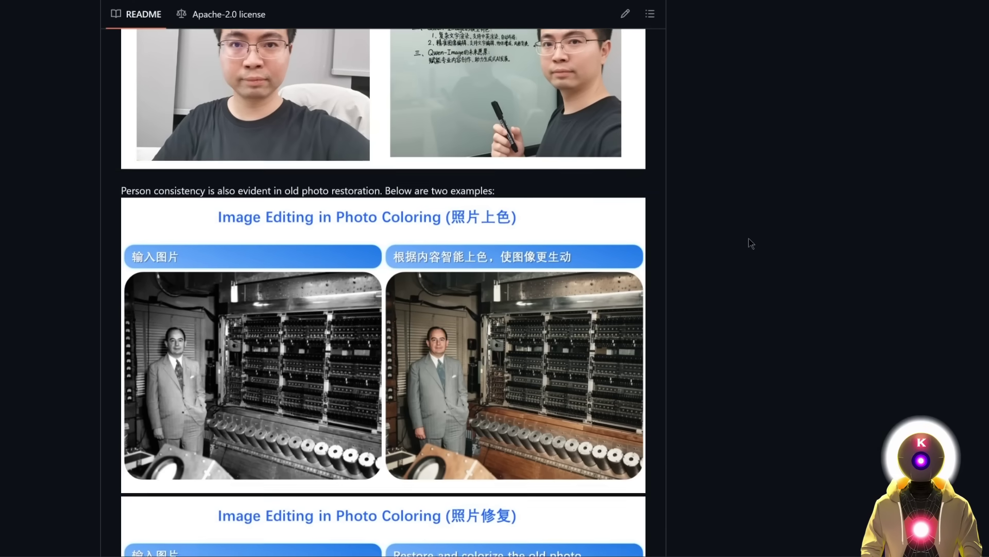
scroll(750, 242, down, 10)
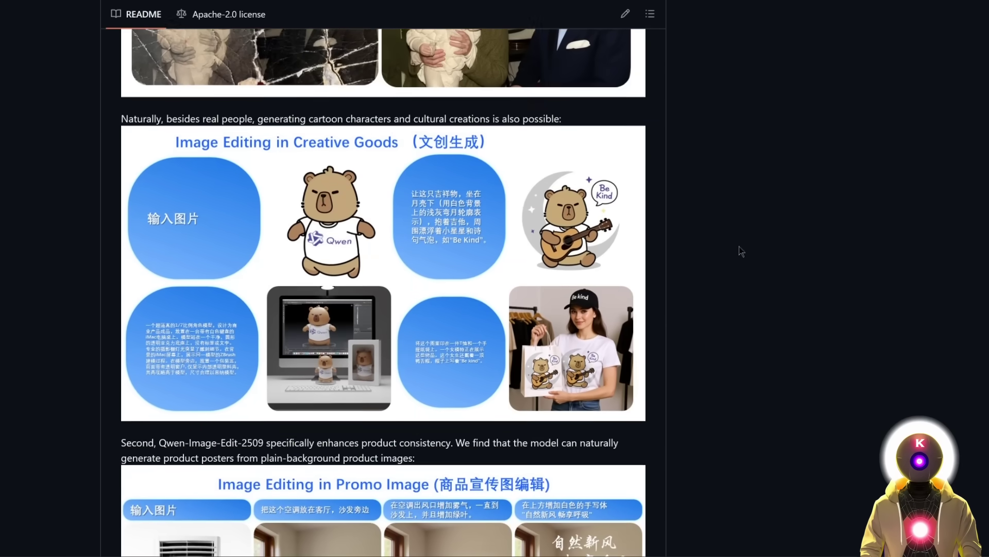
scroll(741, 251, down, 15)
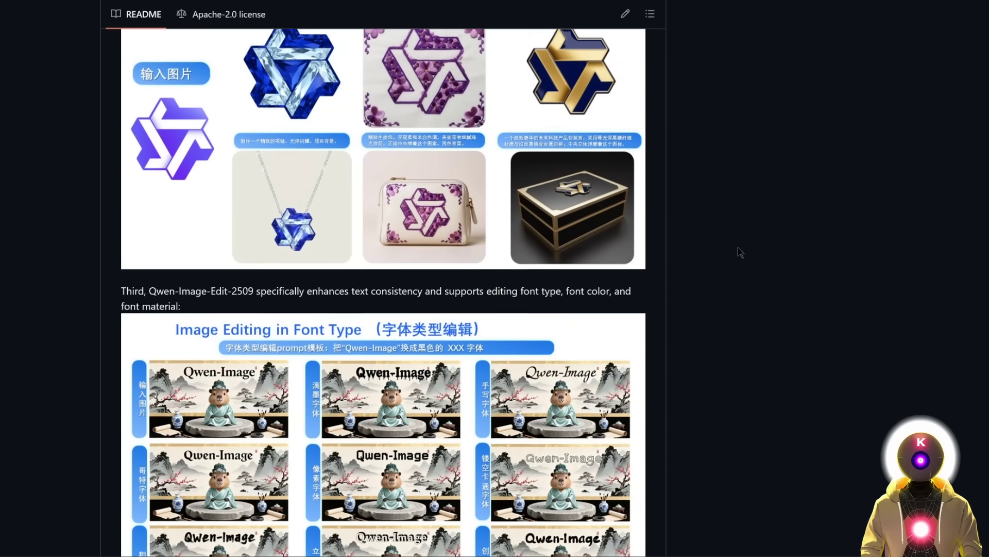
scroll(739, 252, down, 20)
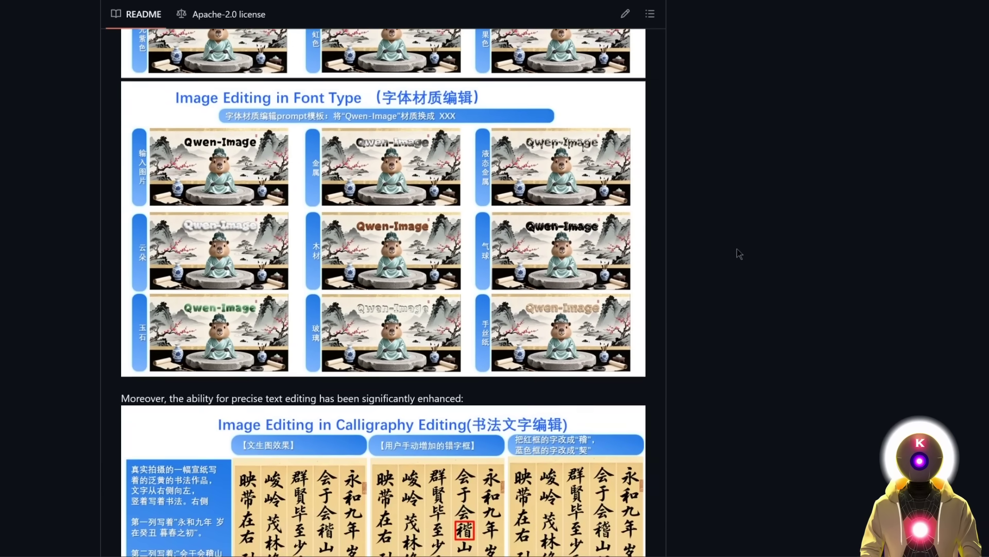
scroll(736, 249, down, 15)
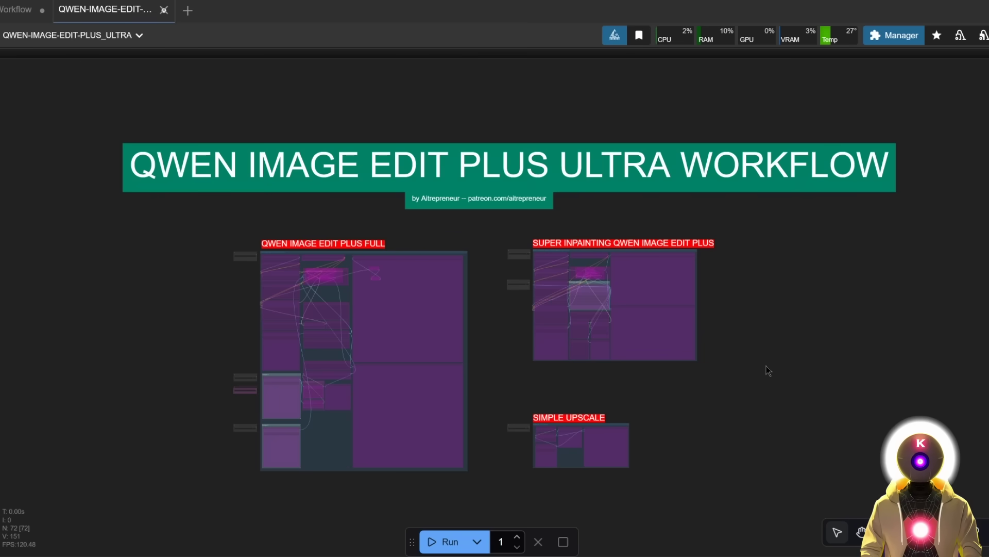
Examine the layout of the full edit, super inpainting and simple upscale groups in the loaded workflow
scroll(766, 366, down, 1)
drag(660, 330, 708, 274)
scroll(675, 303, up, 5)
drag(597, 343, 649, 368)
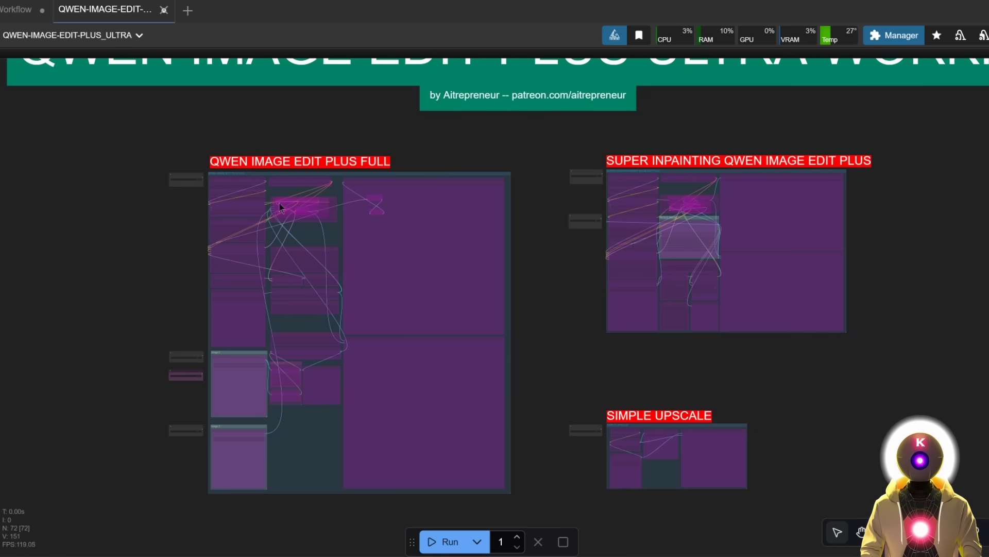
drag(754, 210, 639, 228)
scroll(746, 214, up, 2)
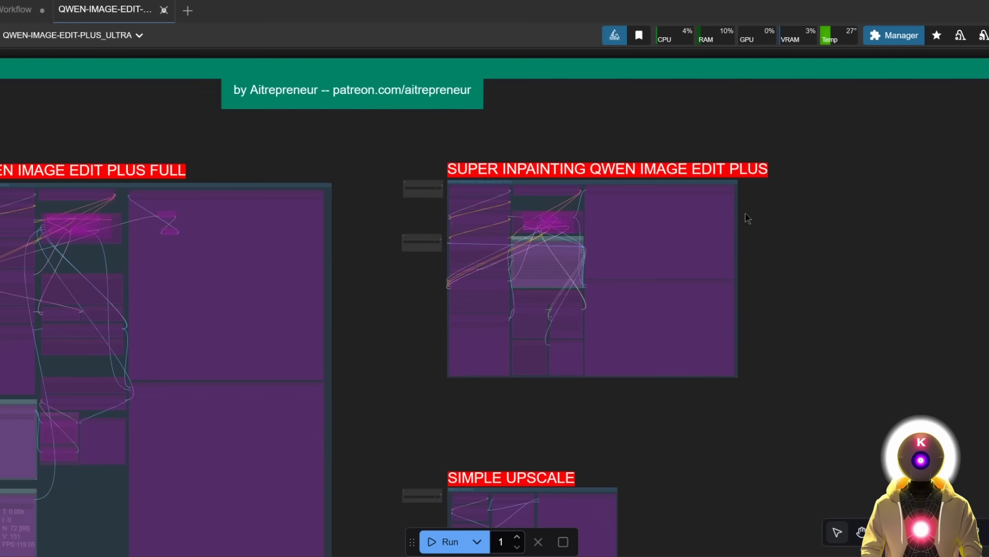
scroll(748, 218, up, 1)
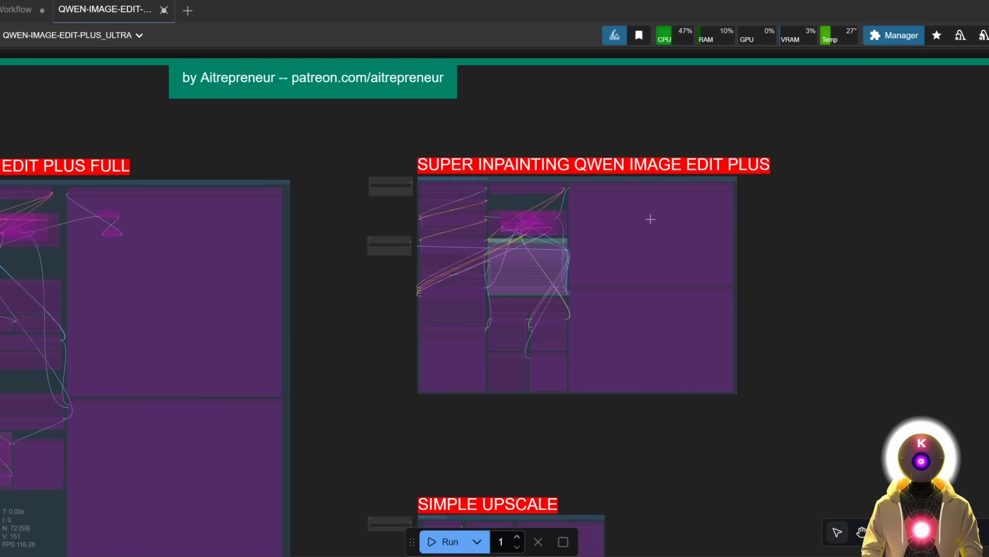
Paint a mask over the woman's hair in the inpainting group's Load Image picture using a thicker brush, and save it
scroll(609, 268, up, 5)
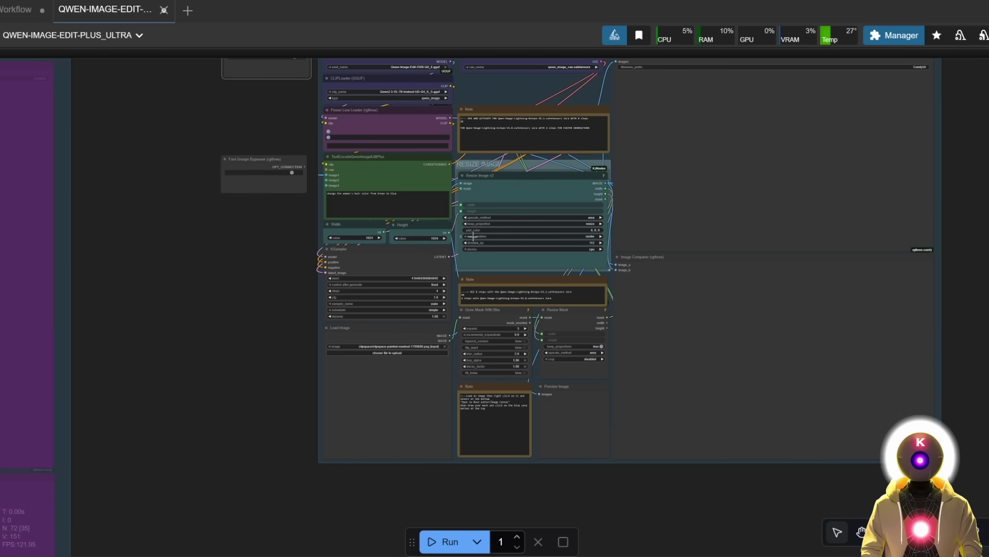
scroll(456, 301, up, 1)
scroll(511, 321, down, 3)
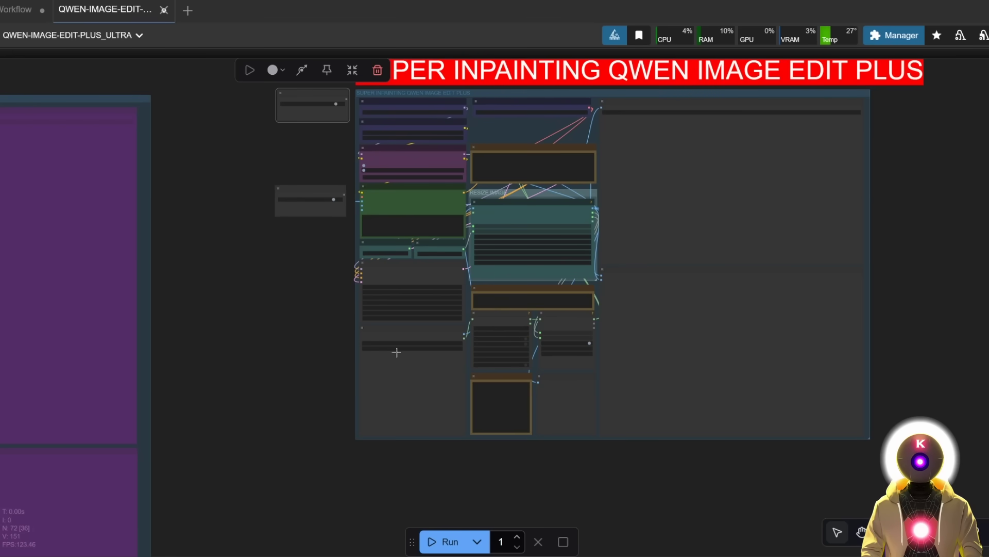
scroll(396, 350, up, 3)
scroll(409, 353, up, 4)
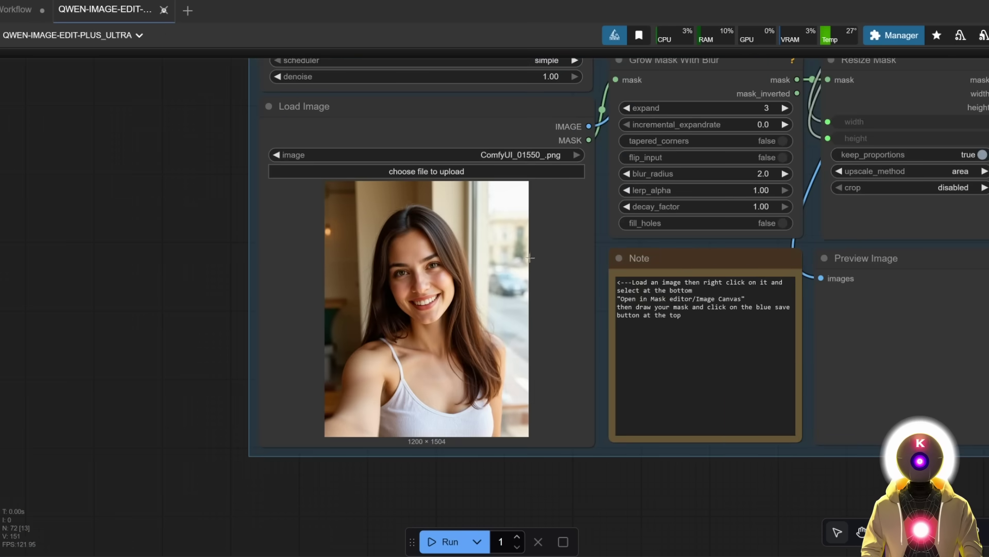
right_click(518, 257)
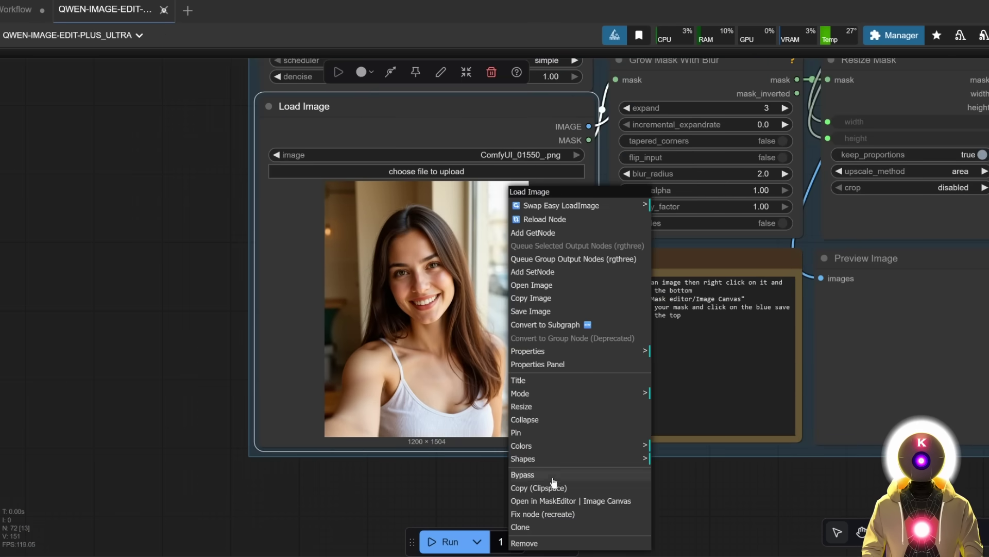
click(558, 503)
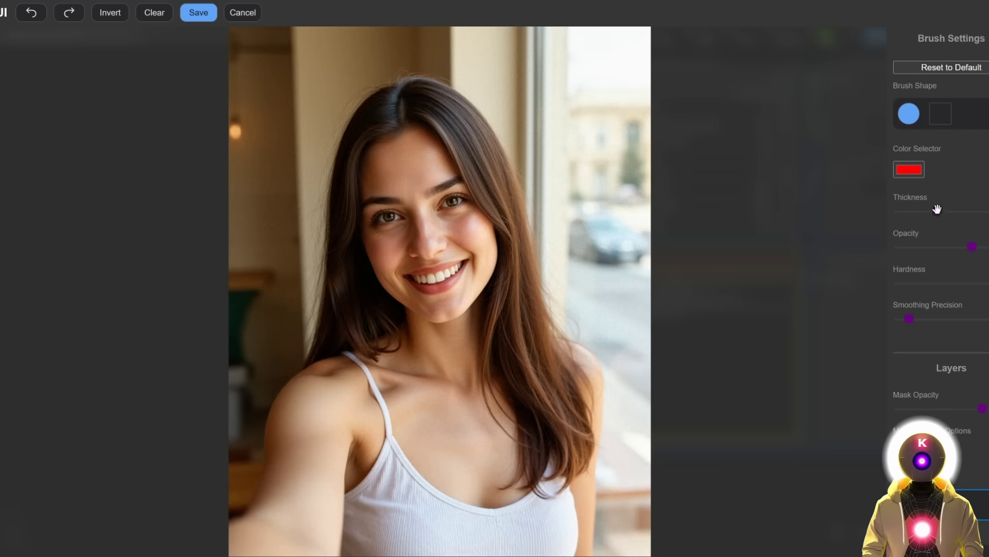
drag(937, 209, 974, 210)
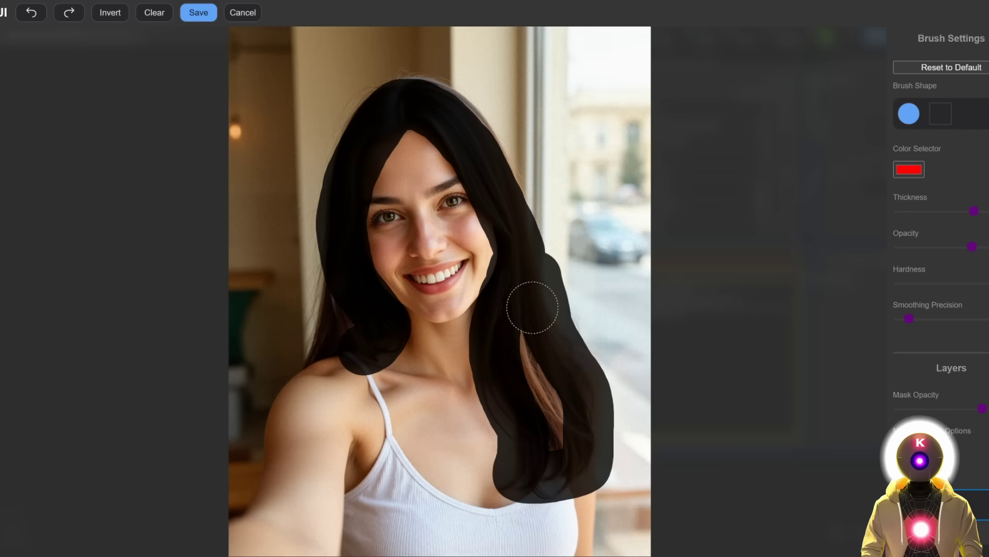
mouse_move(530, 298)
mouse_down()
mouse_move(556, 373)
mouse_move(511, 194)
mouse_move(466, 113)
mouse_move(328, 165)
mouse_up()
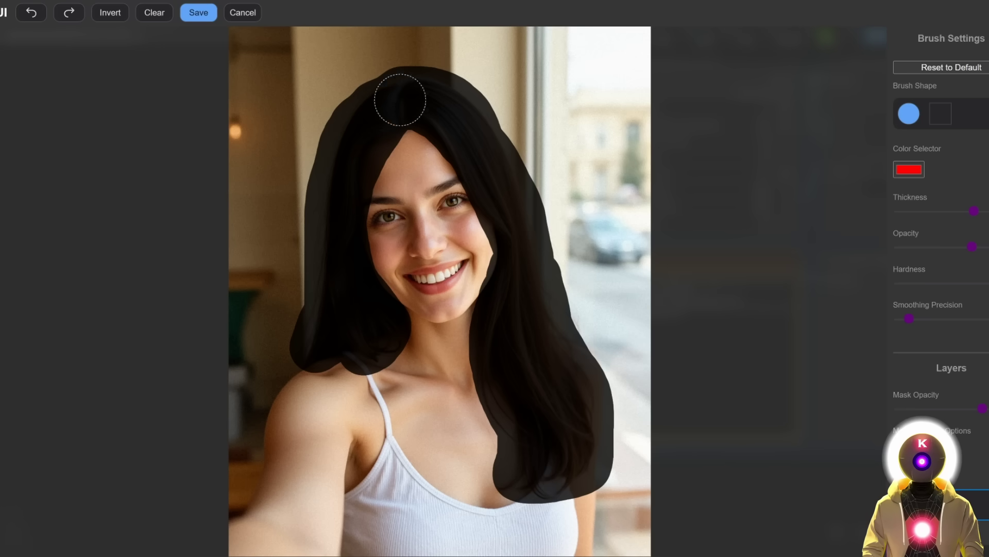
click(200, 14)
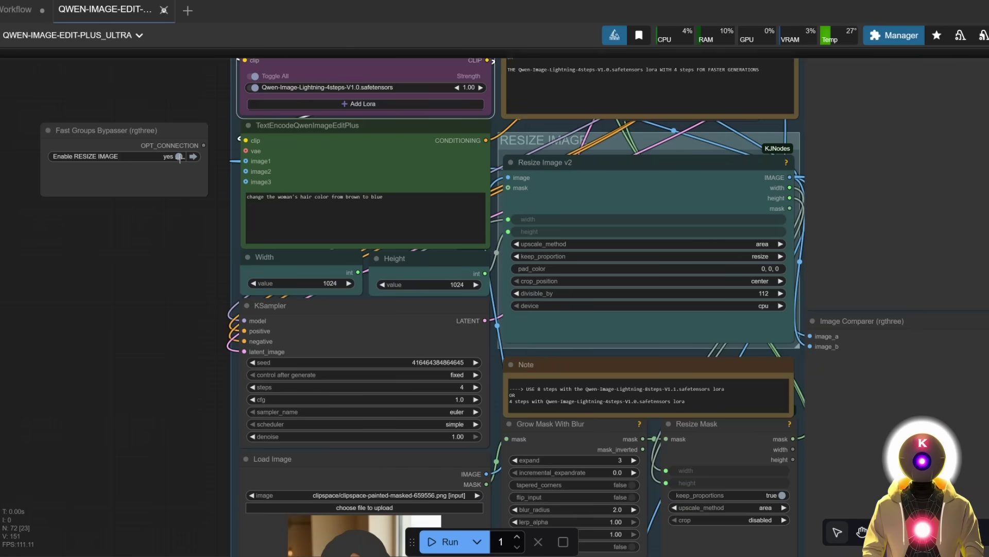
Disable the inpainting group's RESIZE IMAGE option and run the workflow to change the woman's hair from brown to blue
click(180, 156)
scroll(179, 157, down, 3)
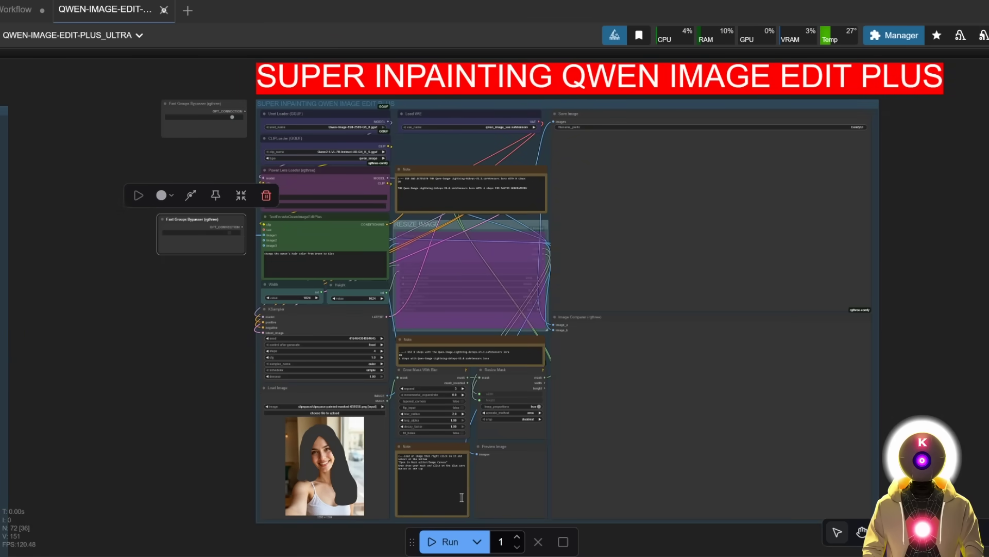
click(442, 541)
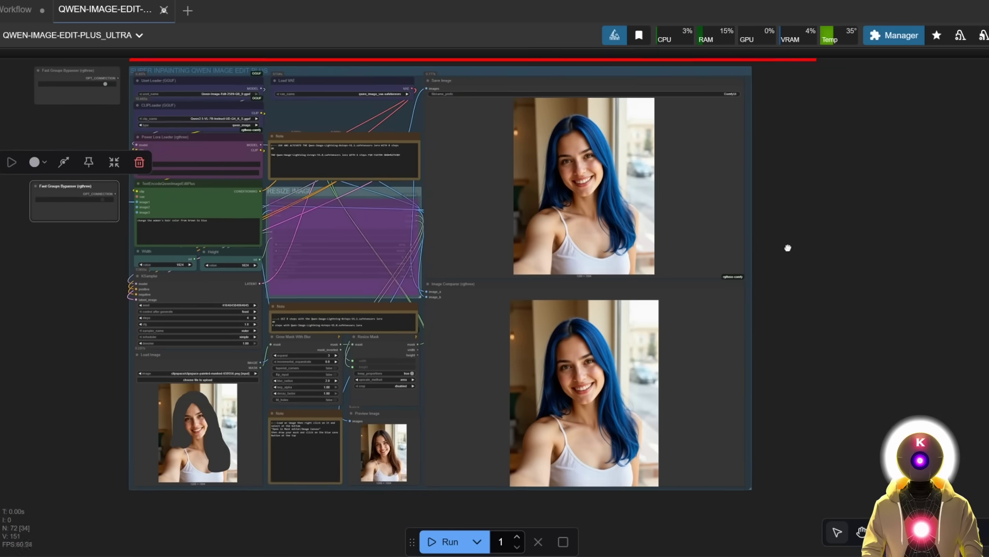
scroll(774, 266, up, 5)
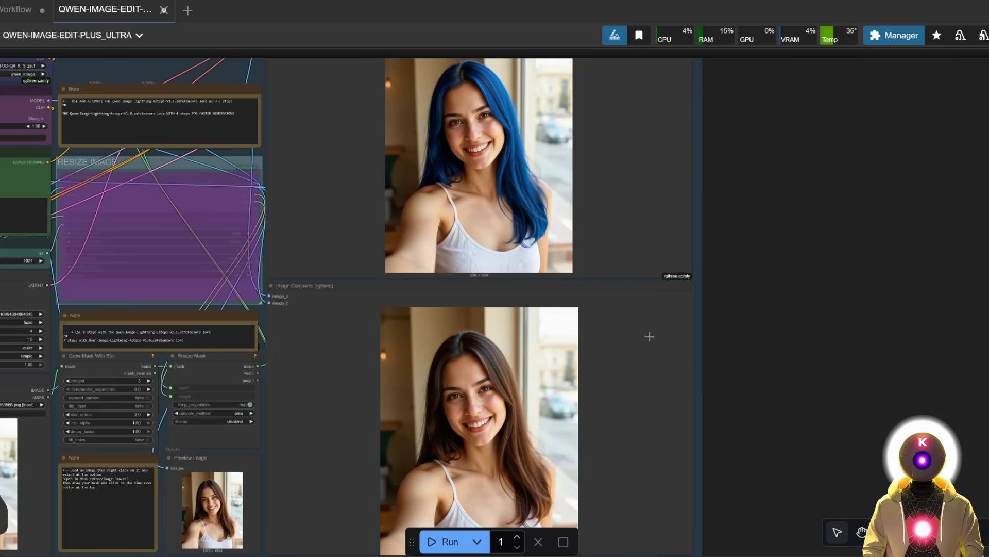
drag(721, 254, 774, 45)
scroll(670, 186, up, 5)
drag(708, 190, 745, 224)
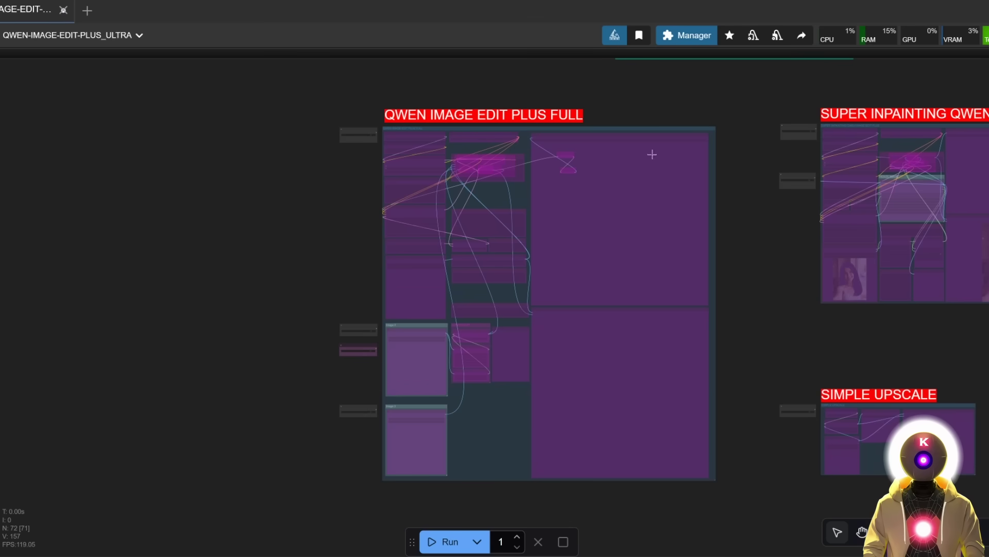
Enable the QWEN IMAGE EDIT PLUS FULL group and examine its loaders, prompt, sampler, notes, Image 2, Image 3 and ControlNet sections
scroll(487, 134, up, 4)
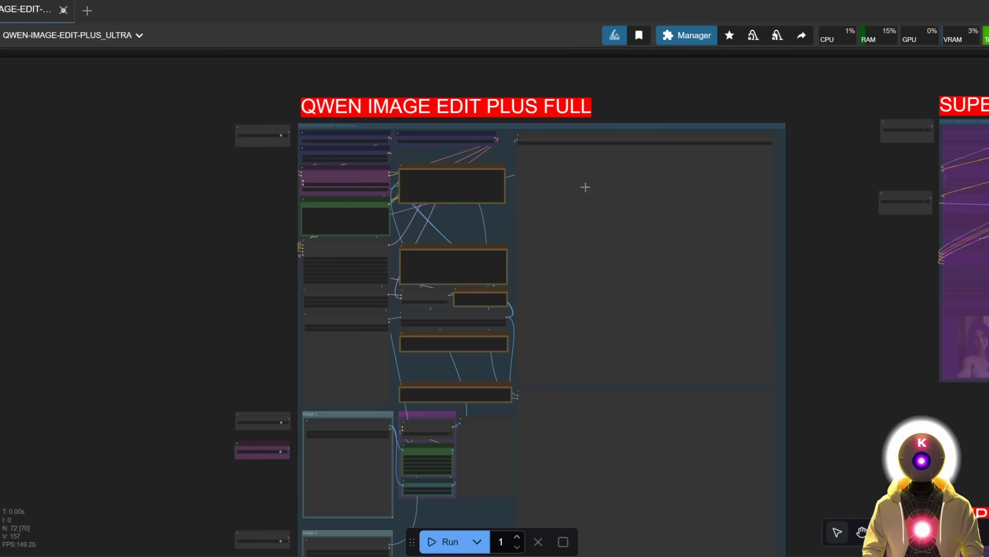
scroll(505, 207, up, 1)
scroll(505, 207, up, 3)
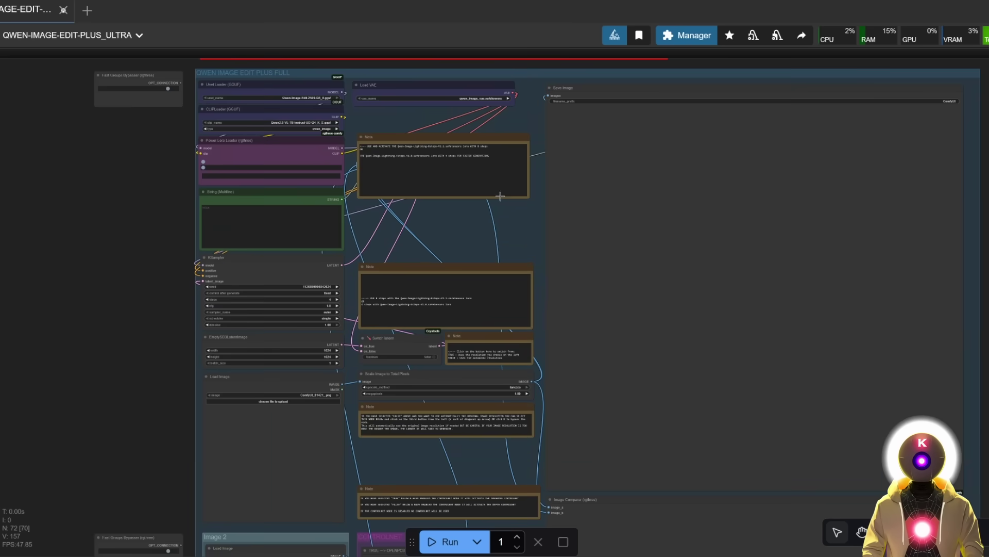
drag(478, 330, 503, 232)
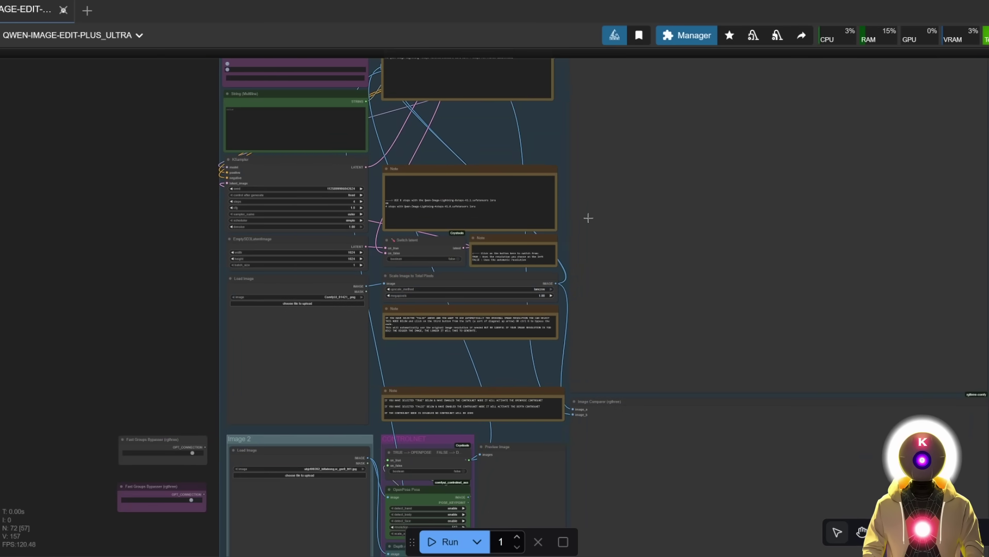
scroll(552, 214, down, 5)
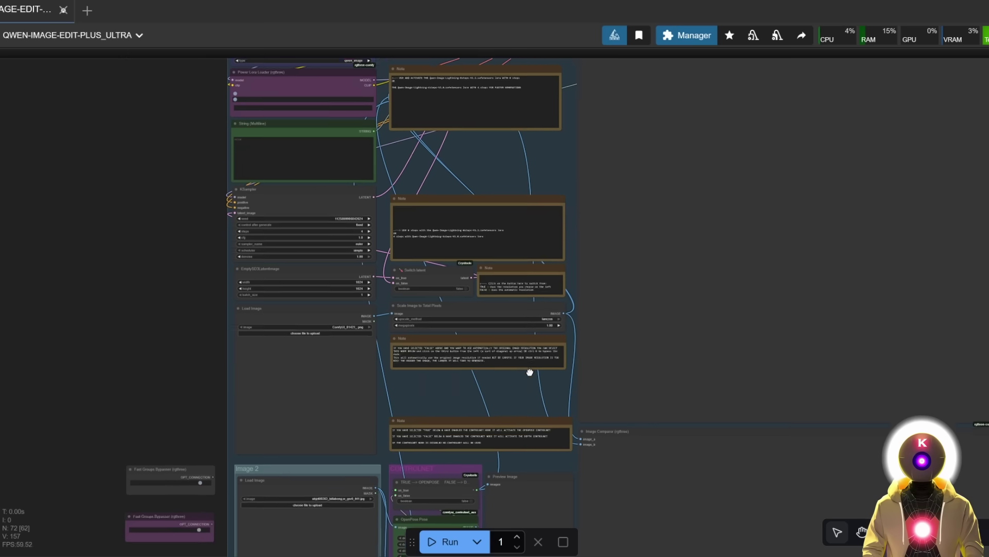
scroll(535, 246, down, 1)
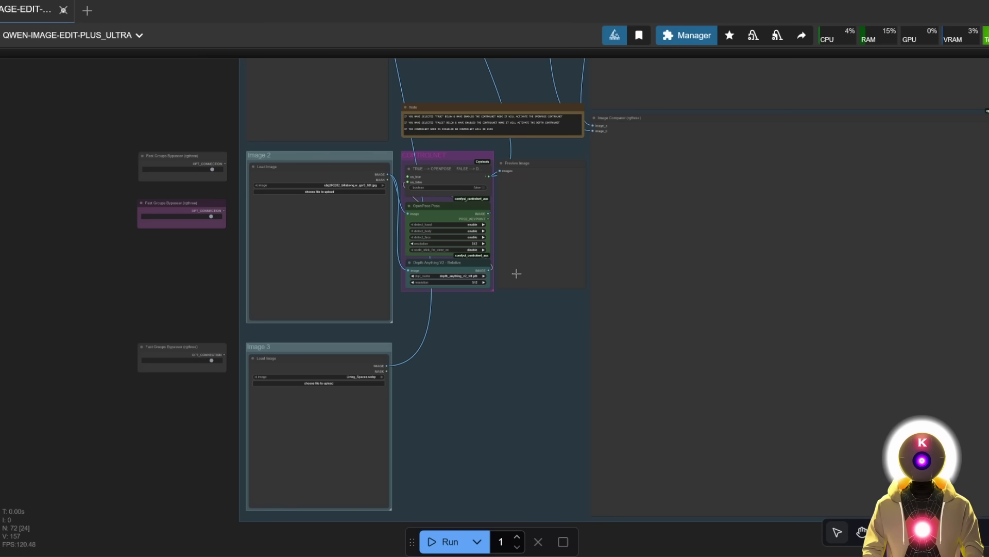
scroll(517, 273, up, 4)
scroll(337, 227, down, 2)
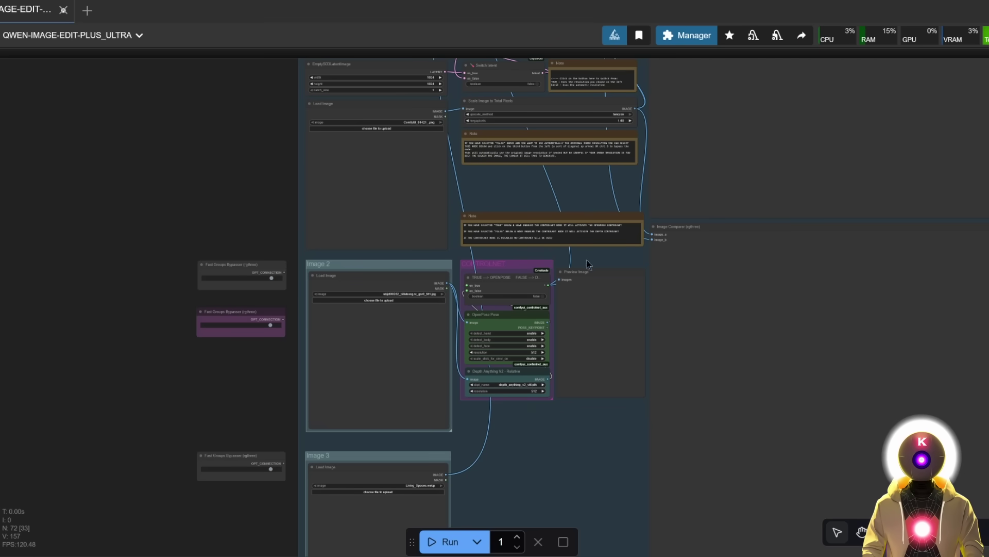
Examine the Switch latent node's true/false resolution option and the notes on automatic and original image resolution
scroll(513, 146, up, 6)
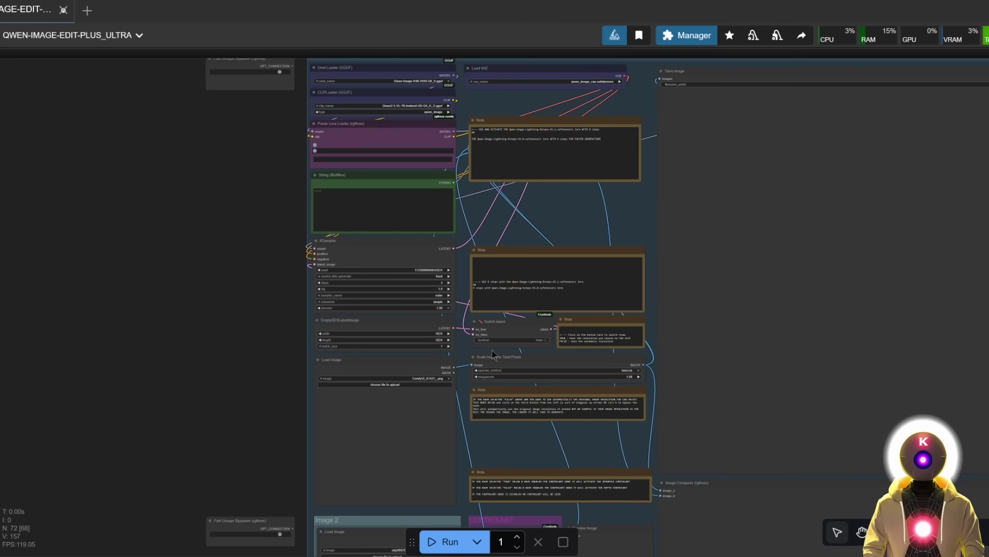
scroll(492, 355, up, 9)
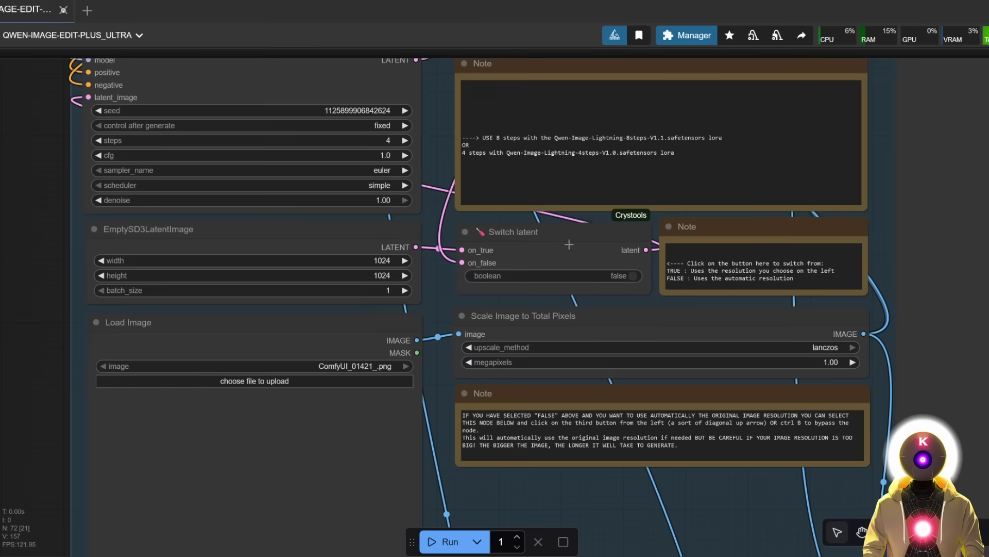
click(539, 251)
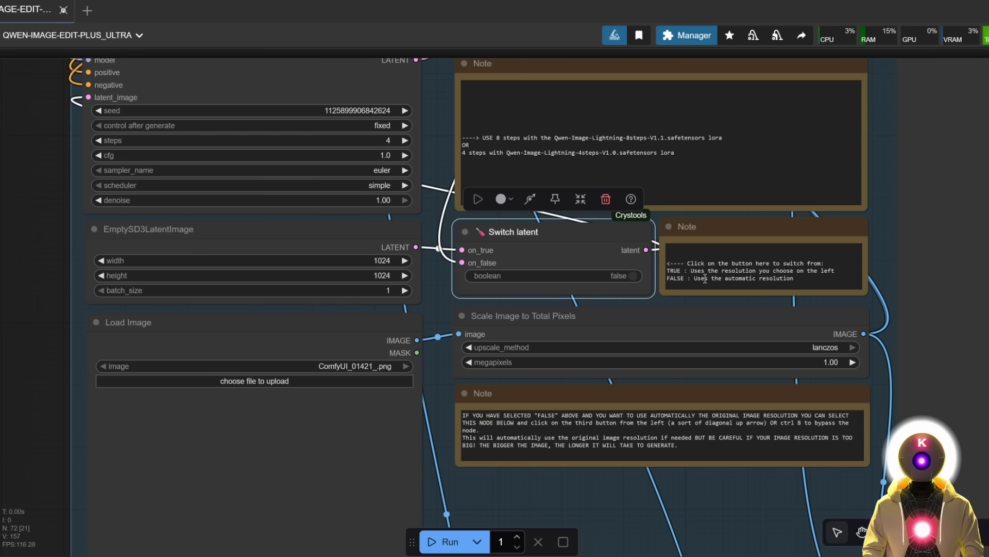
click(632, 276)
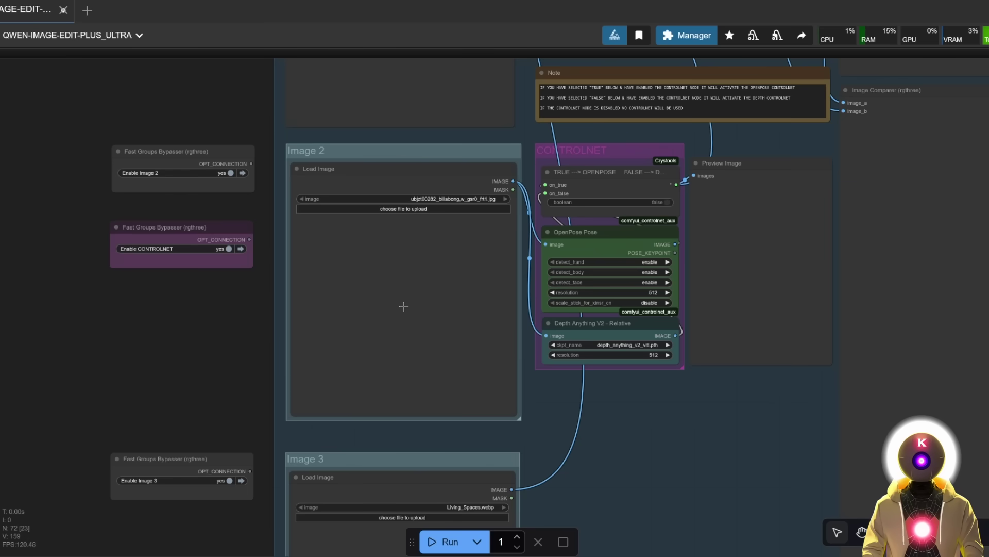
Set the ControlNet group's switch to true for OpenPose and read the note explaining the ControlNet options
scroll(404, 306, down, 3)
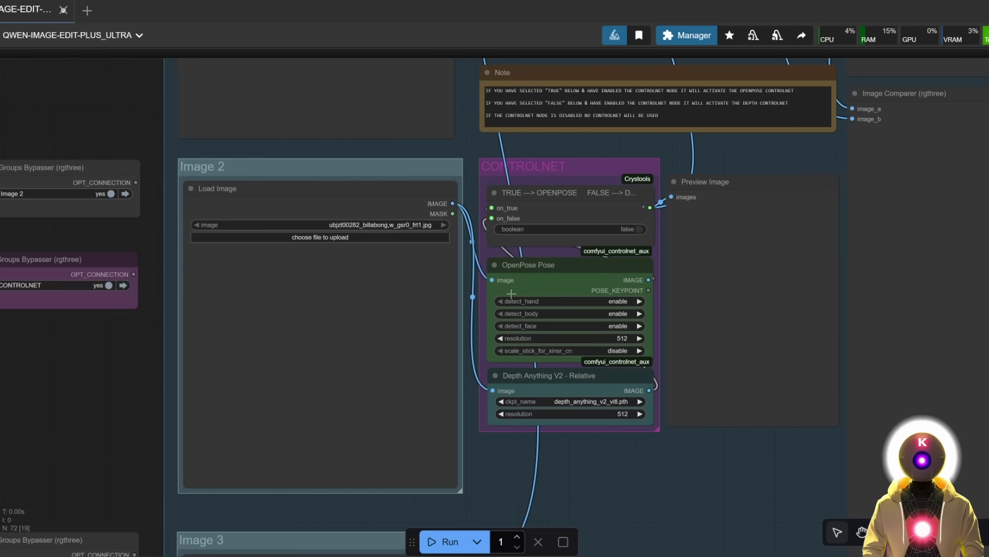
scroll(511, 293, up, 4)
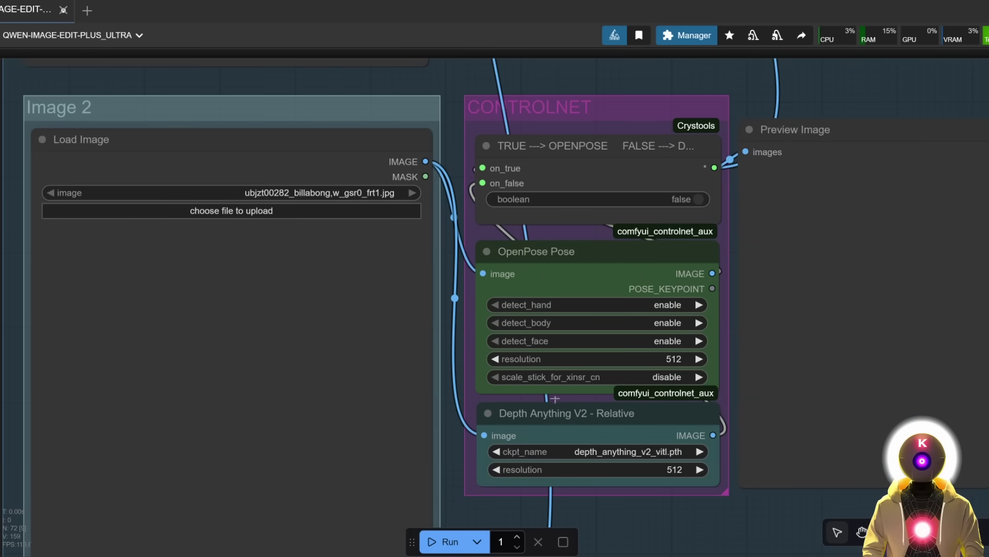
drag(625, 231, 559, 292)
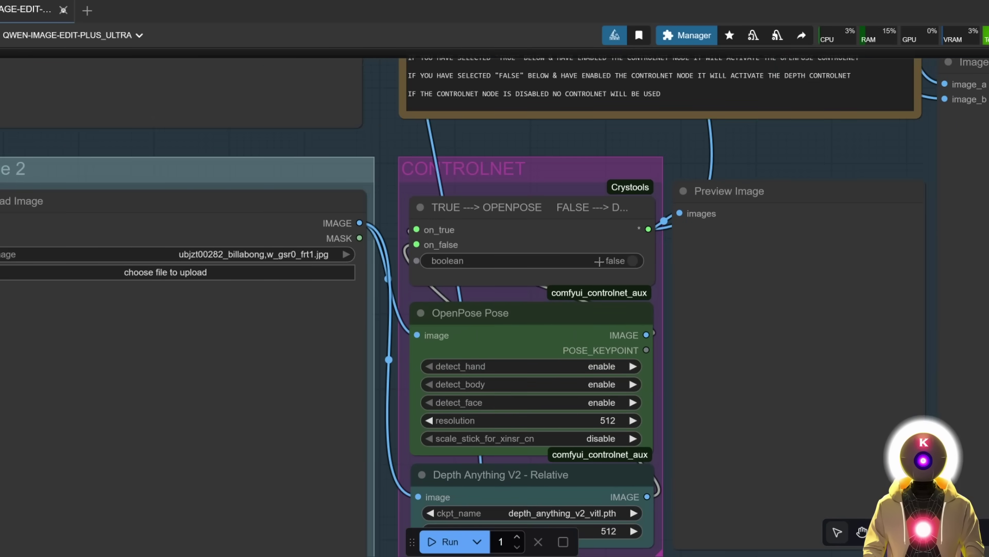
scroll(608, 258, down, 3)
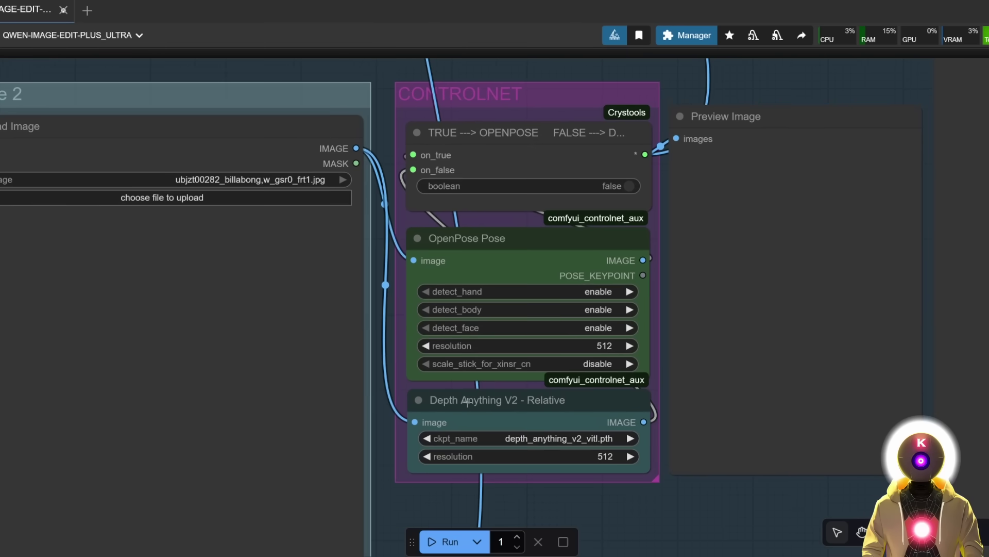
click(616, 187)
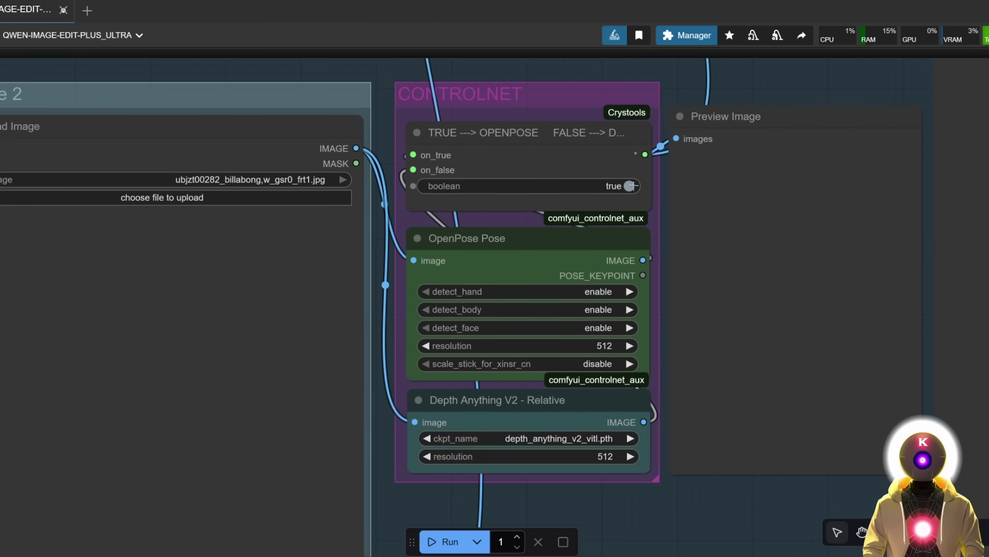
scroll(564, 287, up, 3)
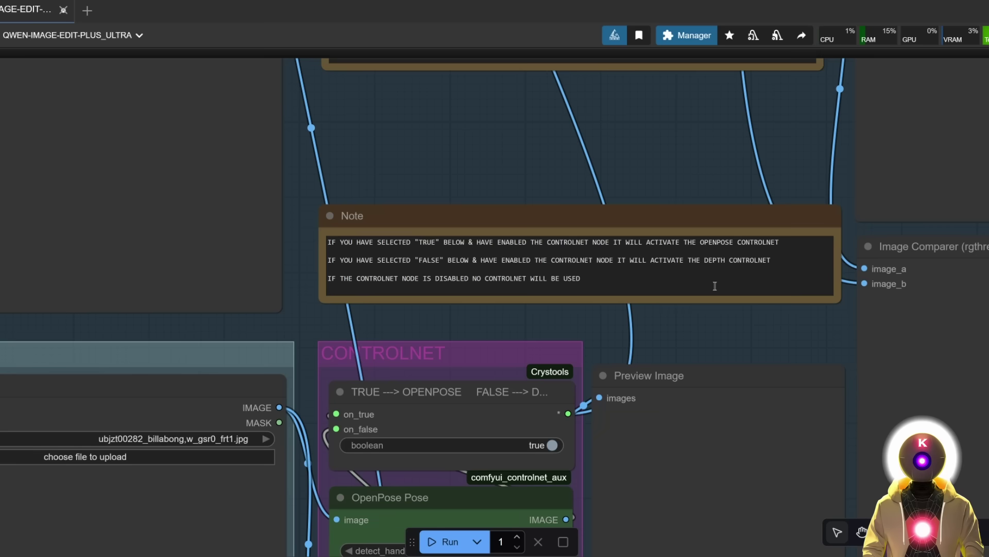
drag(715, 285, 614, 241)
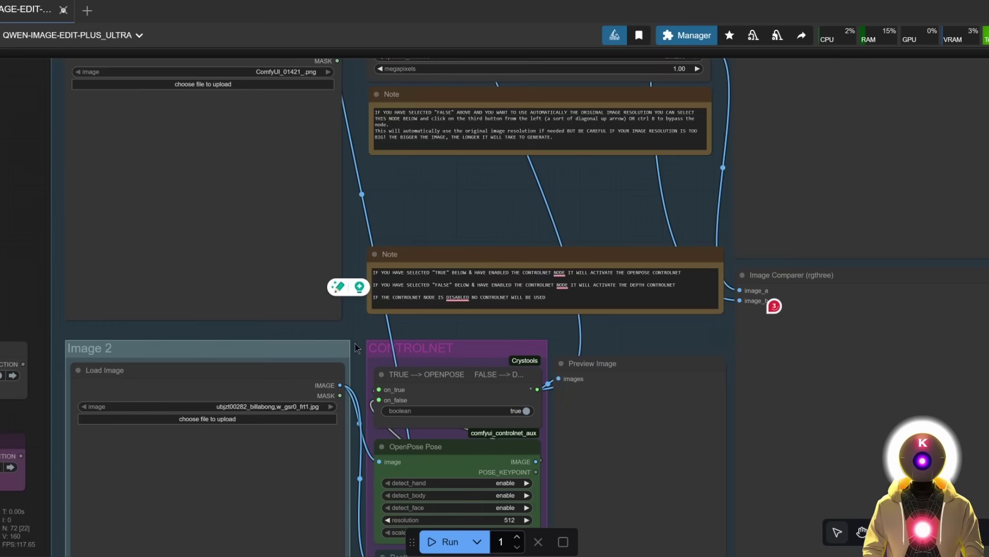
Disable the Image 2 and Image 3 groups and load the woman's picture ComfyUI_01421_.png in the main Load Image node
scroll(355, 348, down, 6)
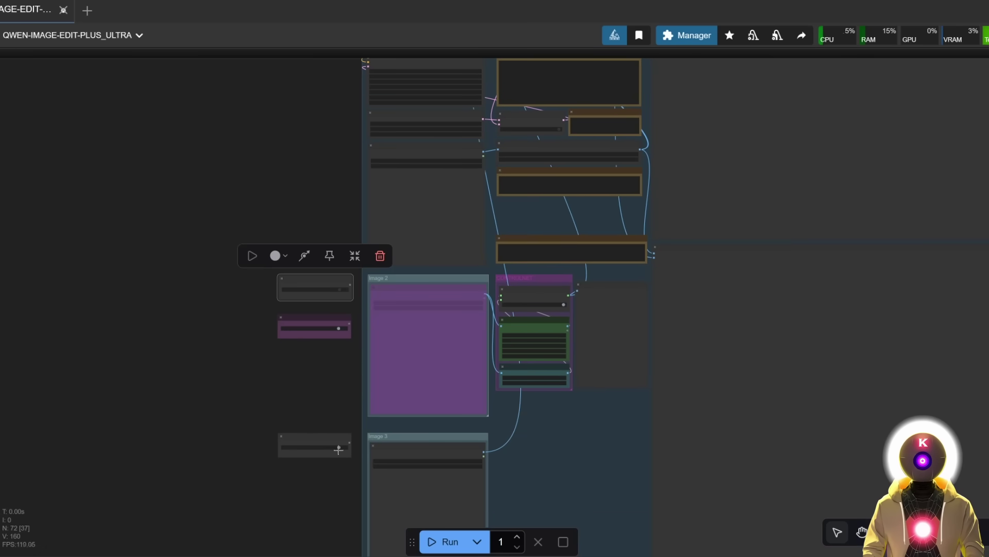
click(340, 444)
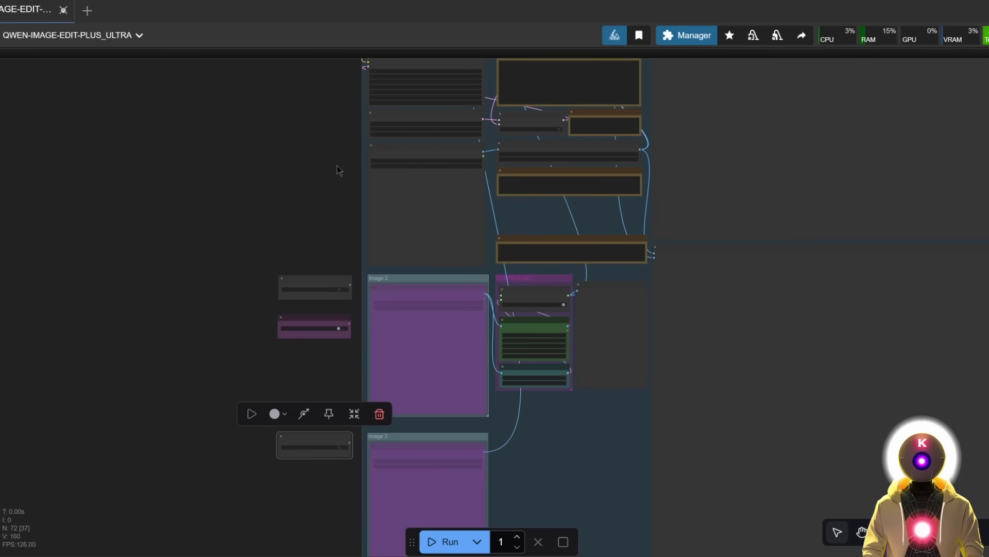
scroll(287, 316, up, 5)
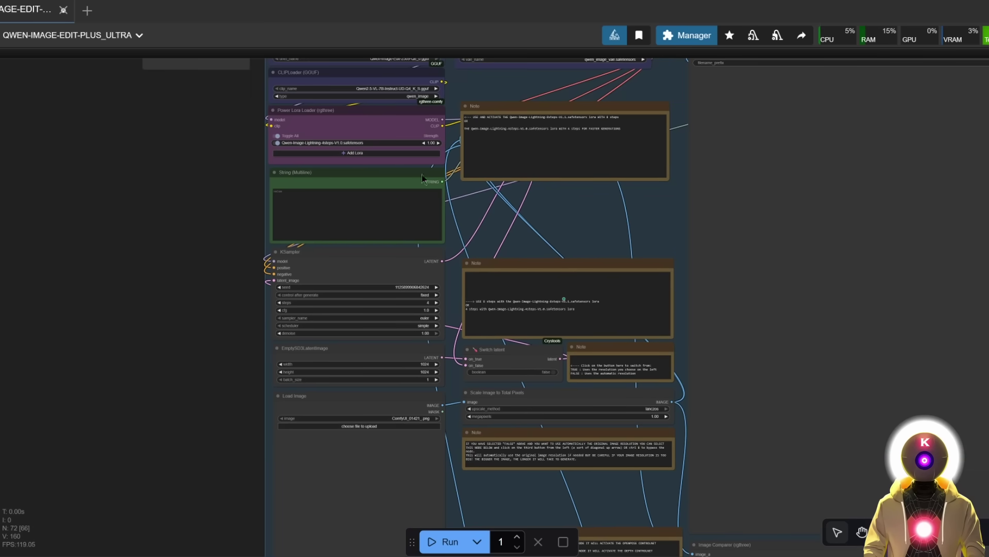
scroll(327, 303, up, 2)
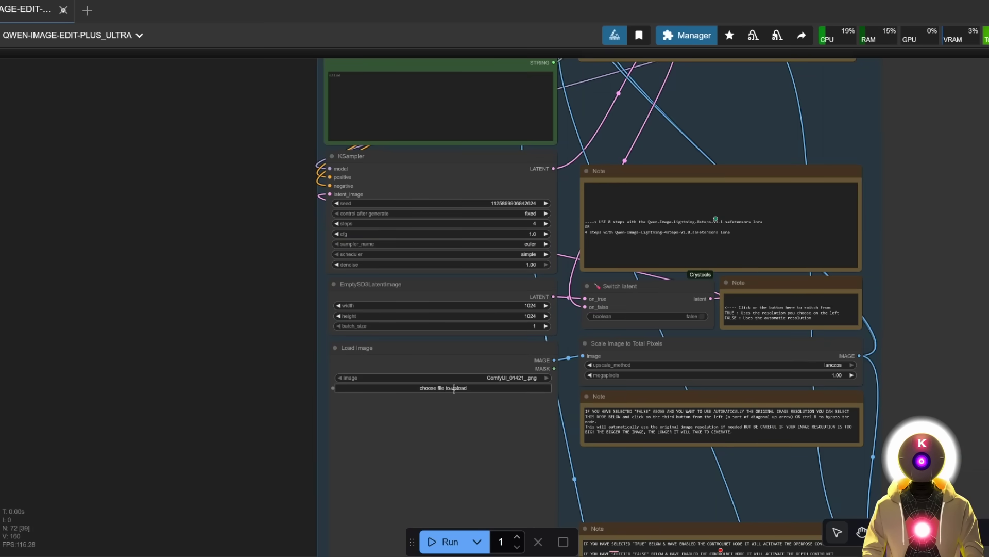
scroll(459, 438, down, 1)
drag(468, 498, 441, 436)
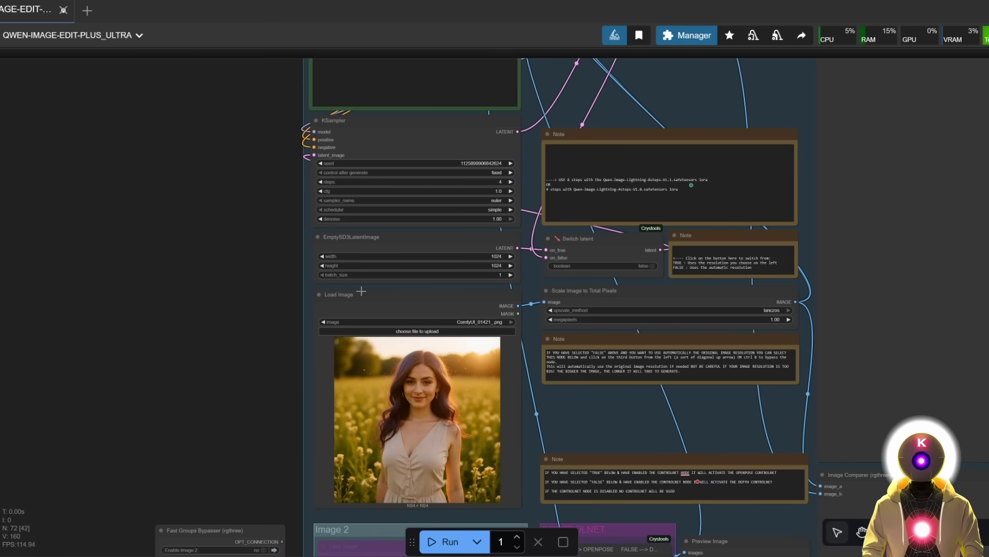
Enter the prompt "change the woman's dress to a black t-shirt" in the full editing group's String (Multiline) node
drag(378, 125, 399, 436)
scroll(415, 377, up, 3)
click(402, 386)
text(change the woman's dress to a black t-shirt)
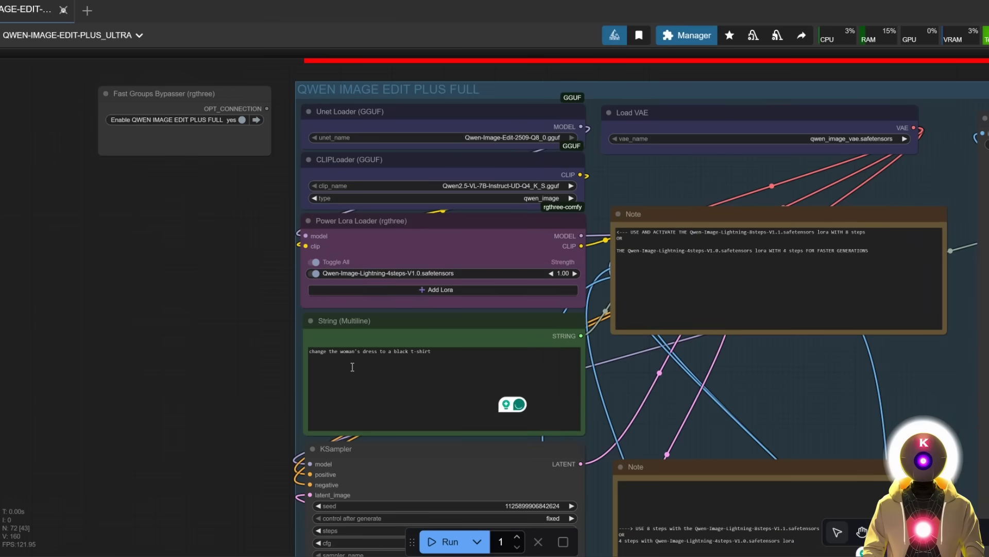
Disable the ControlNet group and run the workflow to generate the edited image
scroll(571, 379, down, 4)
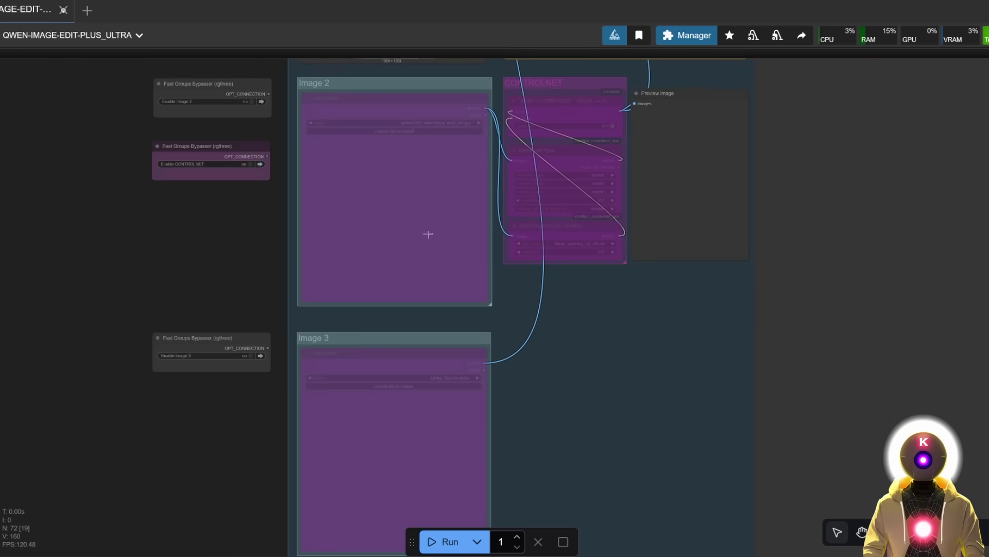
drag(640, 73, 573, 309)
drag(618, 185, 539, 301)
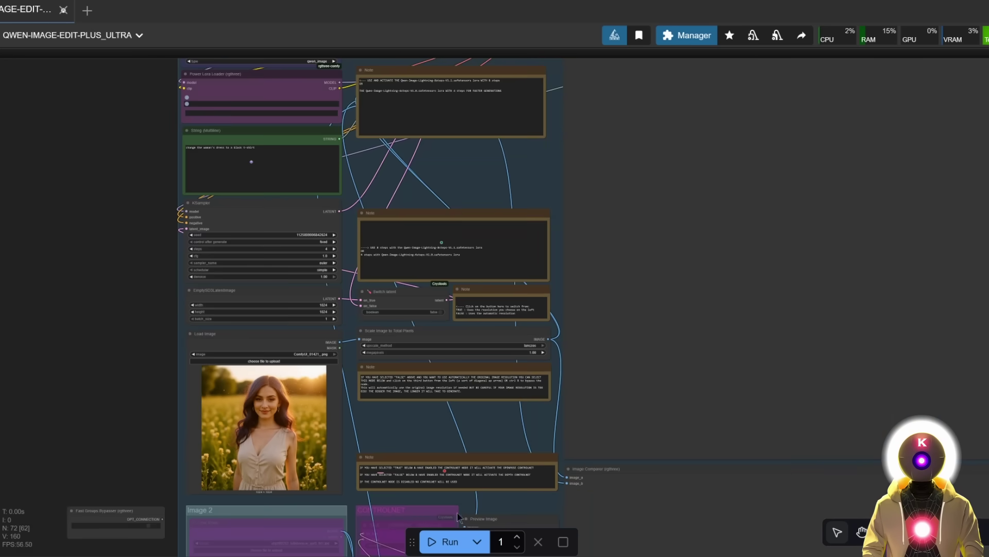
click(450, 541)
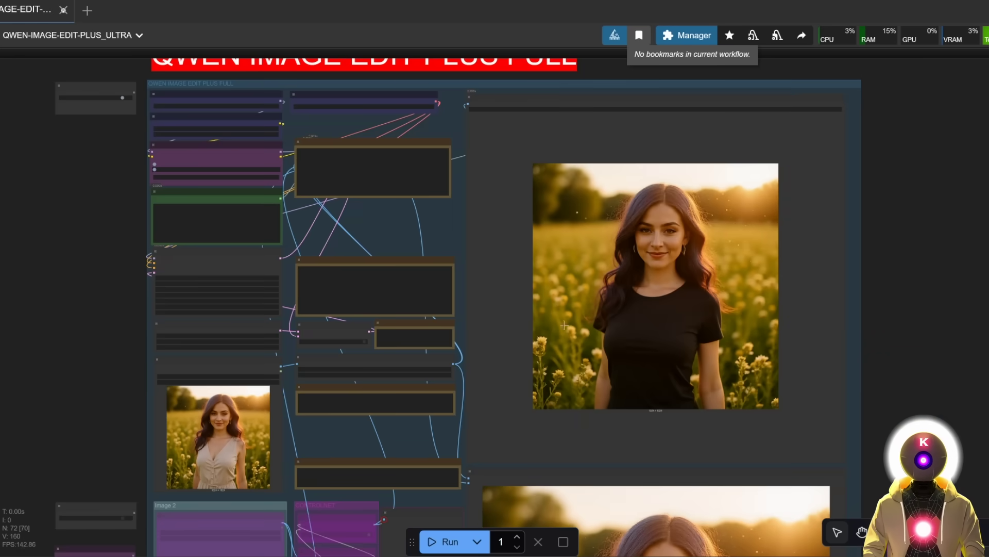
Compare the generated black T-shirt image with the original dress picture in the Image Comparer
drag(851, 459, 804, 226)
drag(812, 405, 801, 227)
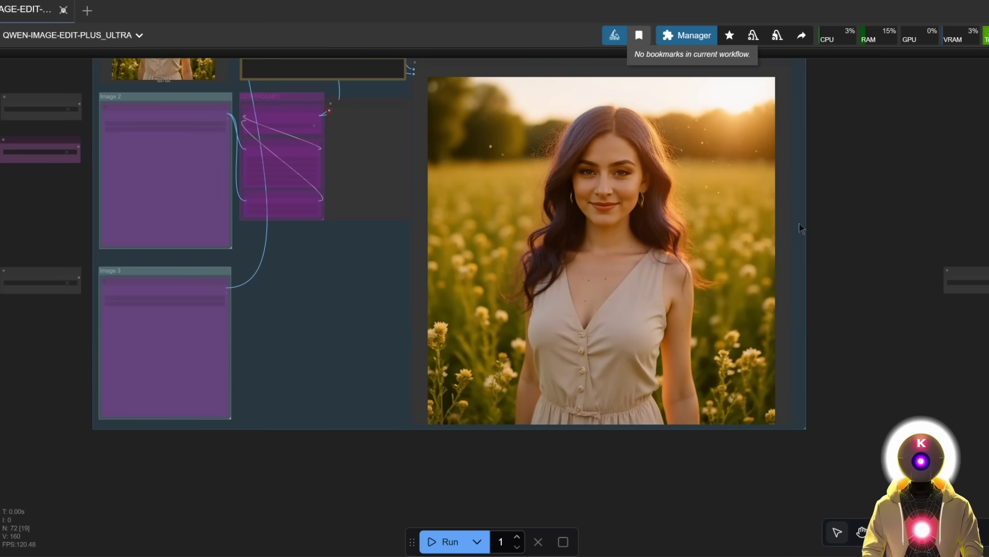
scroll(806, 228, up, 2)
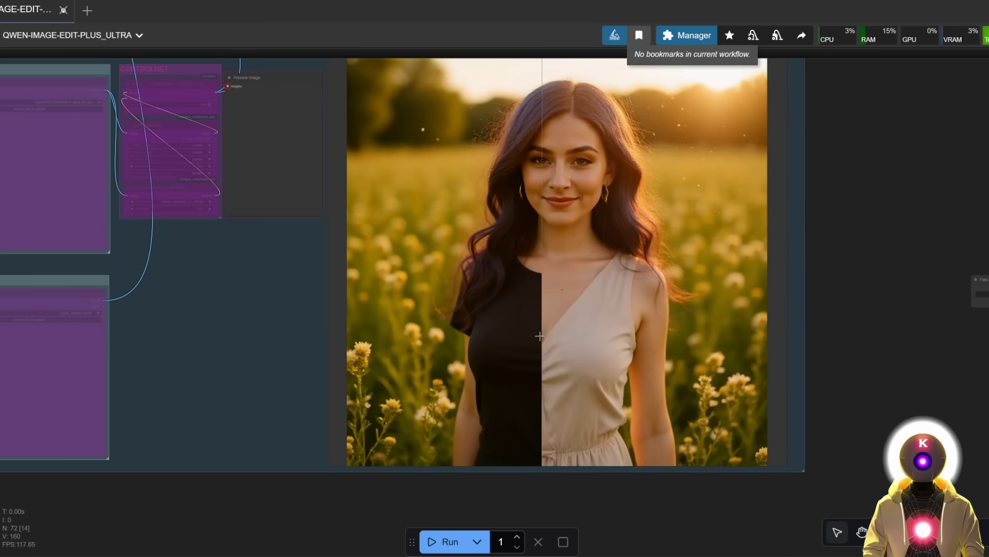
scroll(743, 328, down, 1)
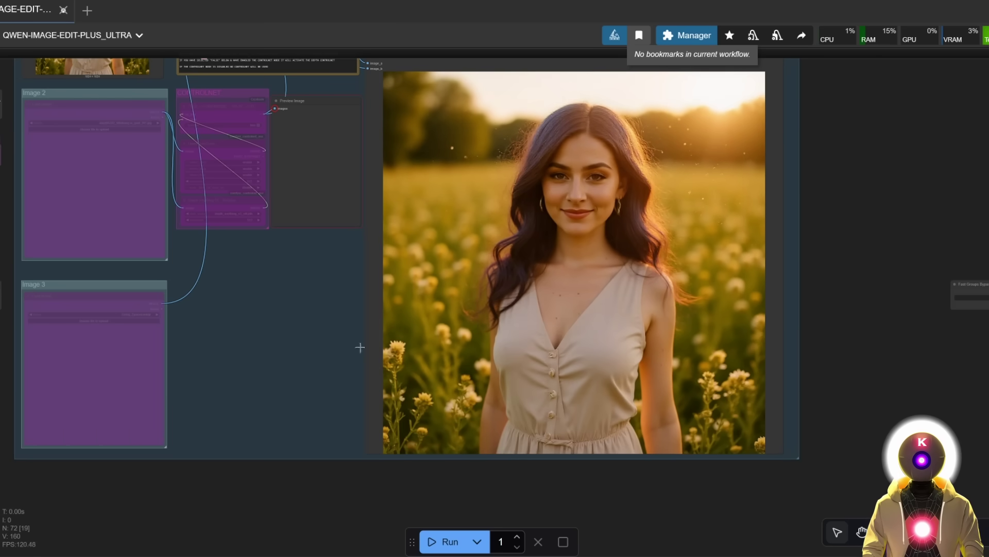
scroll(670, 335, down, 8)
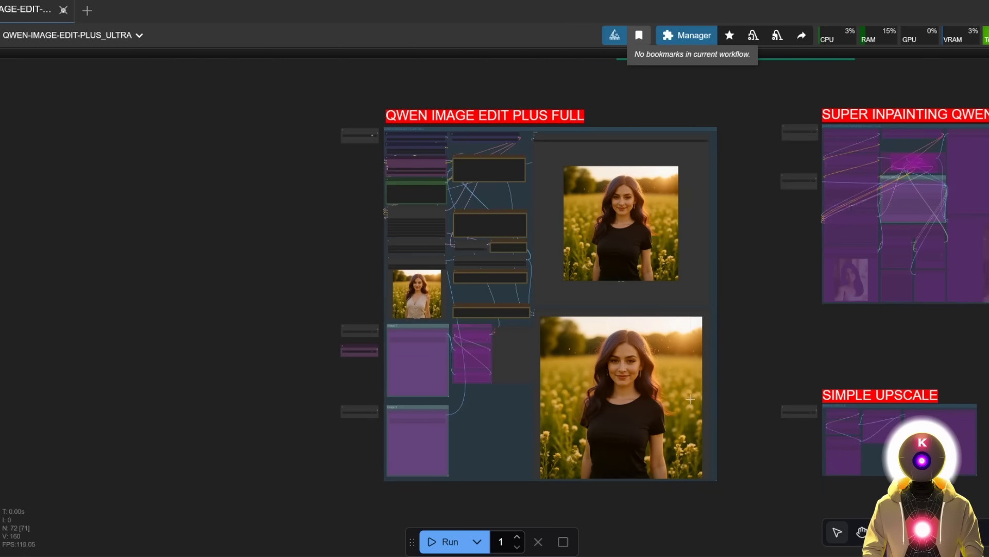
scroll(688, 398, up, 8)
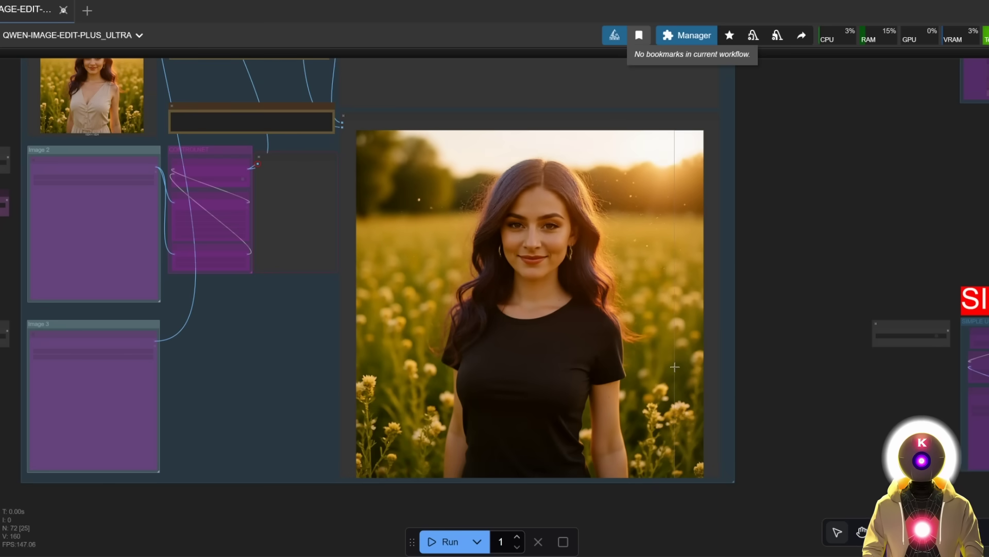
scroll(742, 360, down, 5)
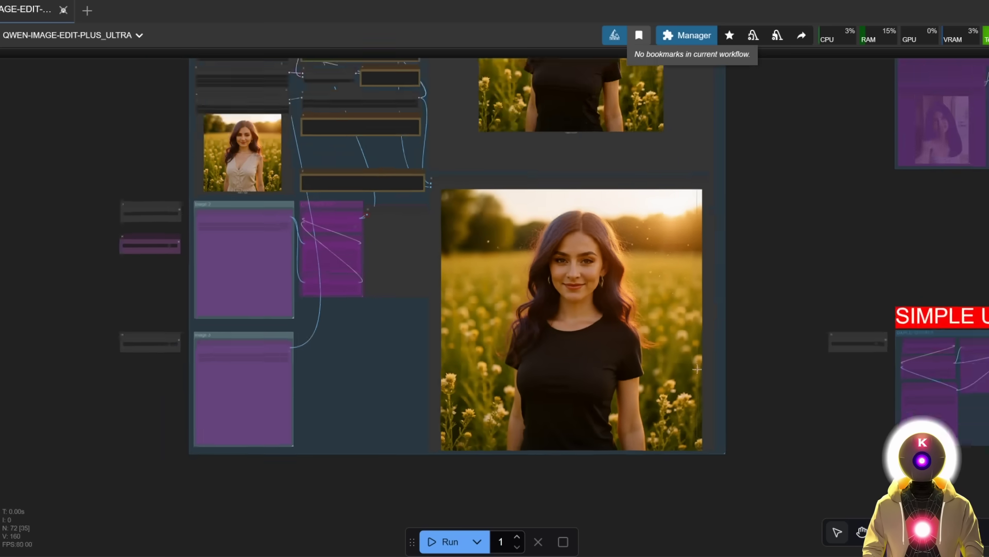
scroll(720, 282, up, 2)
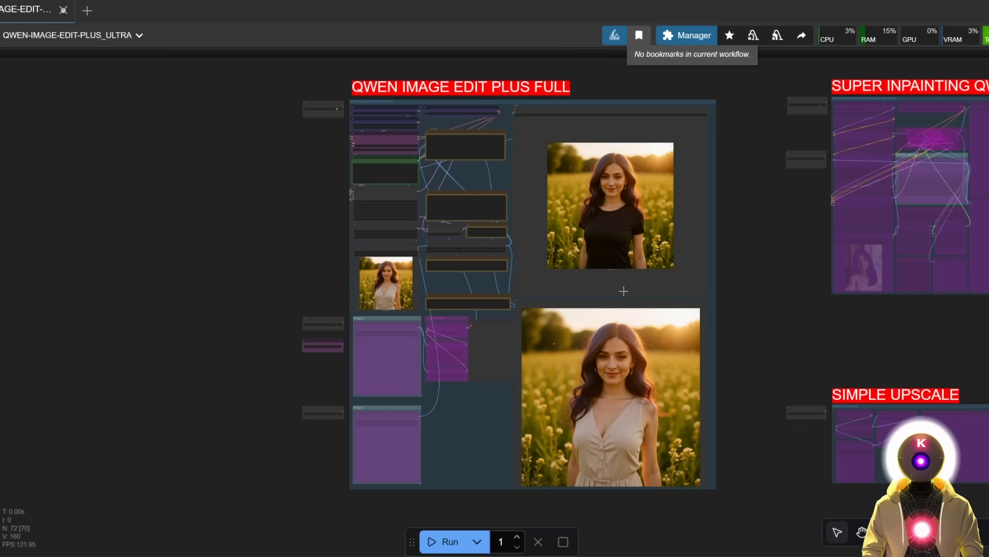
Enable the Image 2 group and load the printed T-shirt picture swag-112835.webp into its Load Image node
scroll(580, 242, up, 3)
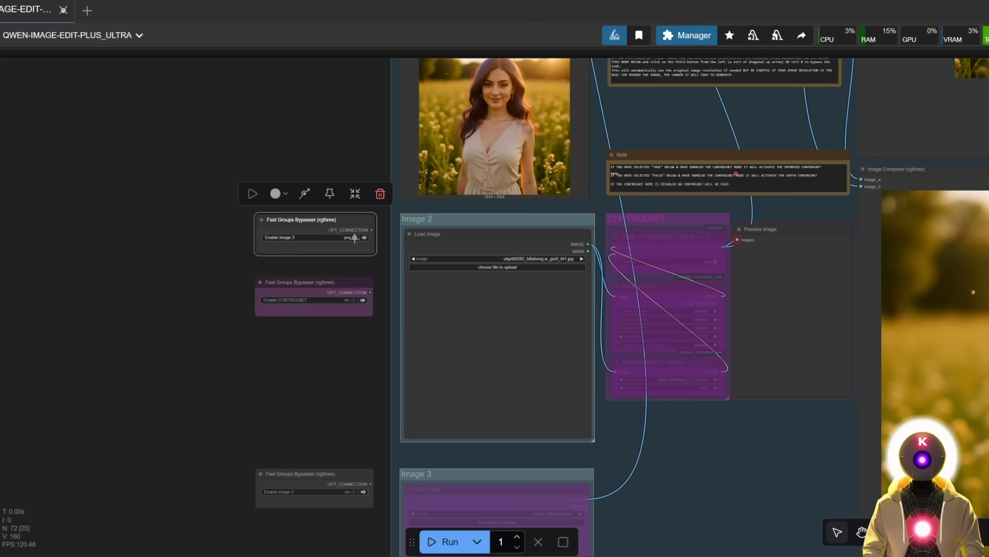
drag(542, 294, 450, 331)
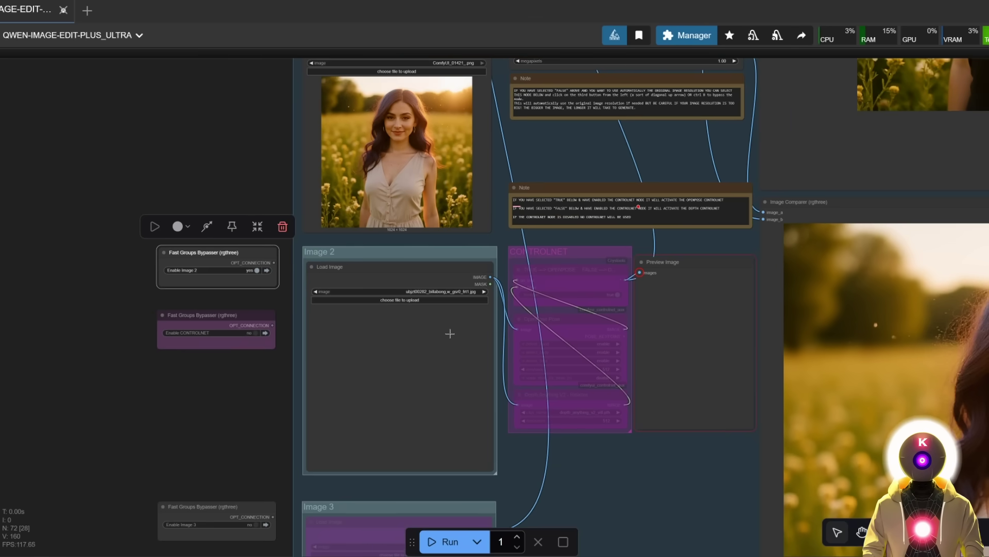
scroll(450, 331, up, 3)
click(424, 294)
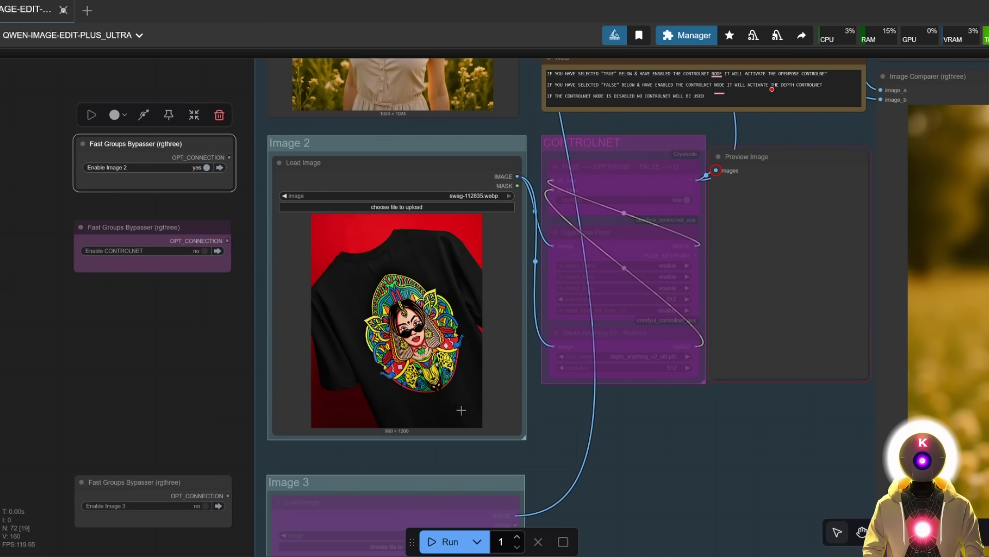
Review the full editing group's image inputs: the main portrait, the T-shirt in Image 2 and the bypassed Image 3
scroll(360, 296, down, 4)
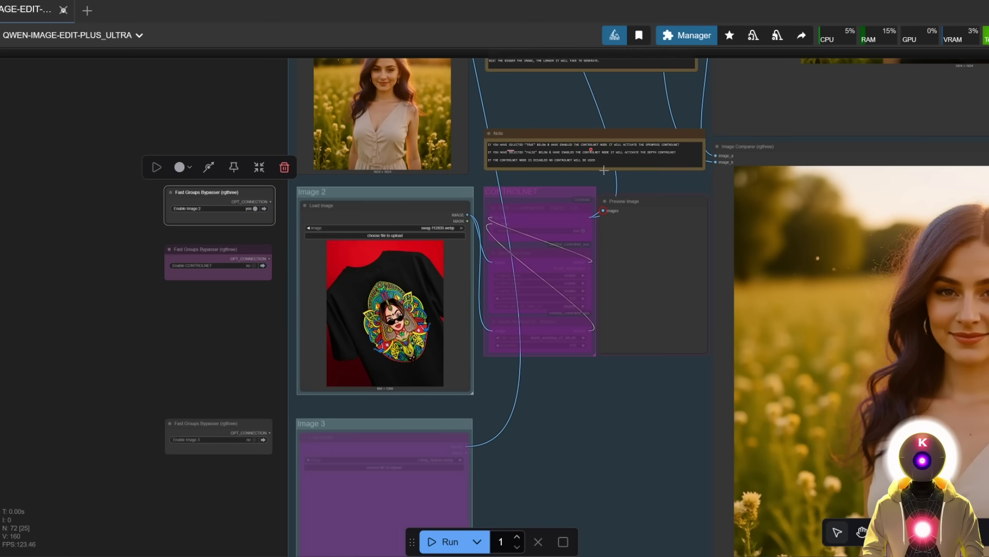
scroll(603, 170, down, 1)
drag(610, 132, 564, 298)
scroll(566, 299, down, 2)
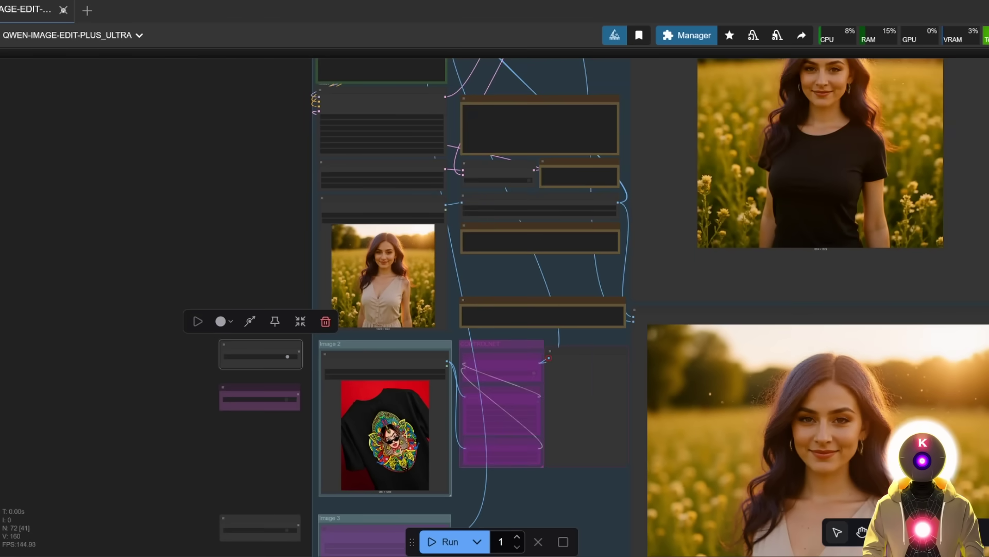
scroll(451, 231, down, 2)
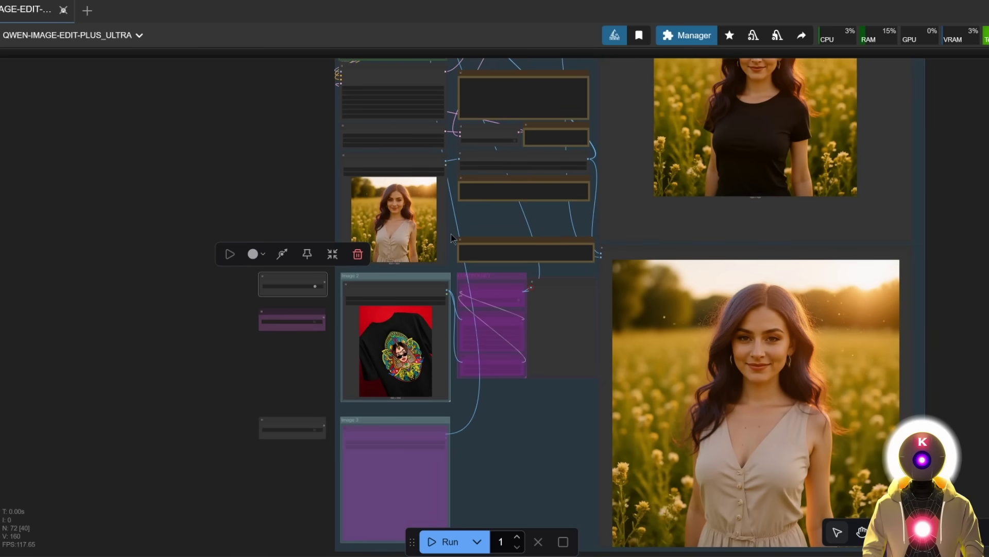
click(450, 231)
click(441, 227)
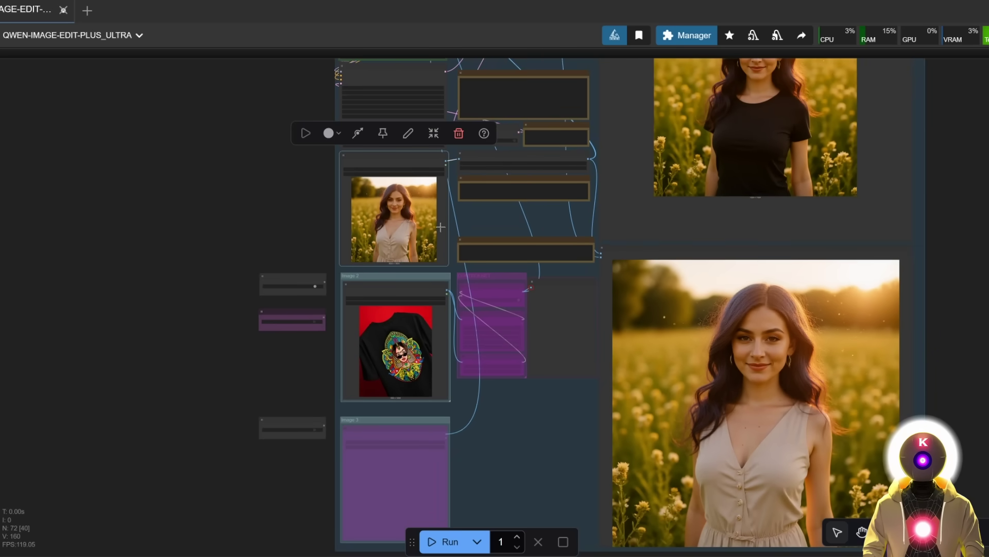
click(440, 344)
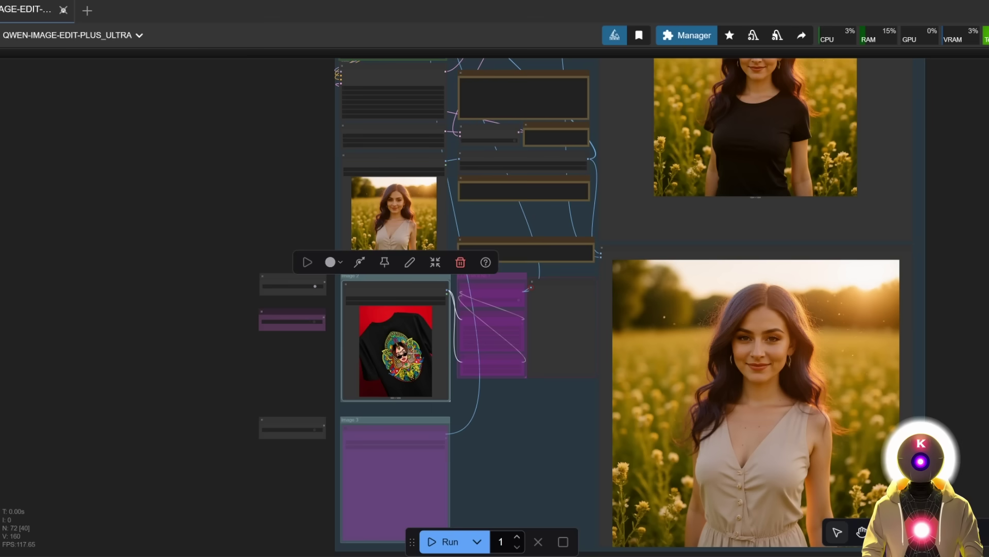
click(372, 468)
click(505, 458)
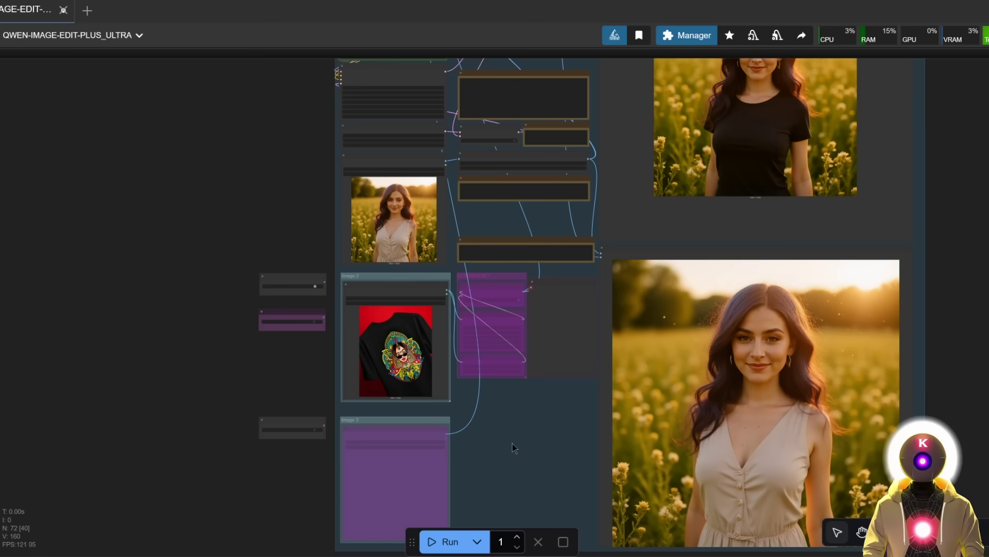
Extend the String (Multiline) prompt to read "change the woman's dress to a black t-shirt from image 2"
drag(455, 164, 444, 344)
scroll(353, 199, up, 13)
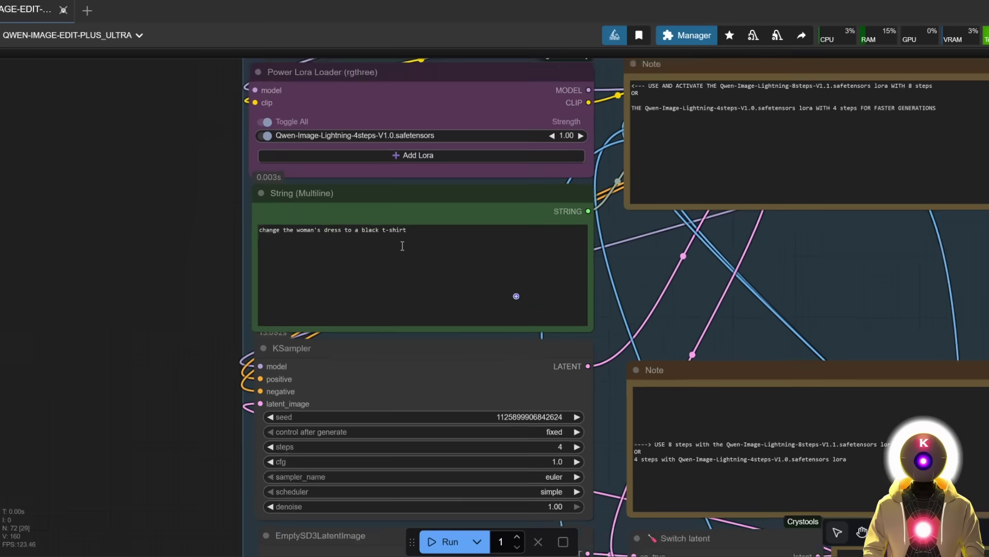
click(411, 235)
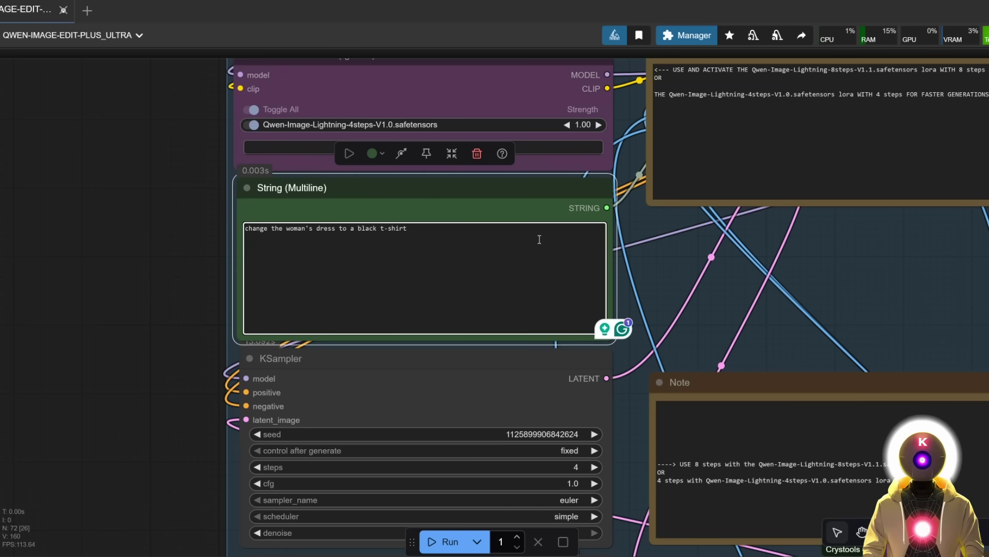
text(from image 2)
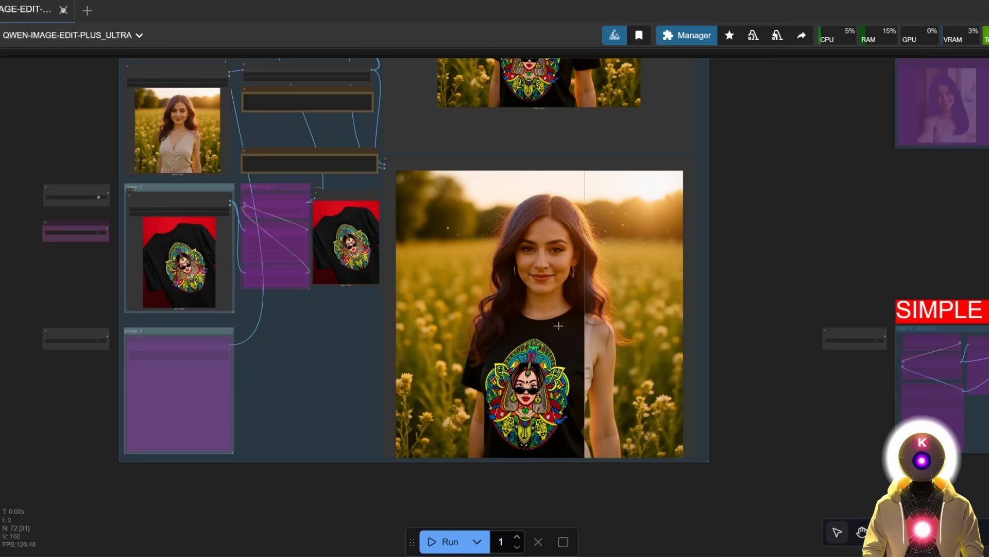
Compare the generated printed T-shirt with the Image 2 reference and the original dress picture in the Image Comparer
scroll(185, 277, up, 10)
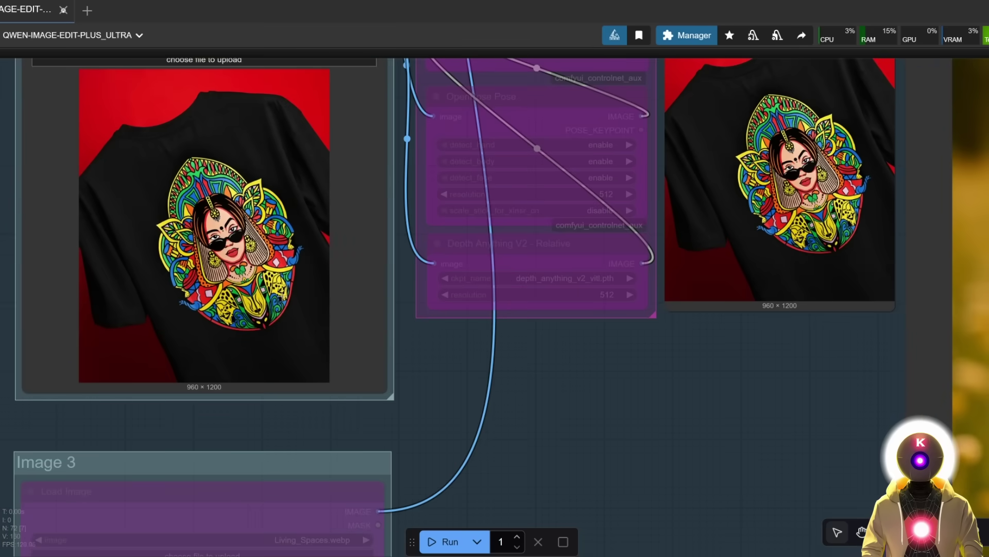
scroll(312, 365, down, 4)
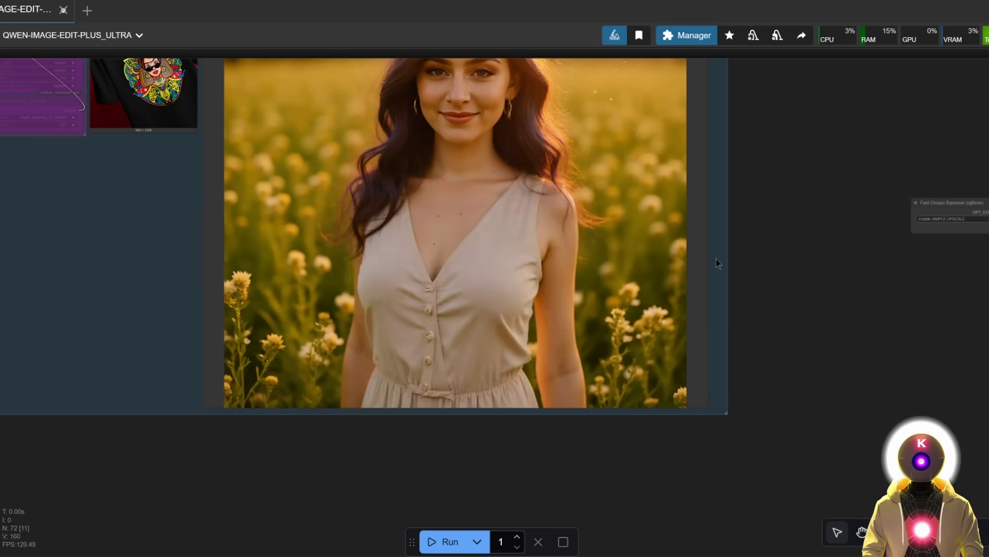
scroll(689, 254, down, 3)
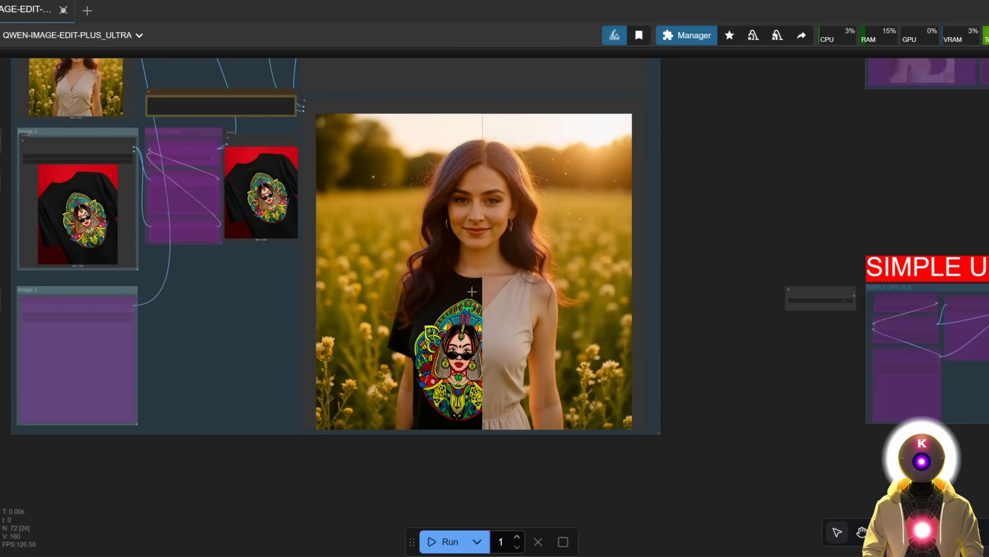
scroll(495, 301, down, 3)
scroll(540, 302, up, 2)
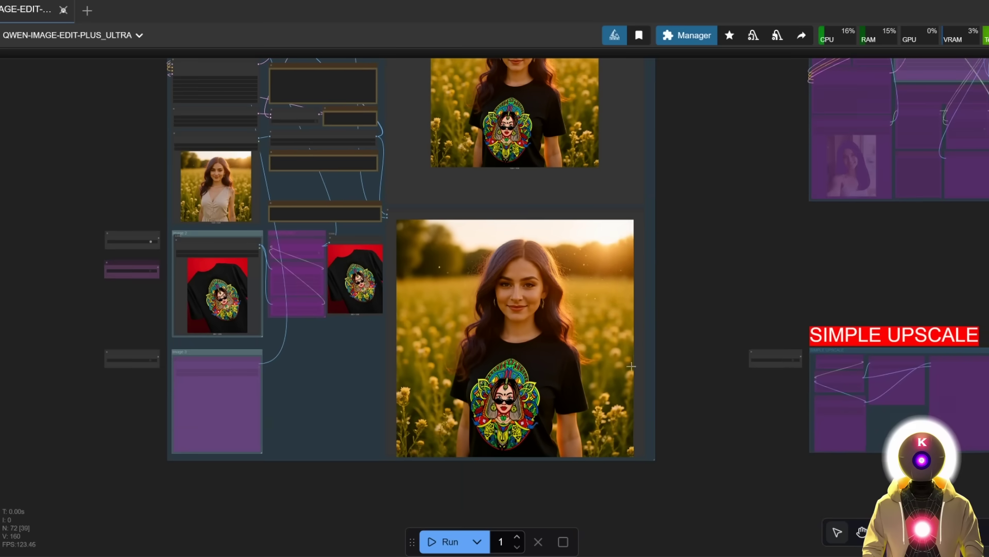
scroll(631, 366, up, 2)
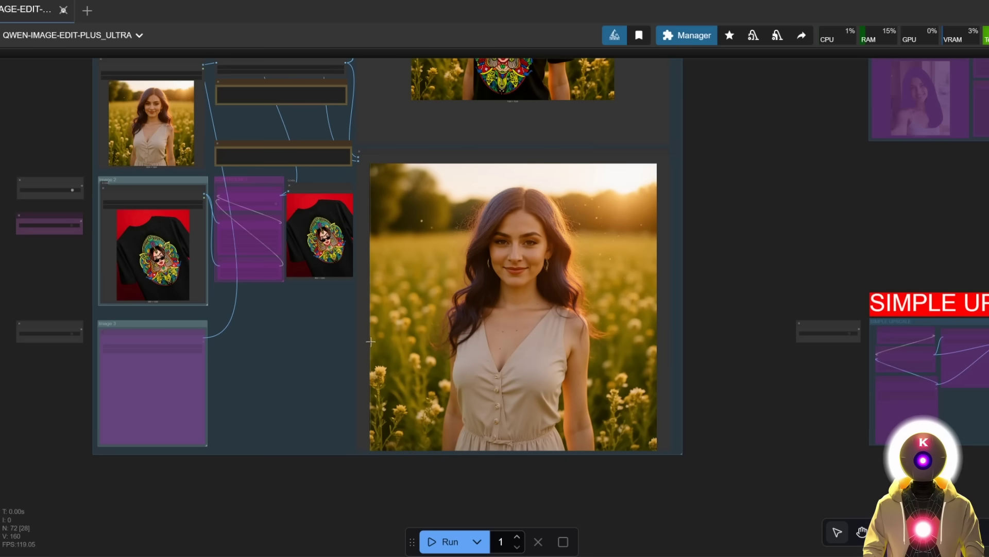
Load EVA_Asuka_Langley_Combat_Suit_Cosplay_Costume.webp into the Image 2 group's Load Image node
drag(125, 212, 364, 227)
scroll(364, 227, up, 9)
click(414, 202)
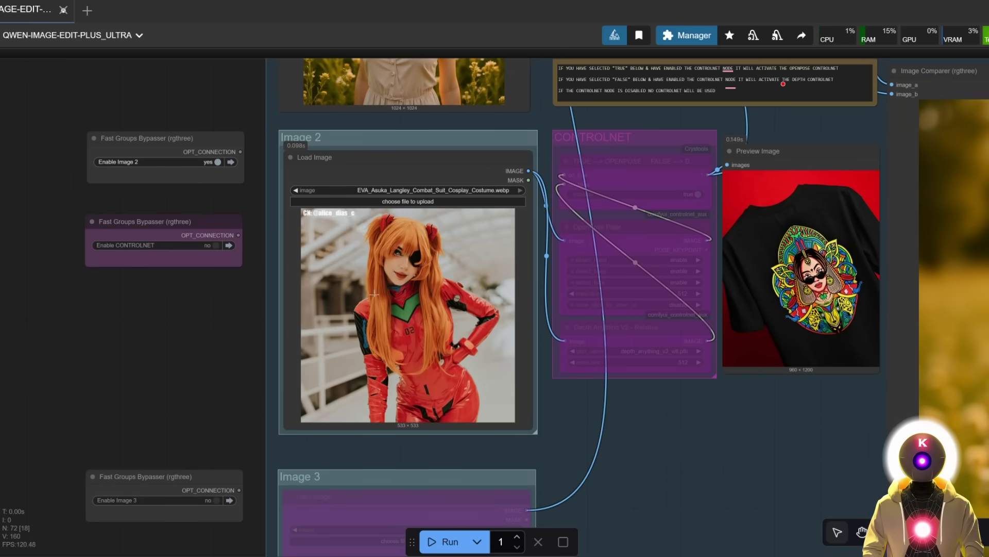
Change the String (Multiline) prompt to "change the woman's dress to the red outfit from image 2"
scroll(457, 293, down, 5)
drag(499, 117, 470, 373)
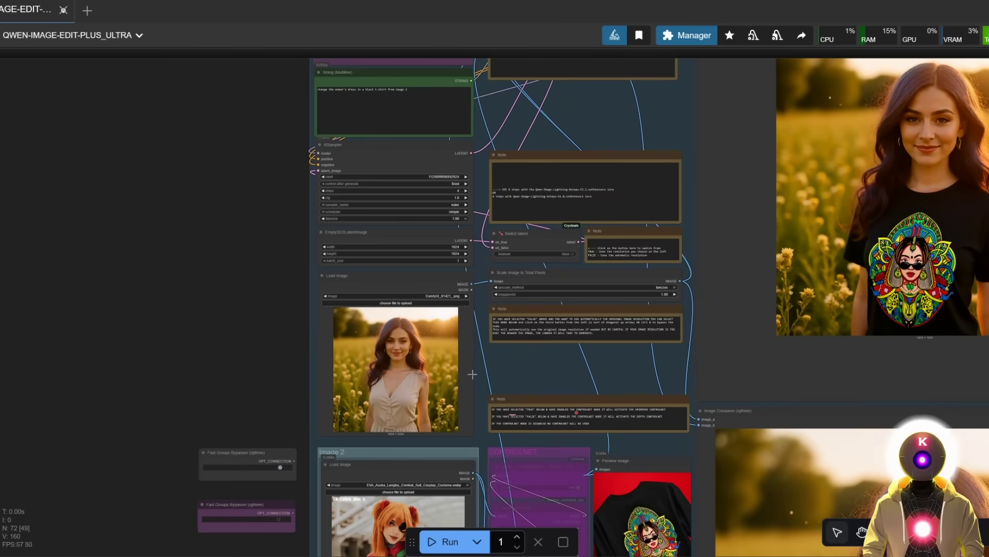
scroll(418, 190, up, 5)
drag(288, 82, 294, 315)
scroll(288, 304, up, 5)
click(282, 256)
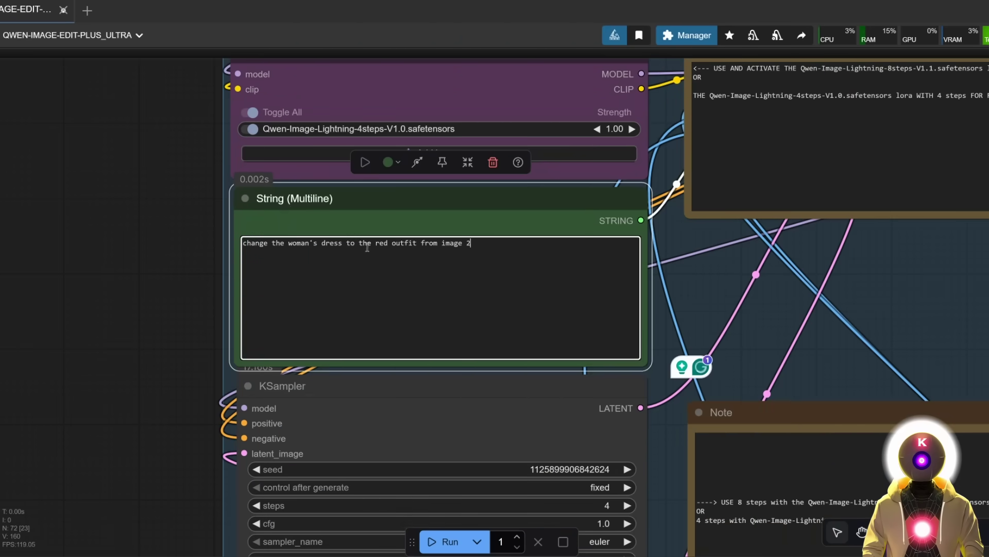
Run the workflow to generate the red outfit edit and inspect it against the original in the Image Comparer
scroll(453, 289, down, 5)
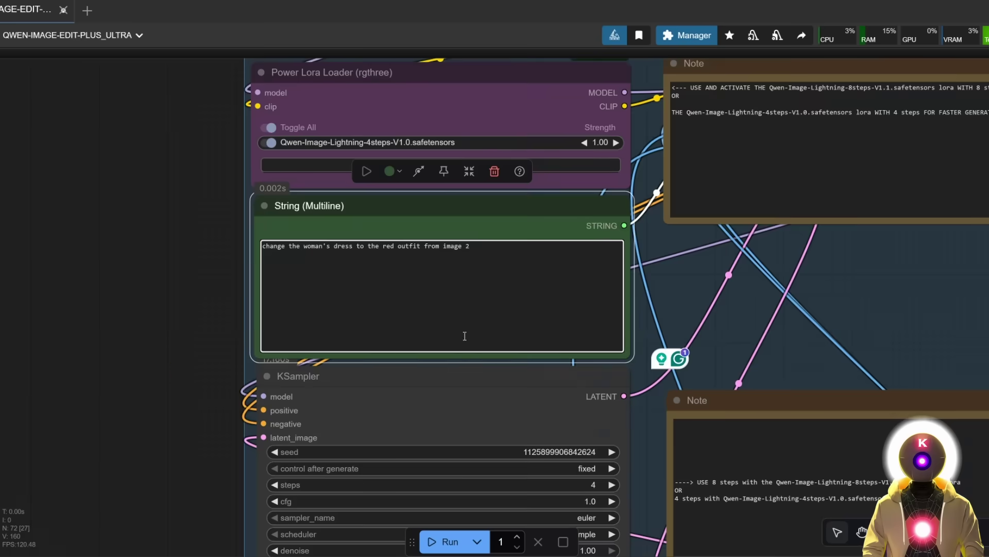
drag(527, 306, 506, 342)
click(423, 542)
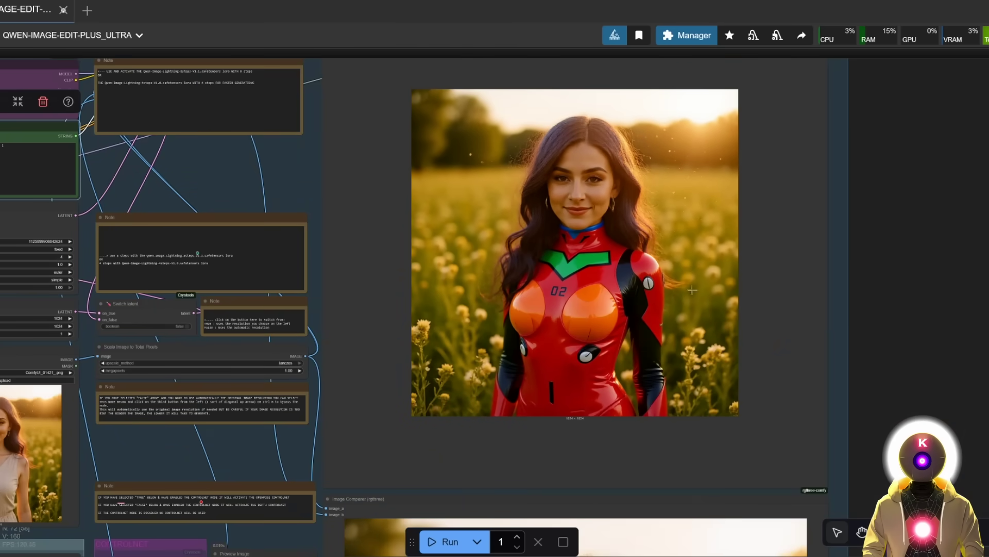
drag(892, 405, 886, 108)
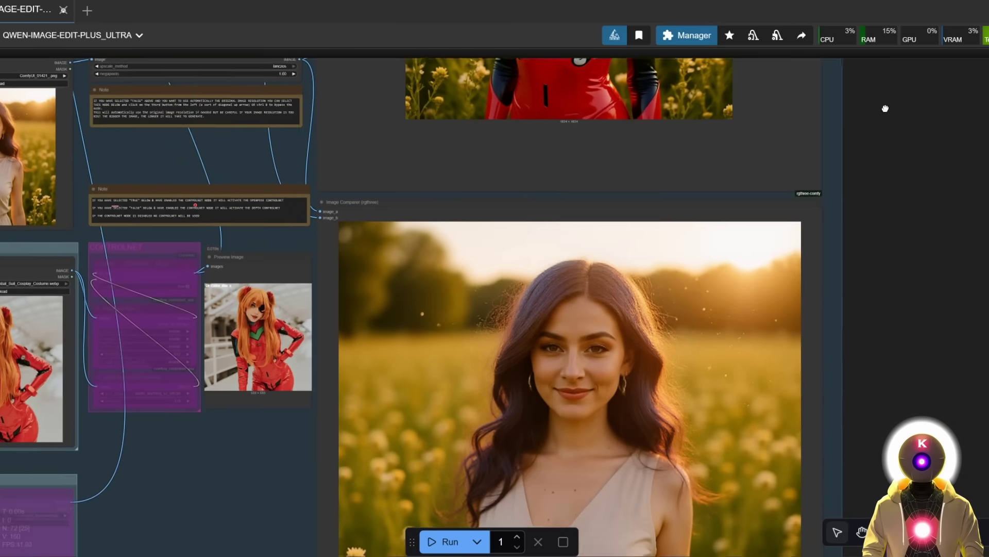
drag(873, 308, 864, 115)
scroll(514, 271, down, 3)
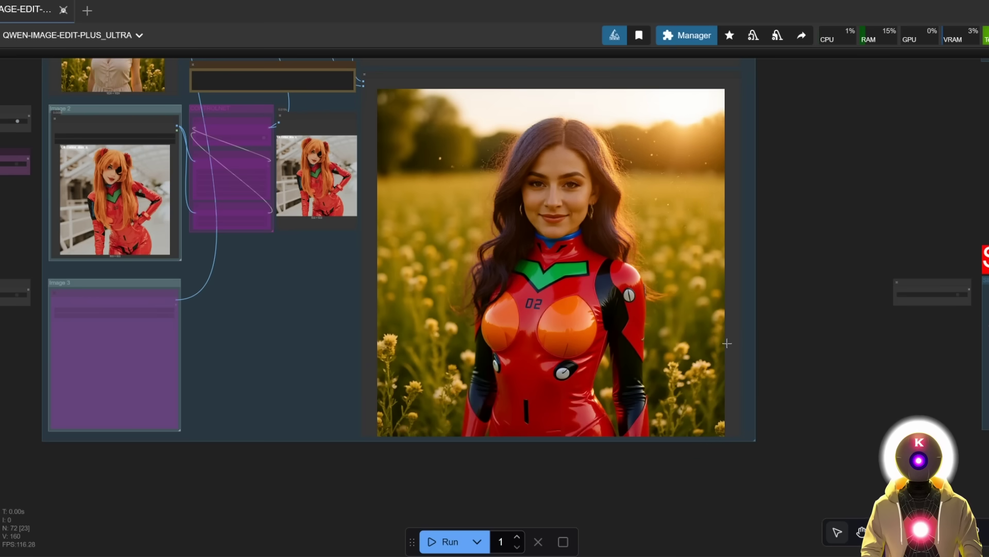
Enable the CONTROLNET group for Image 2 and check that its boolean switch is set to true for OpenPose
scroll(248, 263, down, 2)
drag(247, 263, 469, 442)
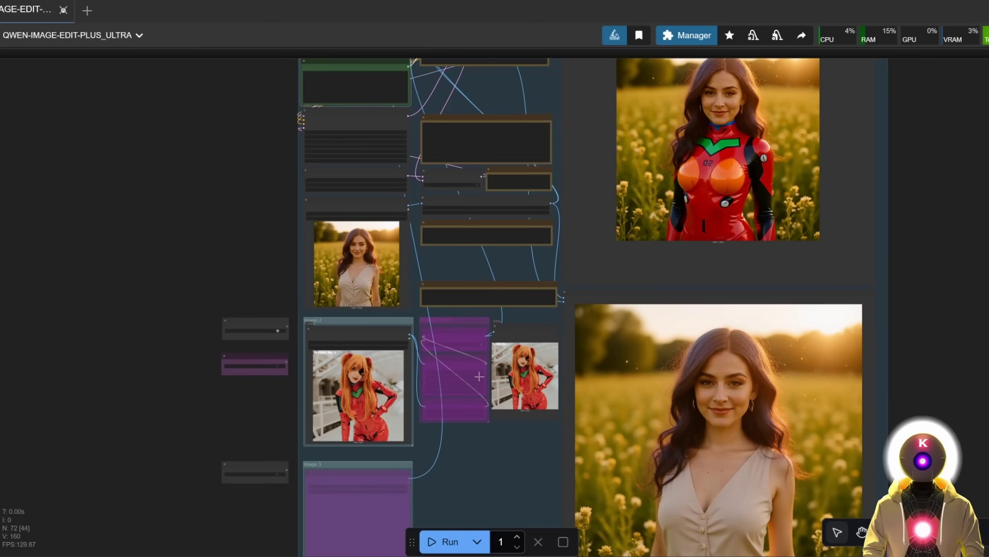
scroll(350, 408, up, 5)
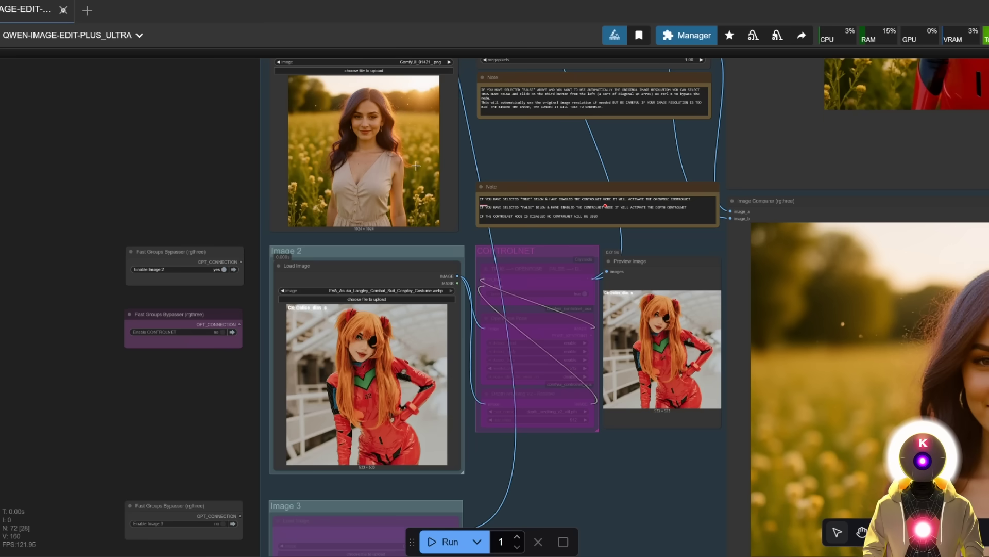
click(220, 332)
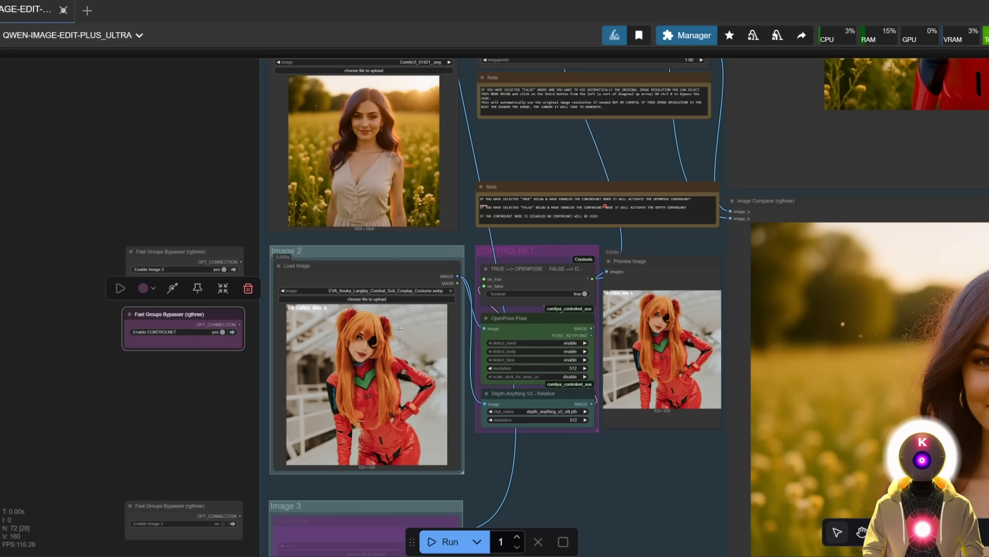
scroll(469, 332, down, 1)
scroll(470, 333, up, 4)
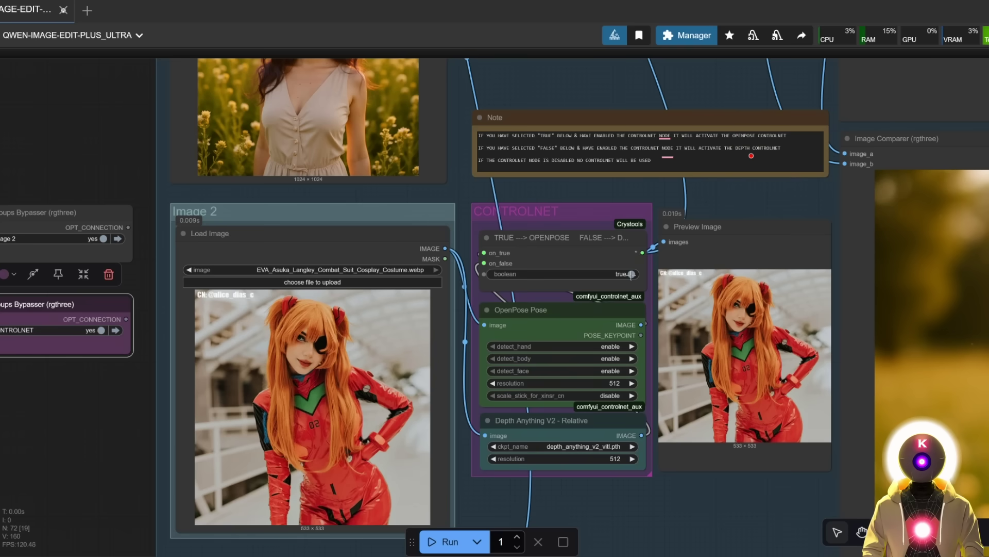
Replace the String (Multiline) prompt with "change the woman's pose"
scroll(626, 280, down, 4)
drag(626, 279, 622, 474)
drag(512, 267, 537, 475)
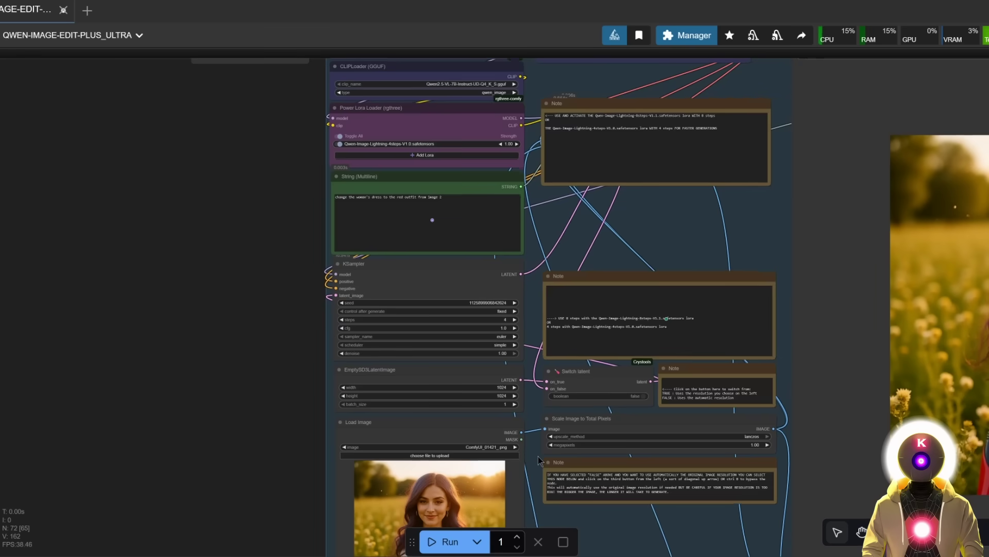
drag(433, 218, 446, 311)
scroll(444, 308, up, 8)
click(479, 293)
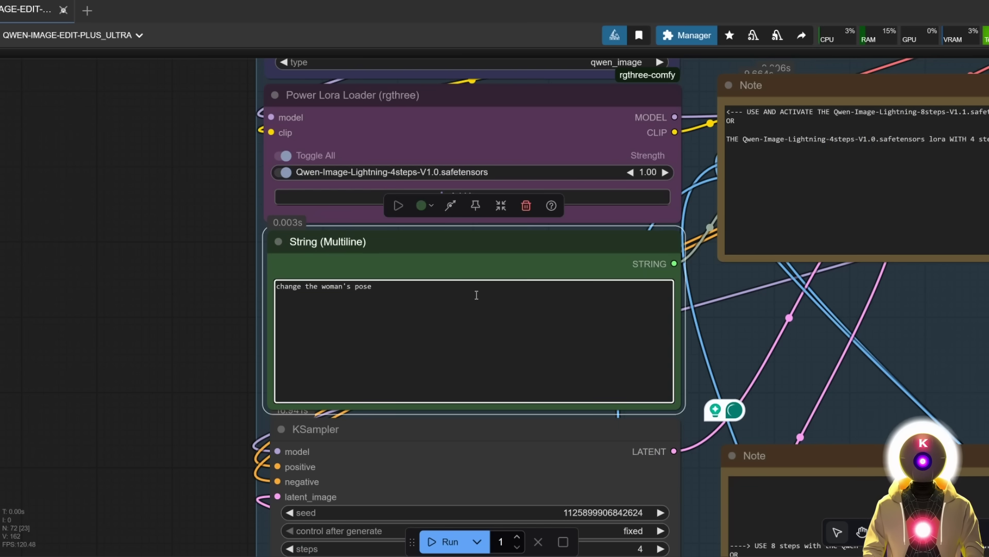
Run the workflow with the OpenPose ControlNet enabled to generate the new pose
scroll(499, 310, down, 6)
drag(669, 499, 498, 101)
scroll(498, 101, down, 4)
drag(570, 511, 494, 395)
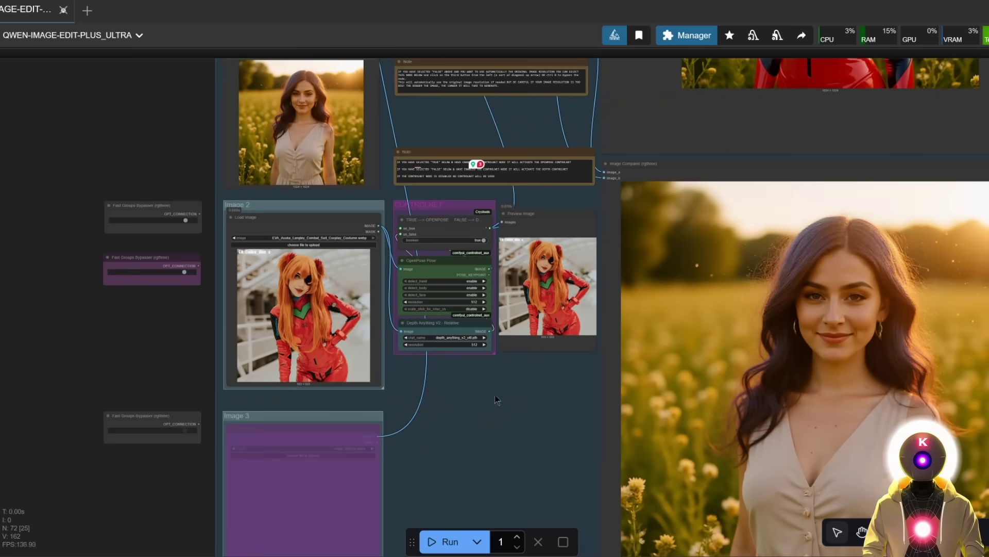
click(443, 541)
Examine the generated pose in the Image Comparer and compare the OpenPose skeleton preview with the Image 2 reference
scroll(476, 242, up, 2)
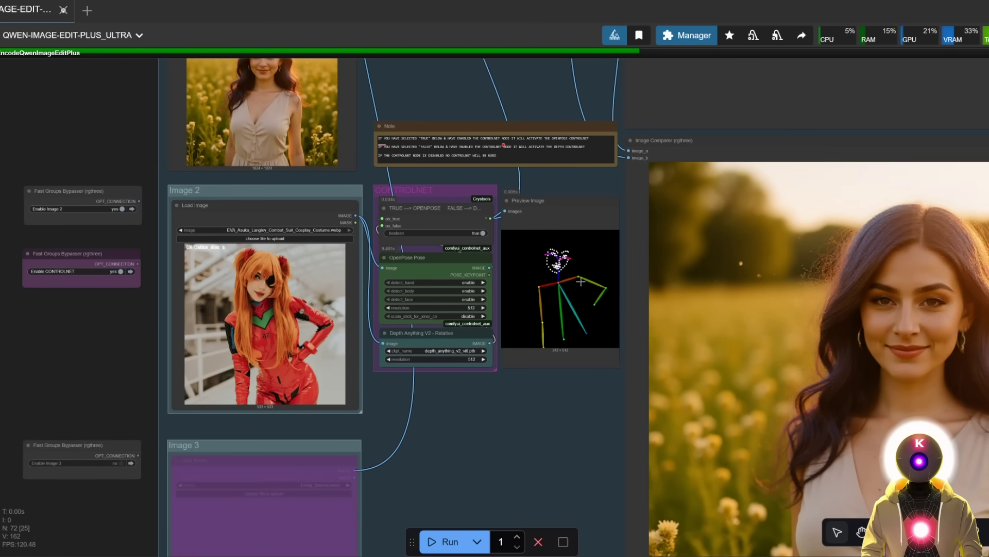
scroll(262, 307, down, 7)
scroll(438, 316, up, 3)
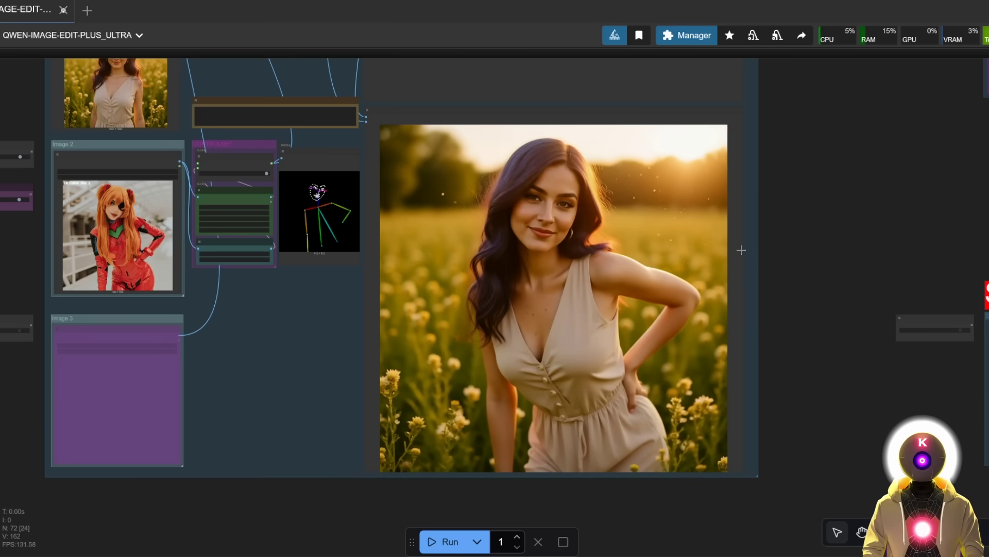
drag(804, 217, 988, 430)
scroll(438, 279, up, 3)
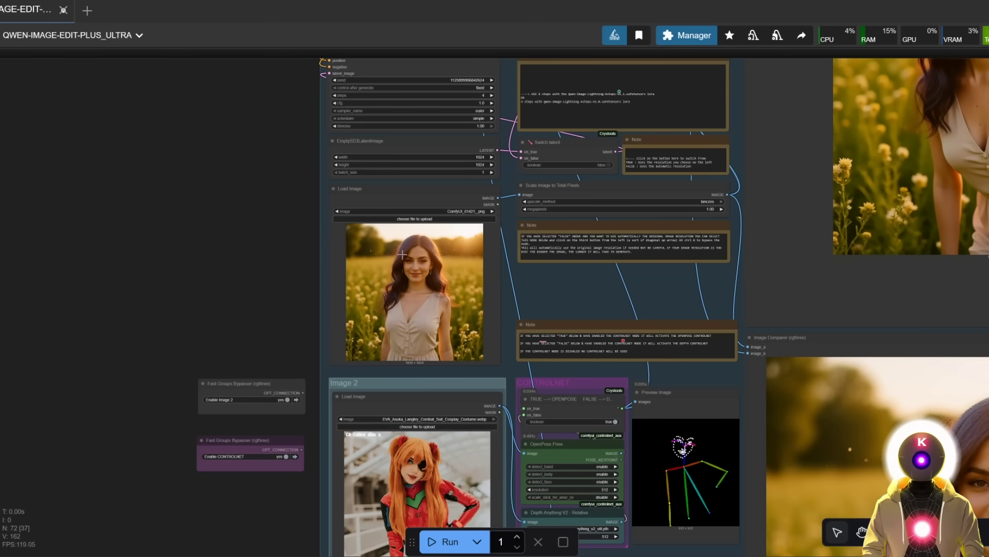
drag(400, 272, 388, 106)
scroll(407, 278, up, 3)
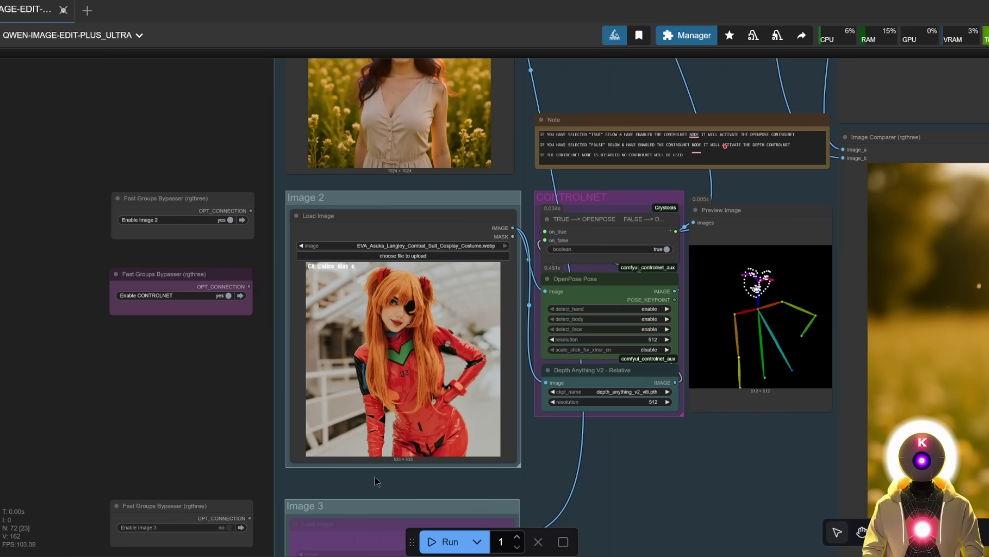
drag(498, 380, 369, 382)
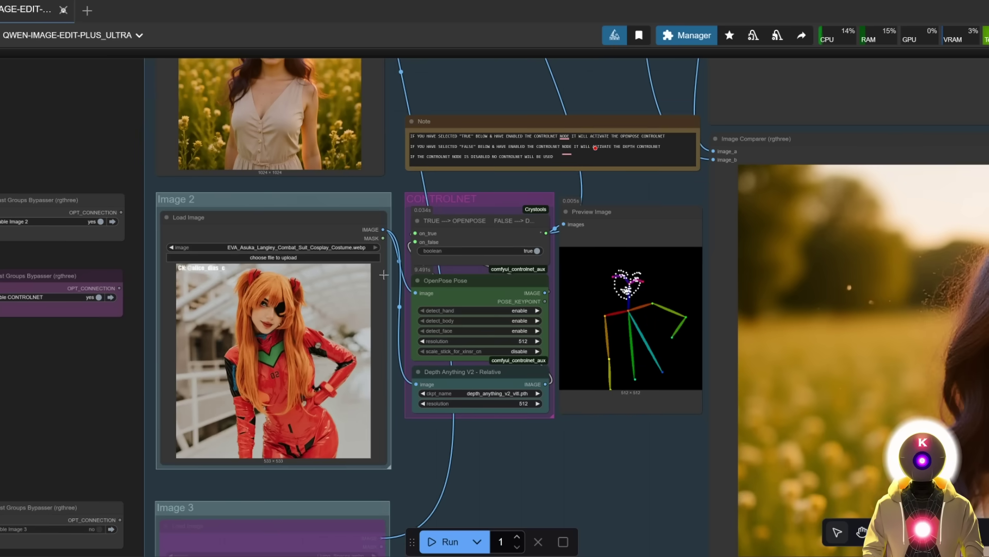
scroll(597, 319, up, 3)
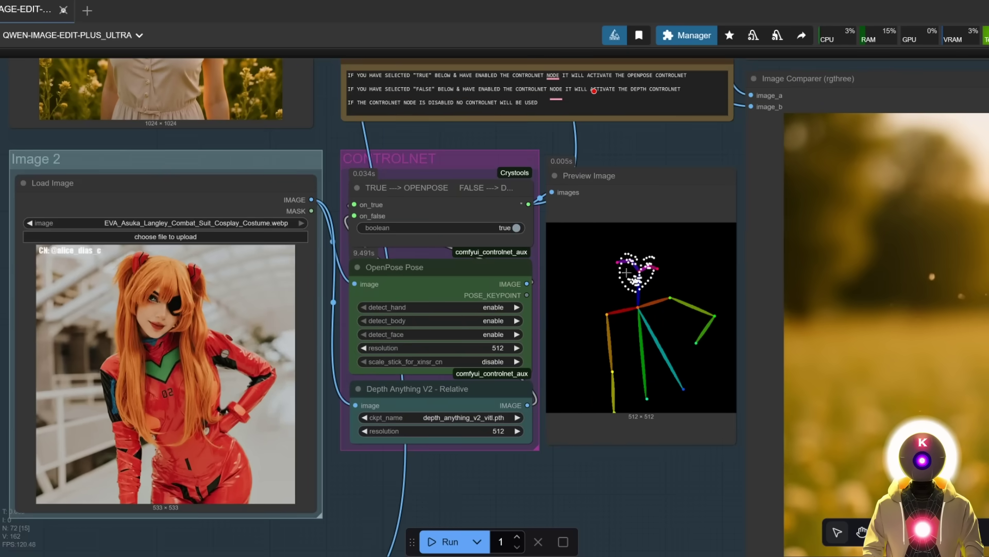
scroll(627, 270, down, 4)
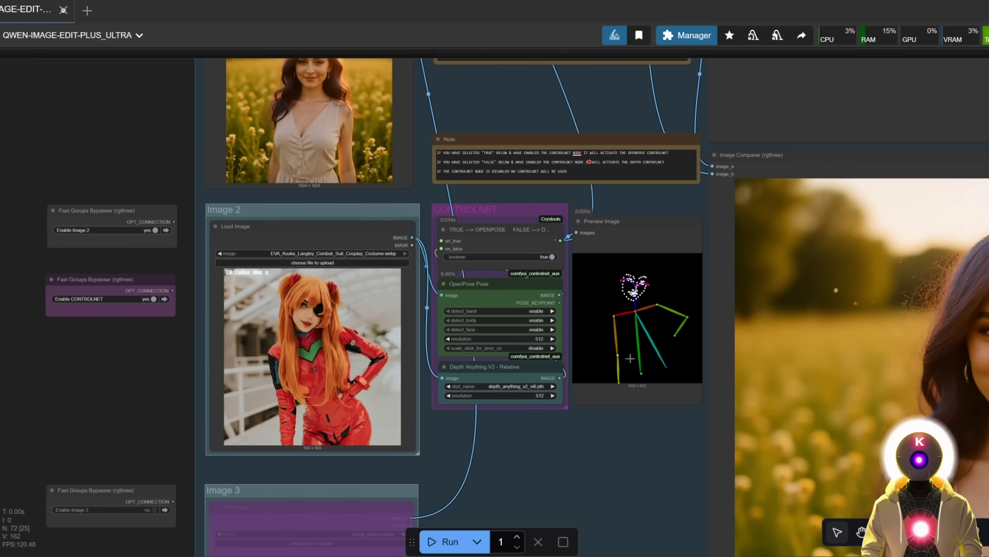
Examine the OpenPose result in the large preview and Image Comparer against the original woman and the Image 2 pose reference
drag(604, 195, 672, 321)
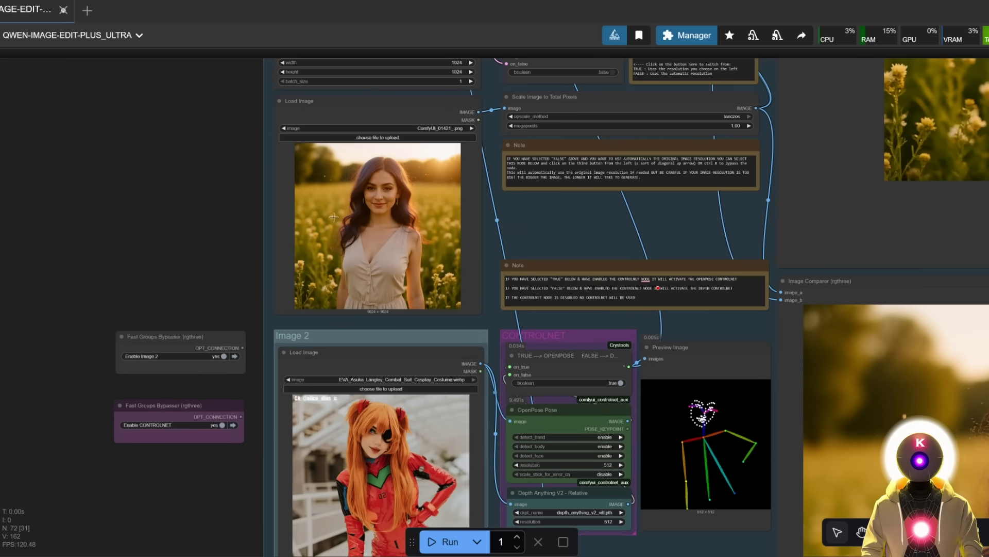
scroll(334, 217, down, 3)
drag(731, 176, 501, 373)
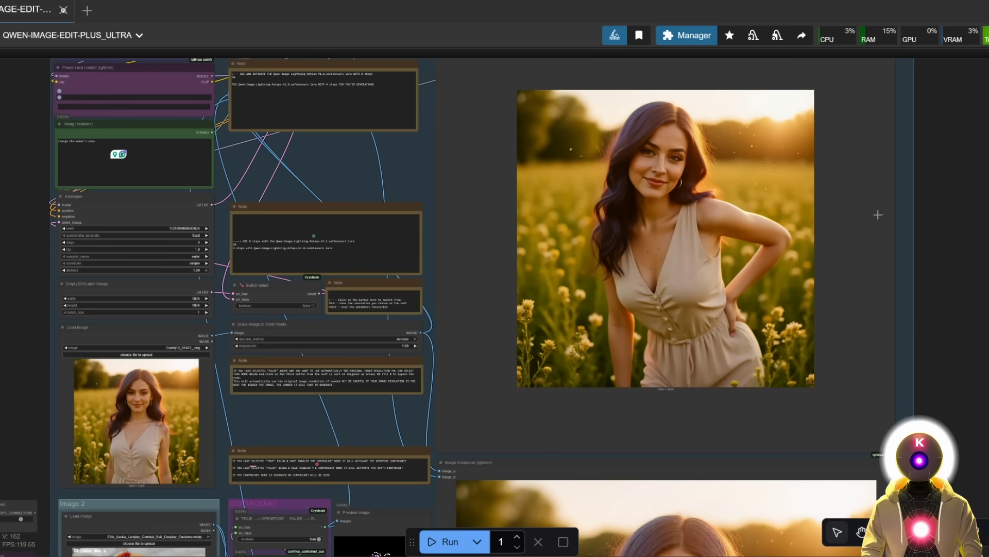
scroll(807, 286, down, 7)
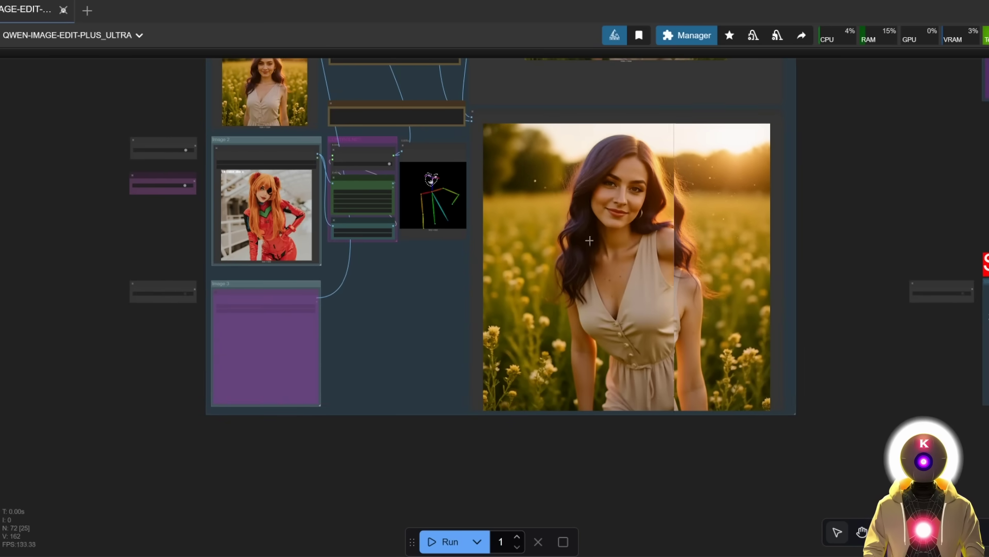
scroll(287, 214, up, 2)
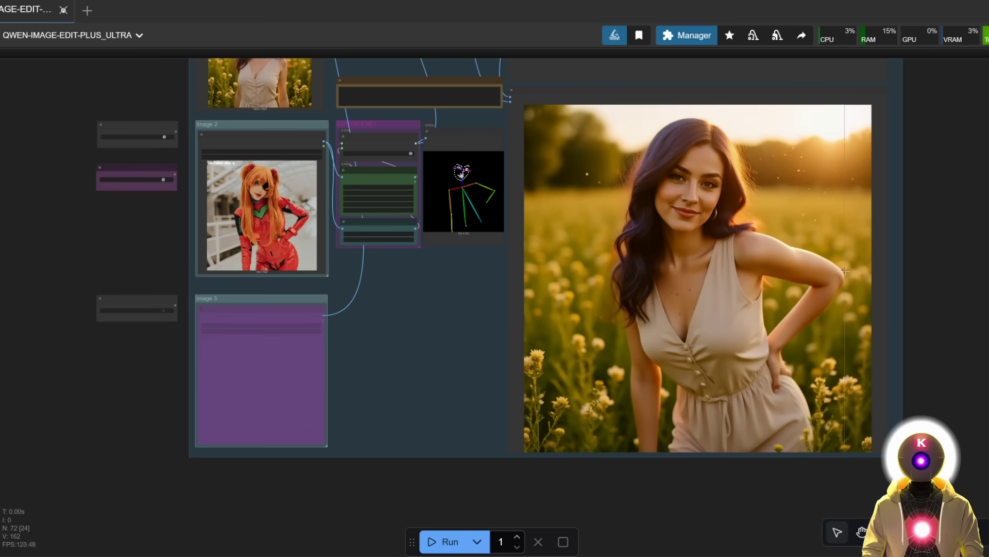
drag(808, 68, 744, 355)
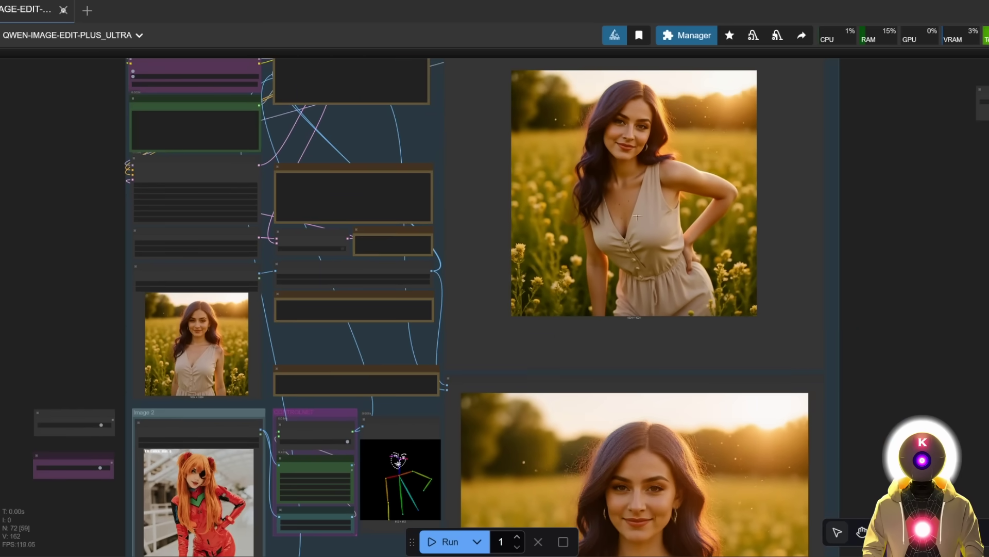
scroll(610, 206, left, 3)
scroll(610, 206, down, 1)
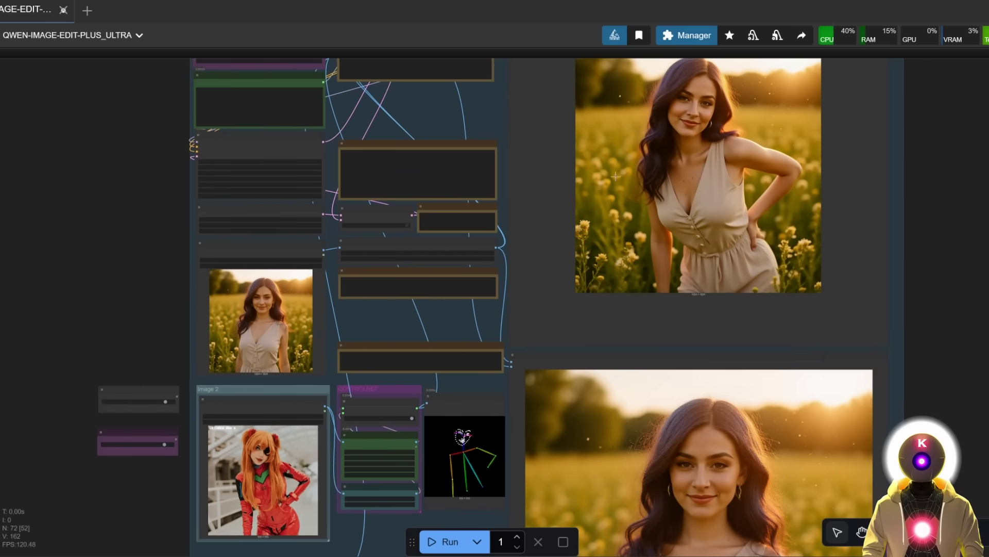
scroll(887, 230, down, 5)
scroll(887, 229, right, 2)
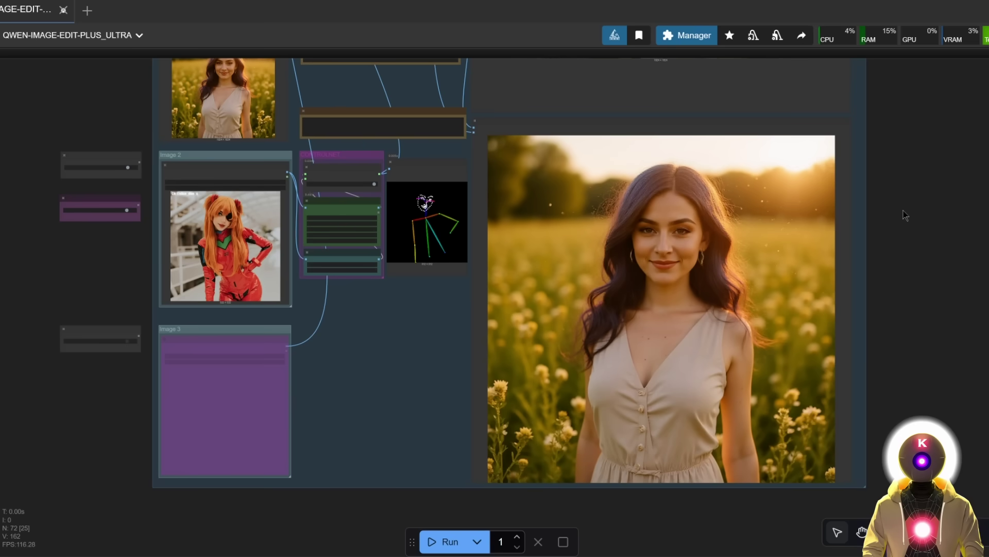
scroll(905, 216, down, 1)
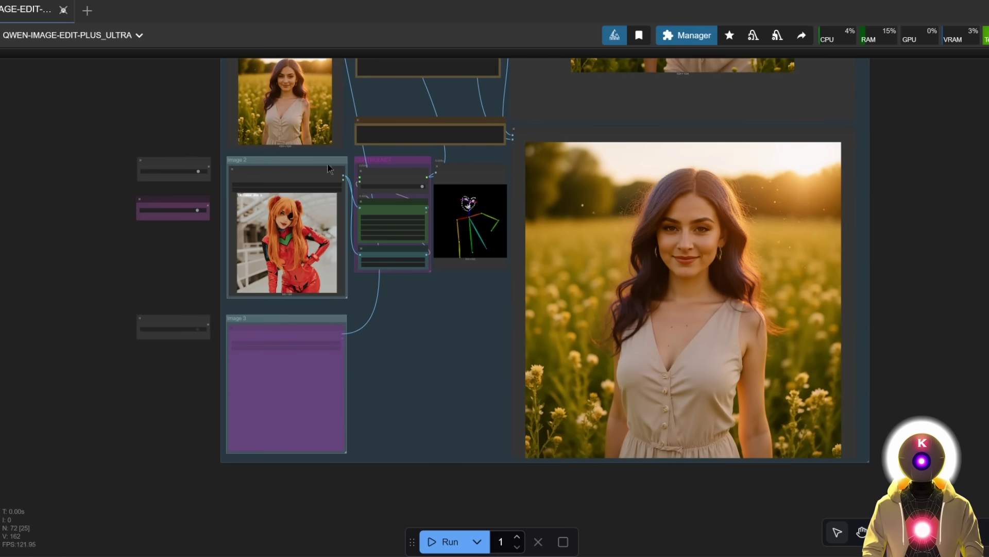
Set the boolean switch in the CONTROLNET group to false to use the depth ControlNet
drag(328, 170, 470, 236)
scroll(470, 237, up, 5)
scroll(608, 257, up, 3)
click(665, 251)
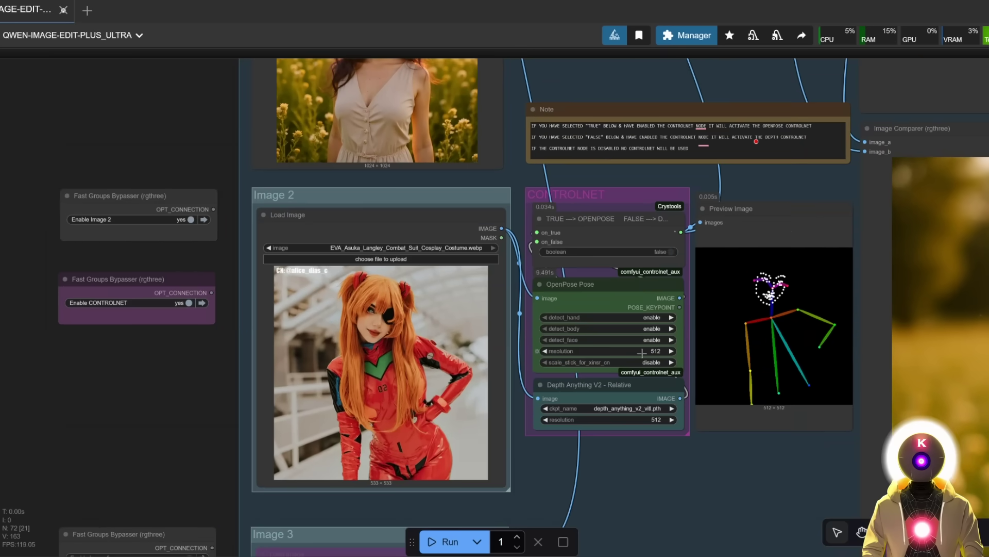
Run the workflow with the Depth Anything V2 ControlNet to generate a depth-guided pose
click(437, 551)
scroll(649, 275, right, 5)
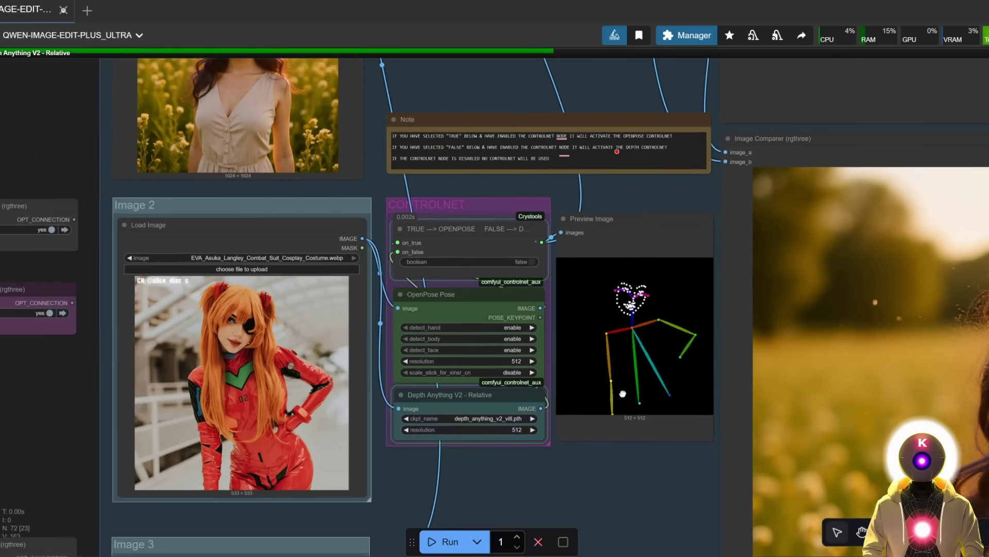
scroll(650, 274, left, 2)
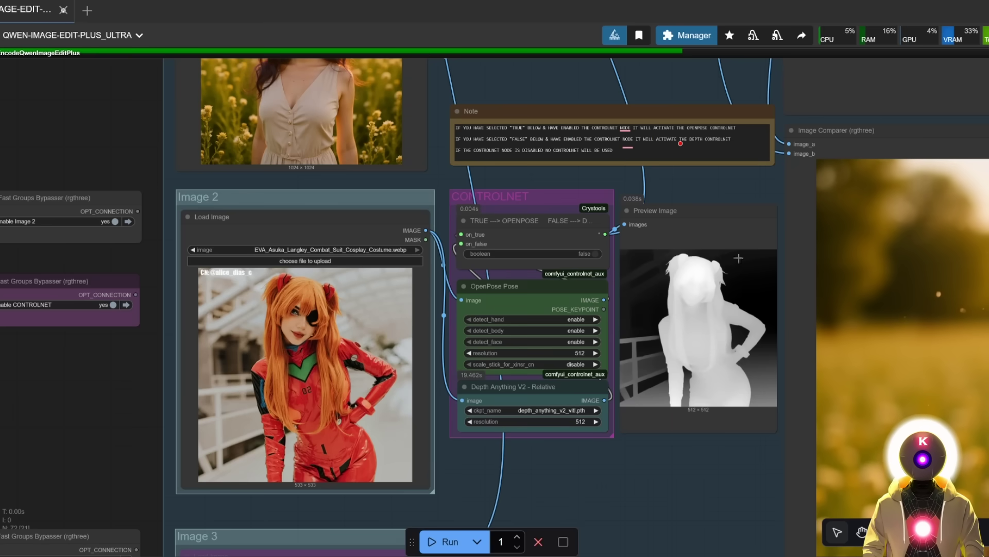
scroll(707, 357, down, 2)
scroll(707, 358, down, 2)
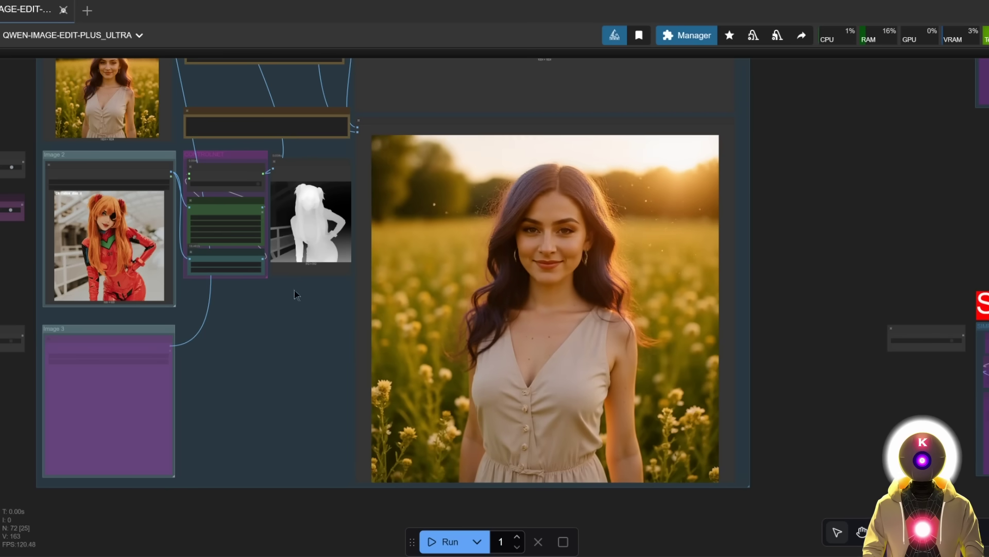
Examine the depth map preview up close and compare the depth-guided result with the original woman and the Image 2 reference
drag(294, 289, 440, 327)
scroll(423, 273, up, 8)
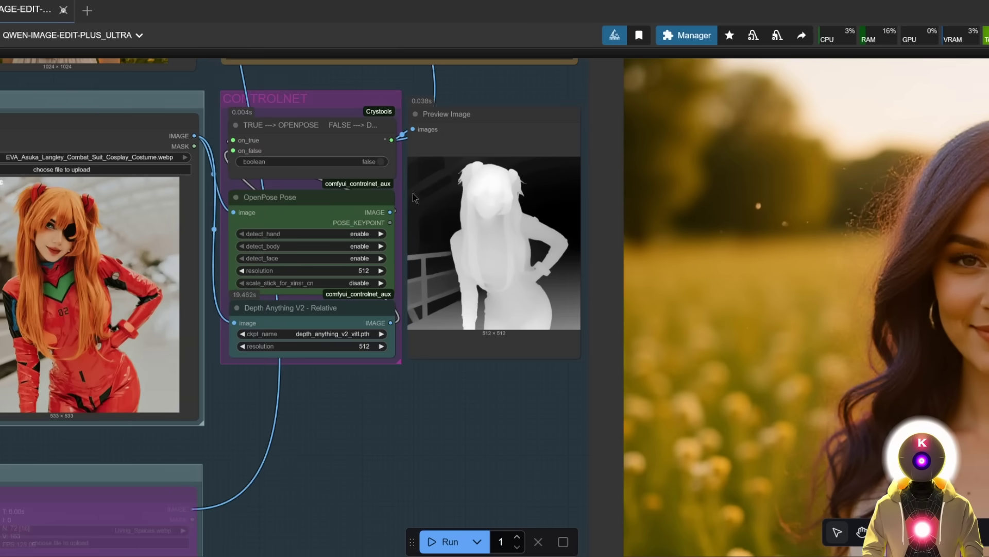
drag(413, 194, 665, 205)
drag(420, 319, 111, 348)
scroll(364, 293, up, 6)
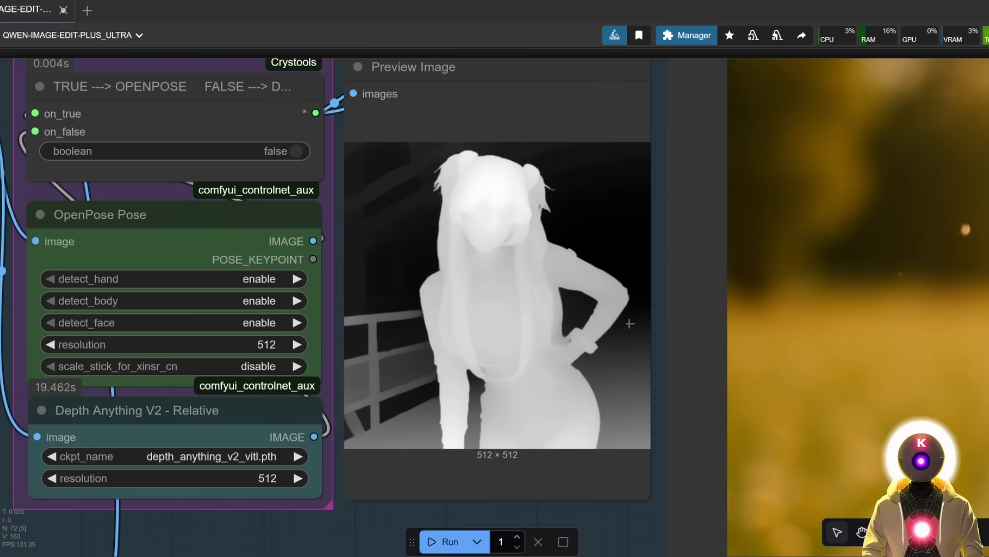
scroll(508, 333, down, 4)
scroll(412, 303, down, 4)
drag(412, 304, 243, 544)
scroll(243, 544, down, 4)
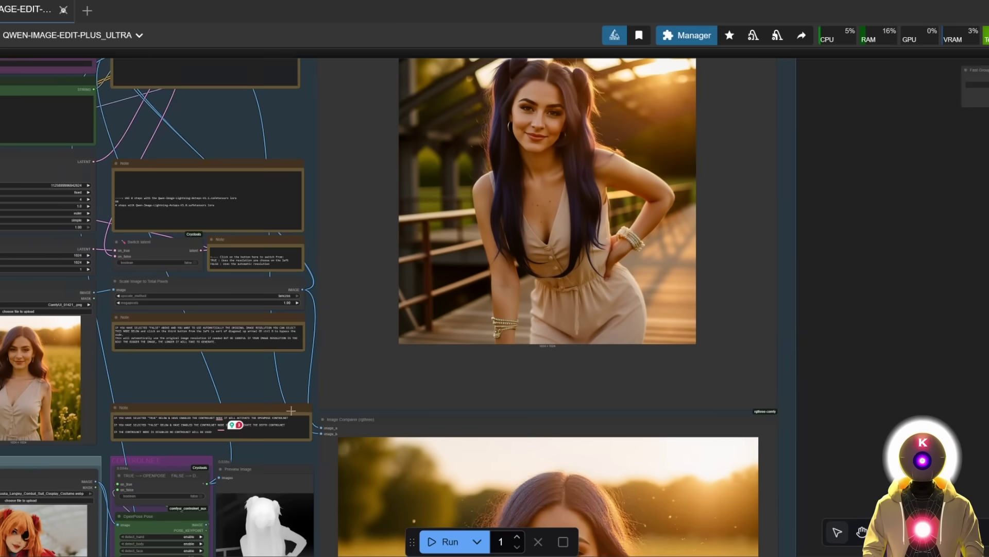
scroll(544, 204, down, 1)
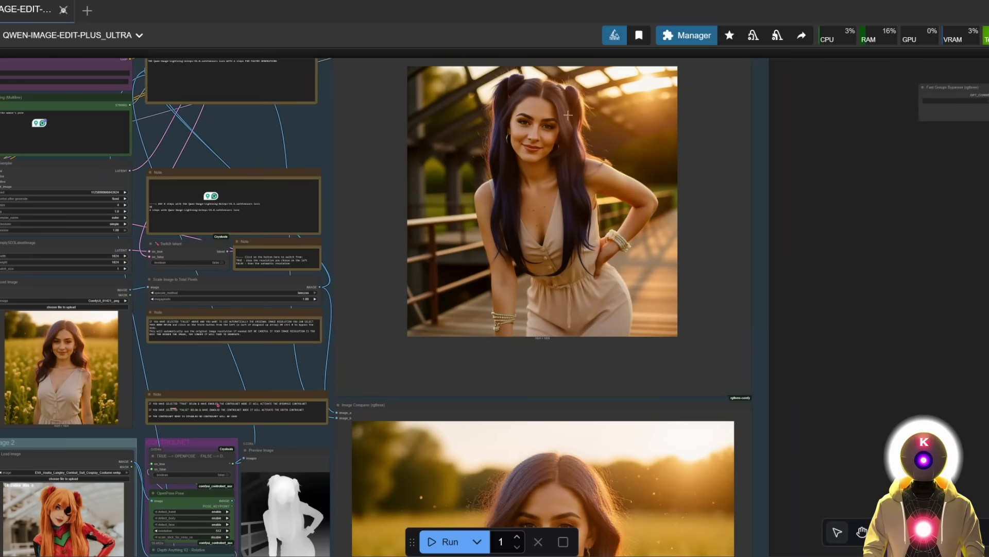
drag(522, 239, 687, 278)
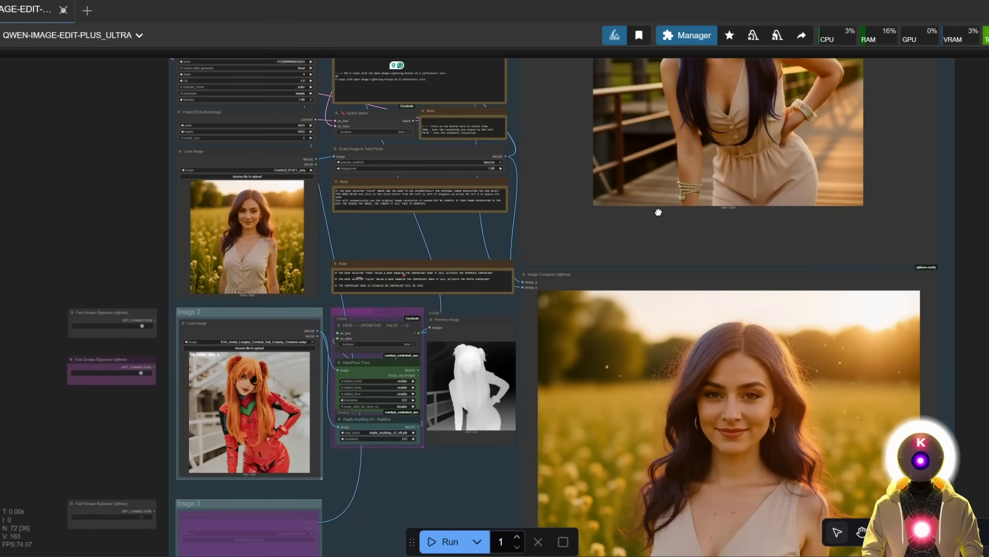
drag(639, 376, 659, 209)
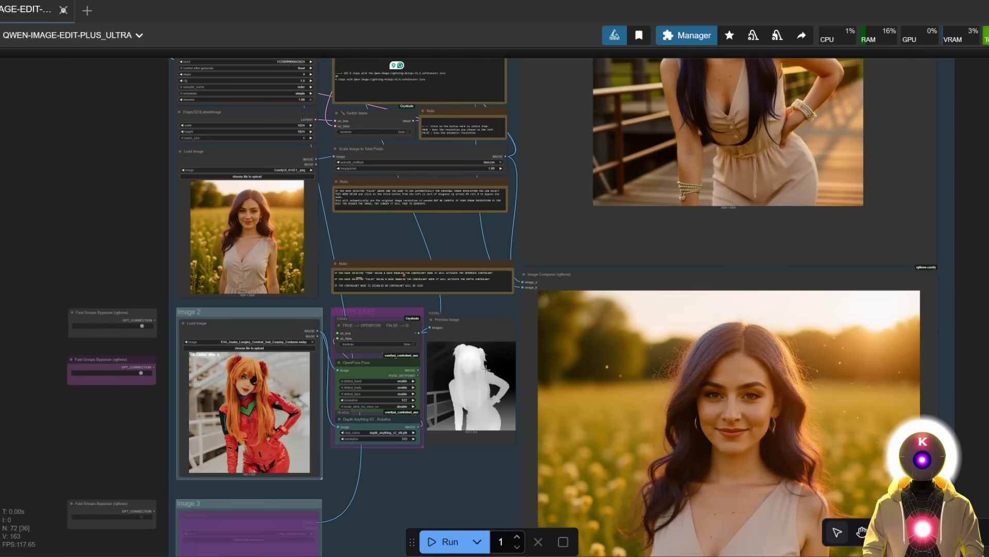
Set the boolean switch in the CONTROLNET group back to true for OpenPose
drag(491, 339, 543, 245)
scroll(486, 275, up, 3)
click(468, 238)
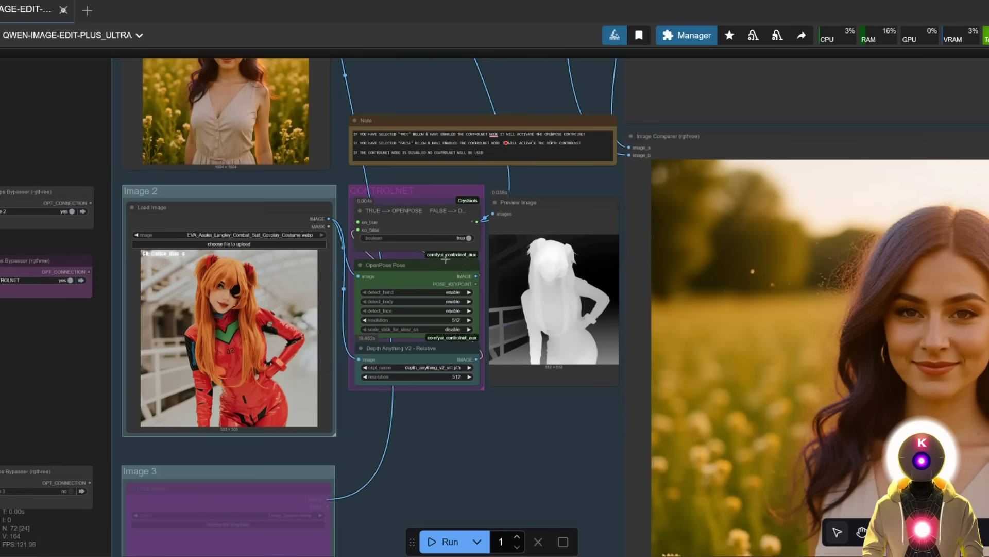
scroll(424, 257, down, 2)
scroll(425, 256, up, 2)
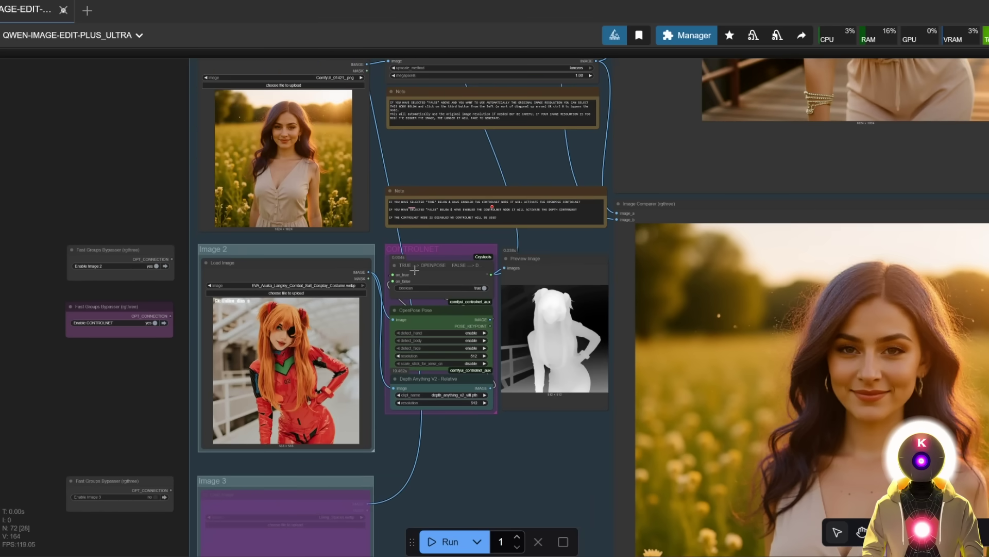
scroll(415, 270, down, 5)
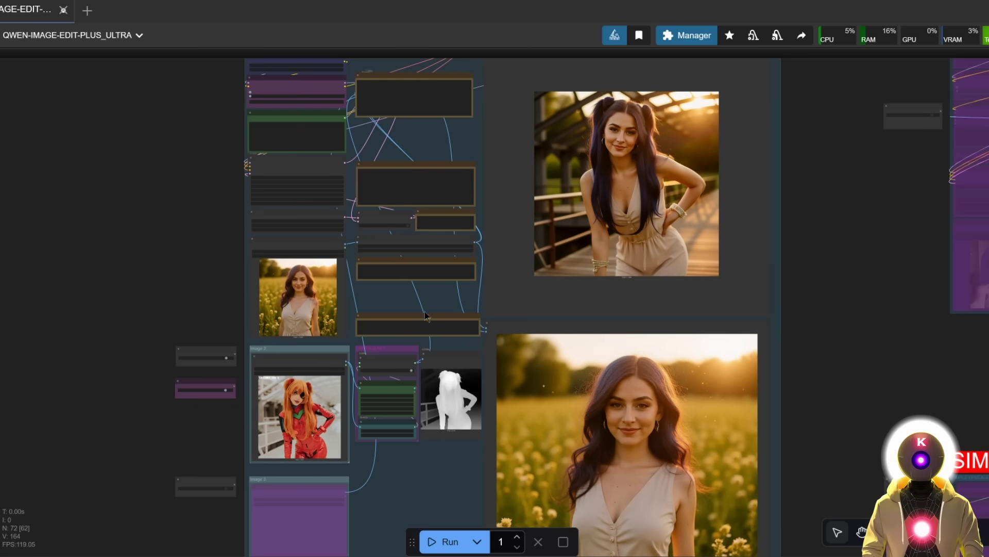
Enable the Image 3 group and check its loaded living room image, Living_Spaces.webp
drag(367, 368, 458, 260)
scroll(304, 415, up, 7)
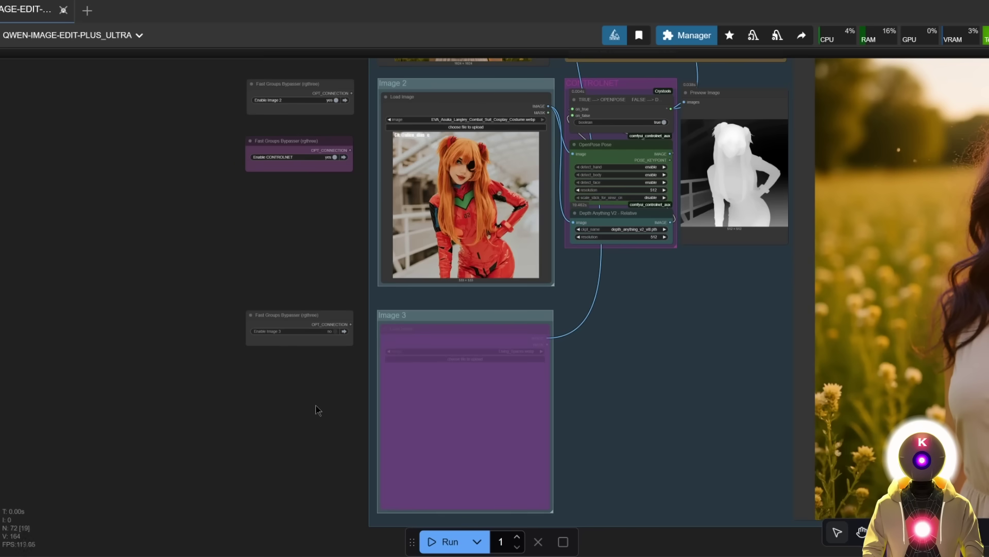
click(333, 331)
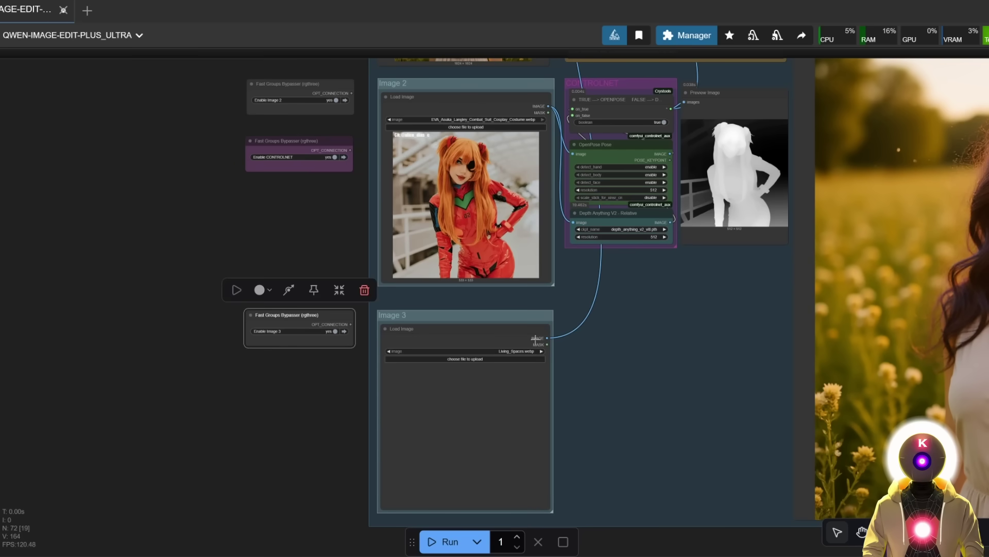
drag(669, 274, 705, 222)
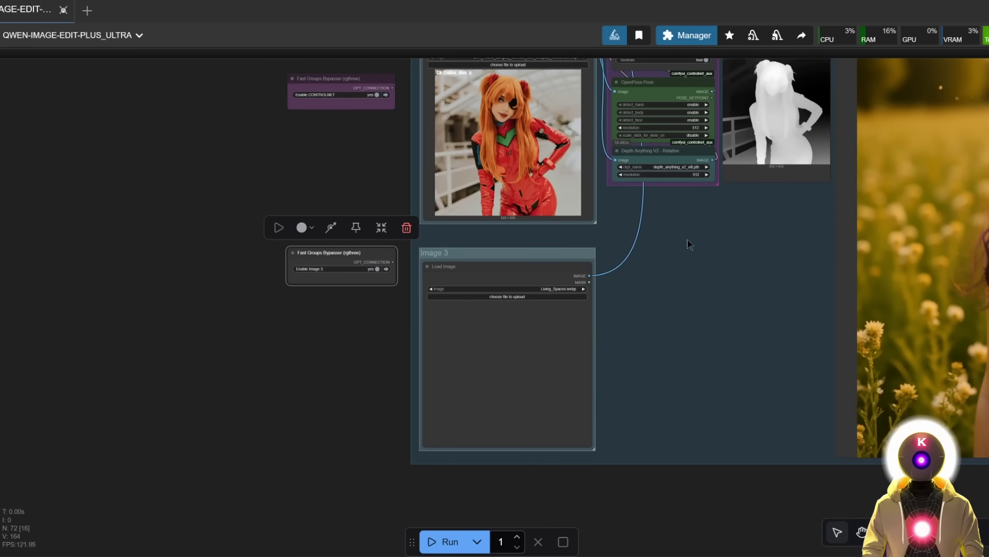
scroll(654, 273, up, 4)
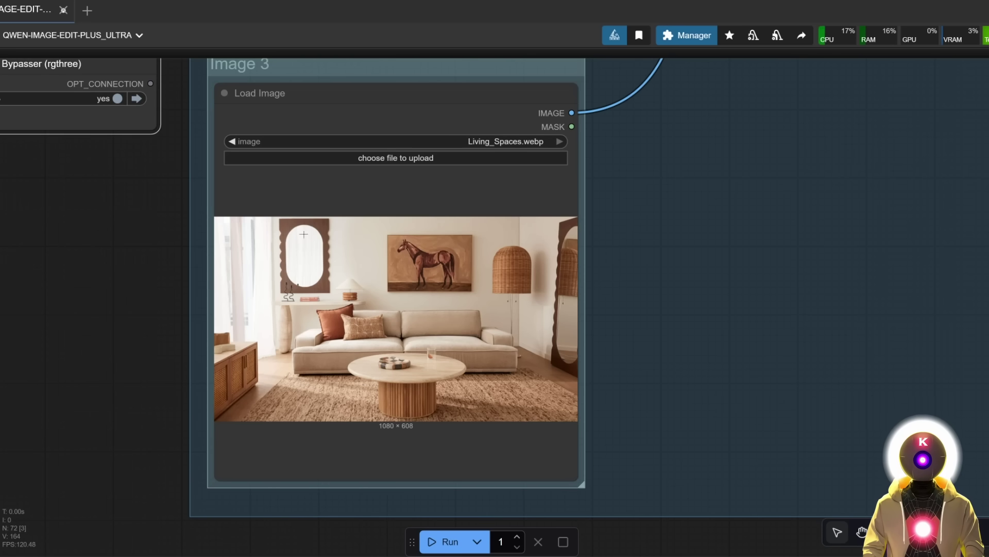
Extend the String (Multiline) prompt to "change the woman's pose and change the background to the living room from image 3"
scroll(298, 284, down, 8)
drag(392, 129, 404, 422)
drag(491, 148, 517, 312)
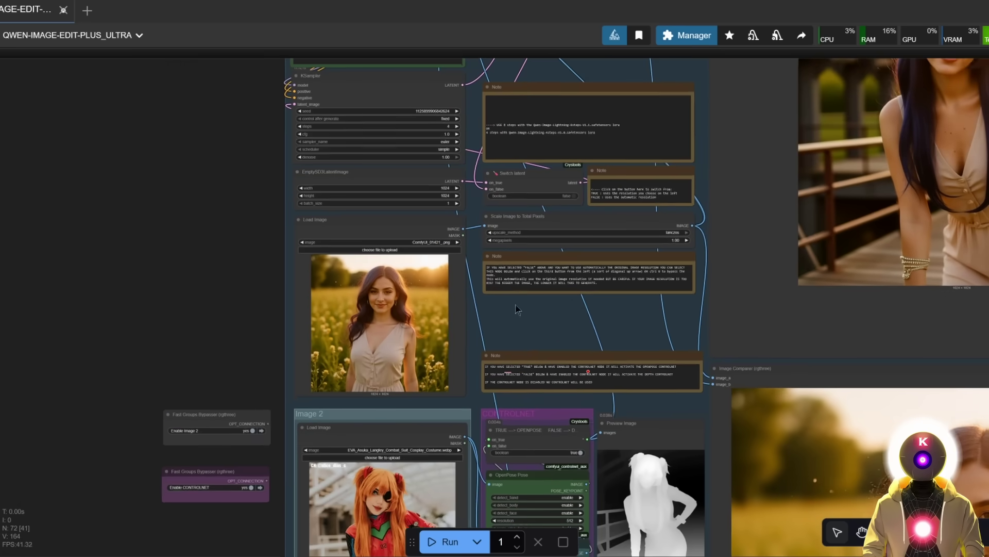
drag(505, 217, 536, 355)
scroll(397, 176, up, 8)
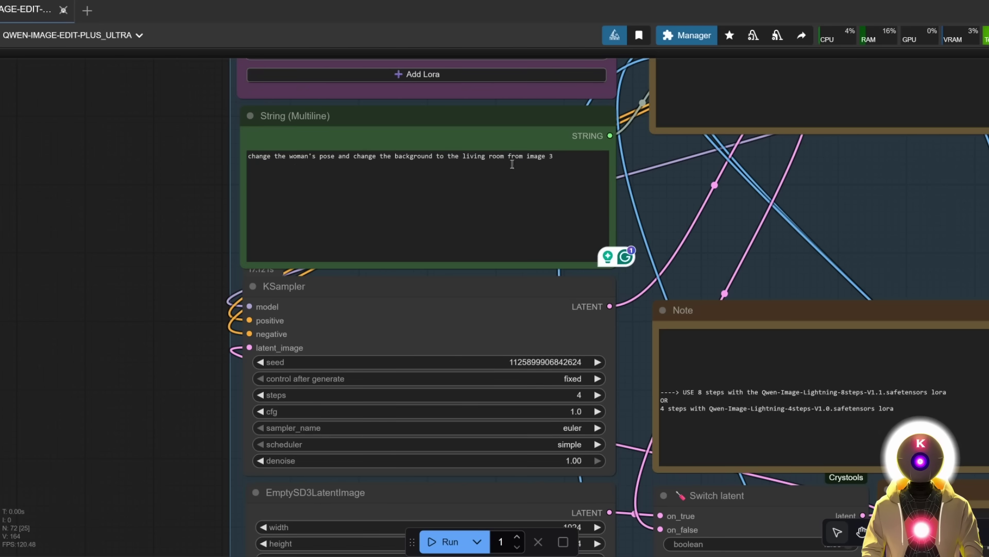
click(550, 161)
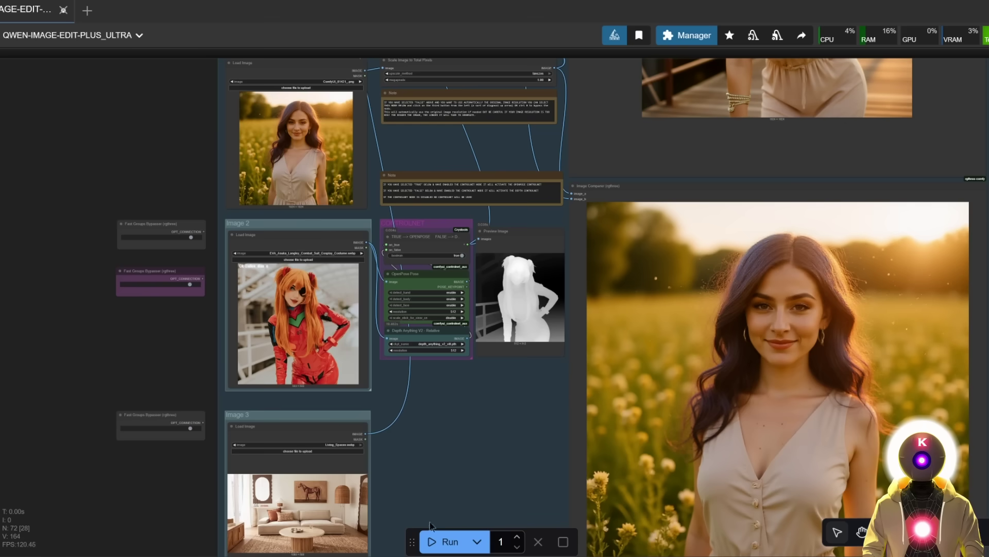
Run the workflow with OpenPose and Image 3 enabled, and review the input images while it generates
click(438, 541)
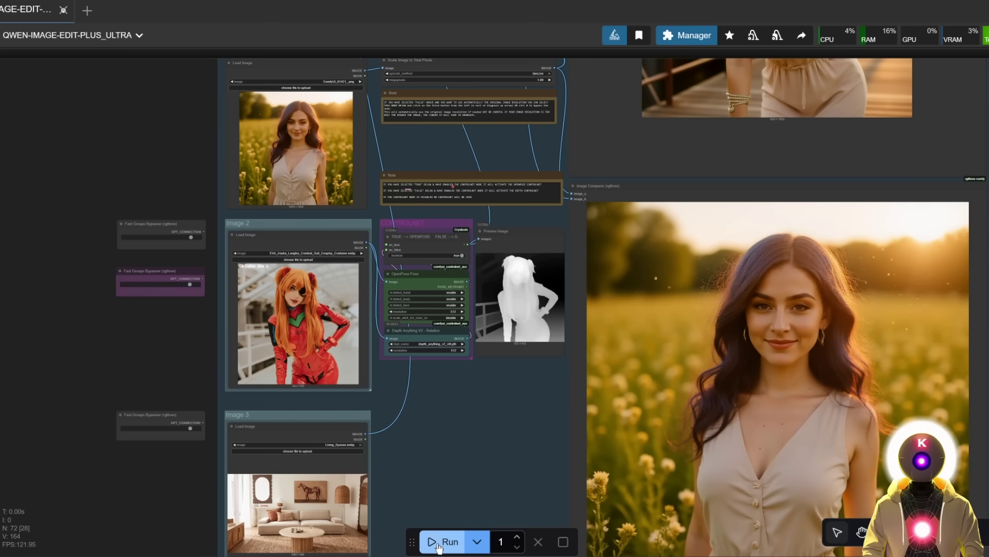
scroll(565, 314, up, 5)
drag(461, 300, 479, 77)
drag(571, 160, 573, 403)
scroll(462, 206, up, 4)
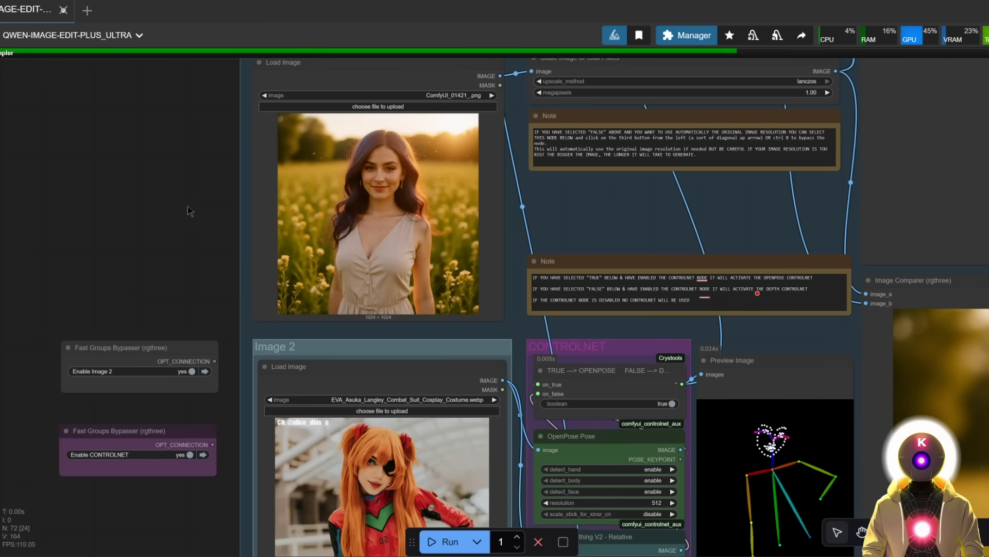
drag(253, 268, 266, 239)
drag(836, 489, 730, 187)
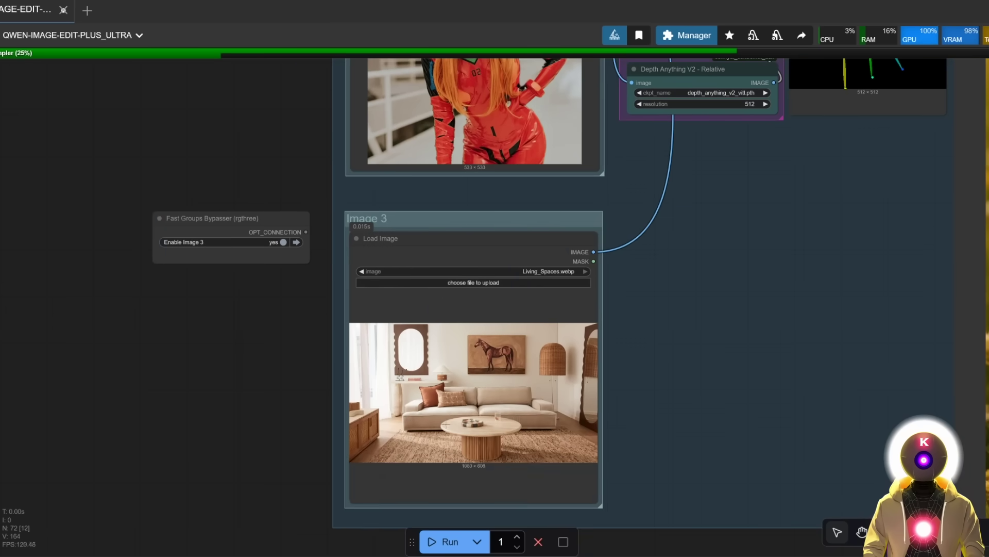
Examine the generated woman's pose and living room background in the Image Comparer against the original image
scroll(608, 354, down, 10)
drag(611, 353, 418, 406)
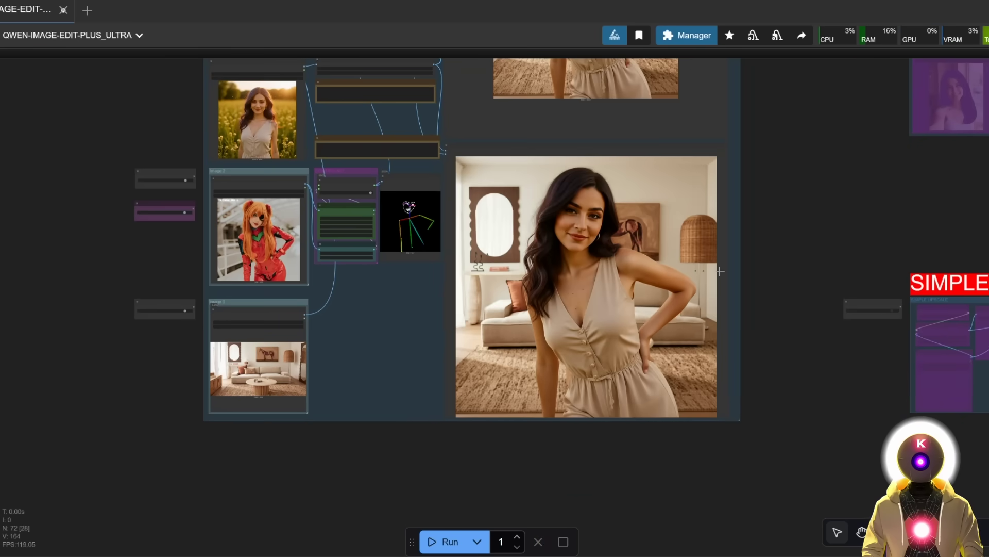
scroll(720, 272, up, 1)
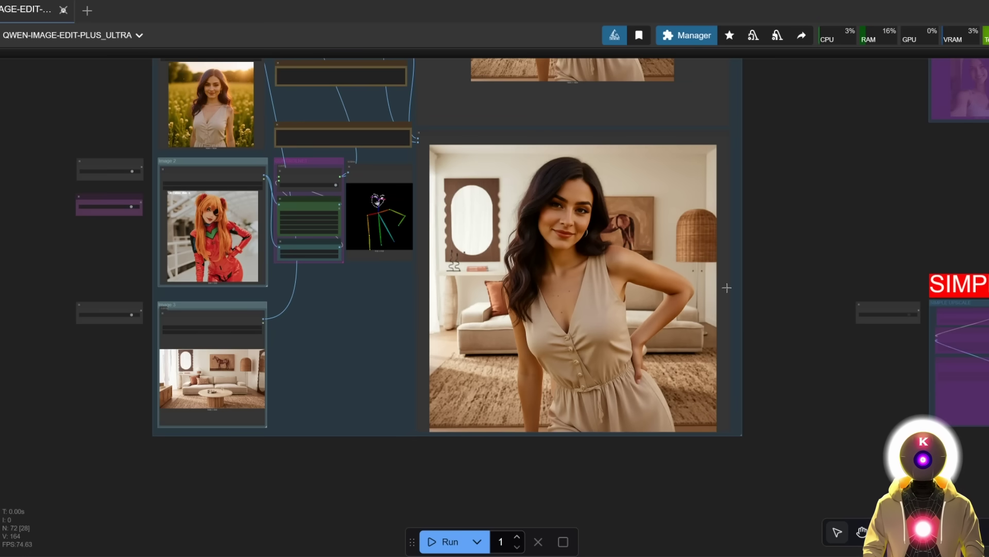
drag(758, 259, 799, 416)
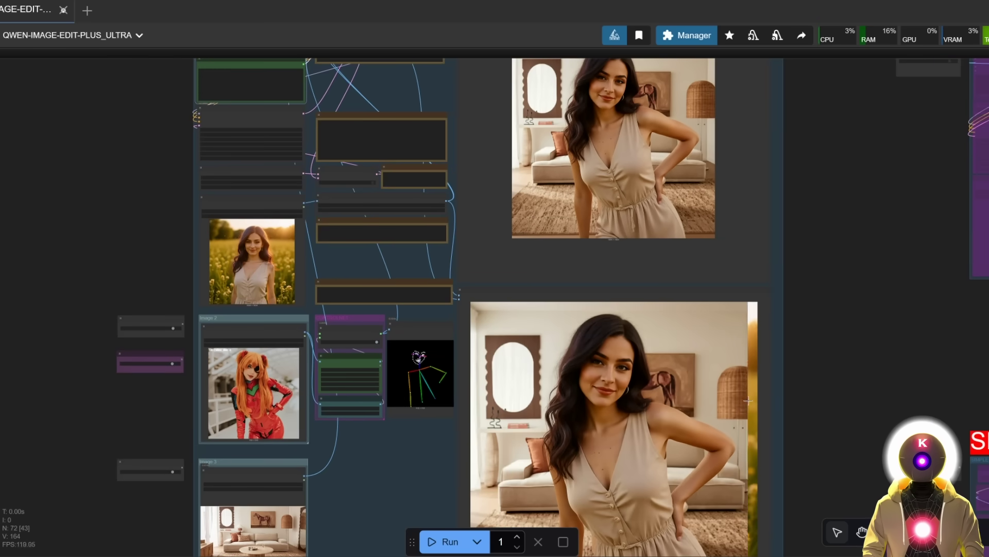
scroll(748, 401, down, 4)
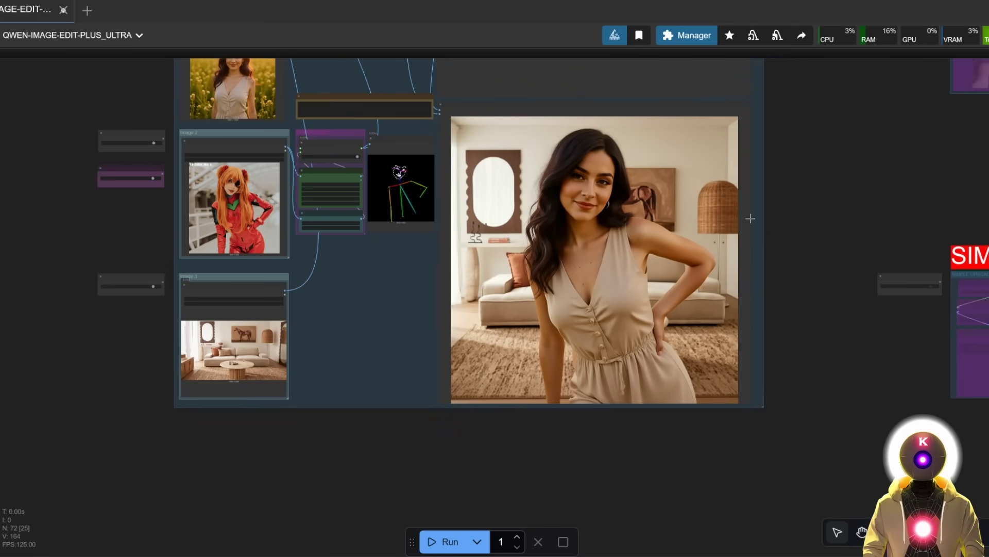
scroll(750, 219, up, 3)
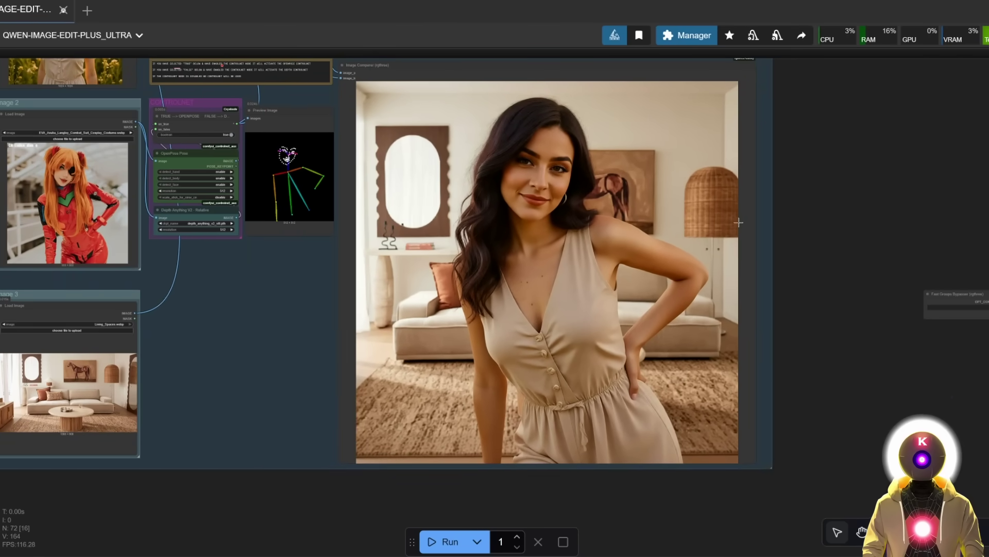
Compare the living room result with the original portrait, the Image 2 pose reference and the Image 3 background
drag(709, 243, 988, 196)
scroll(502, 314, up, 4)
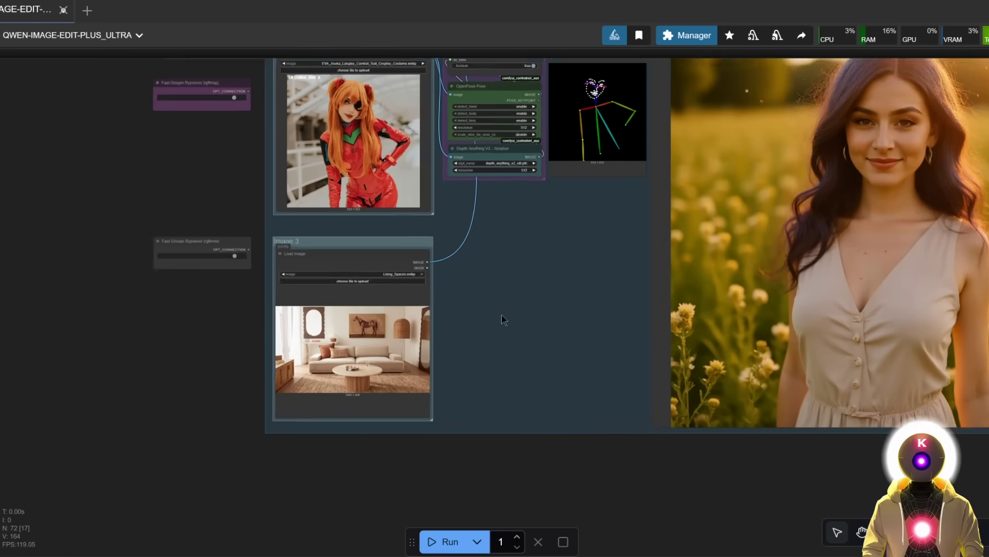
scroll(355, 358, down, 7)
drag(463, 309, 337, 405)
scroll(234, 393, down, 2)
scroll(356, 396, up, 3)
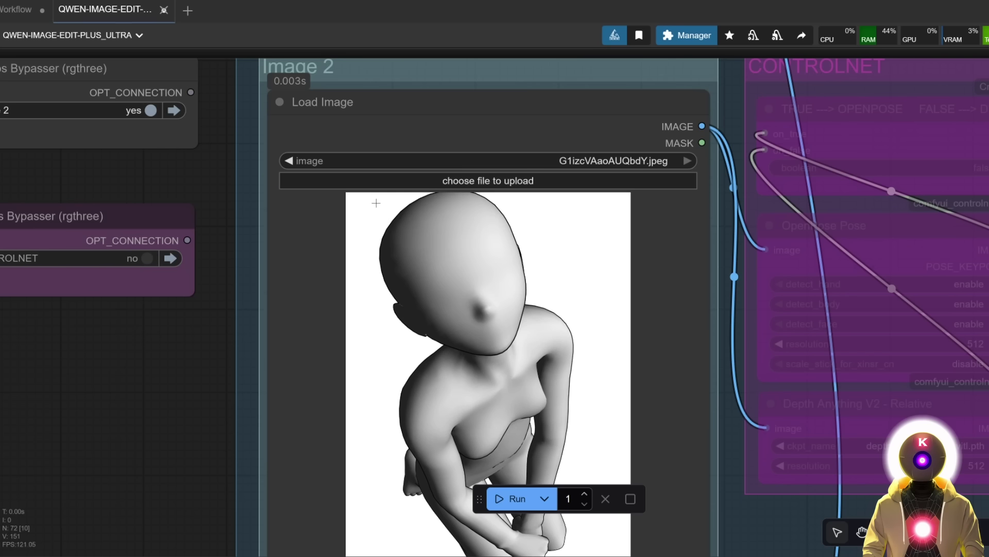
Run the workflow to apply the mannequin's pose from Image 2 to the anime girl, with CONTROLNET disabled
drag(376, 203, 380, 159)
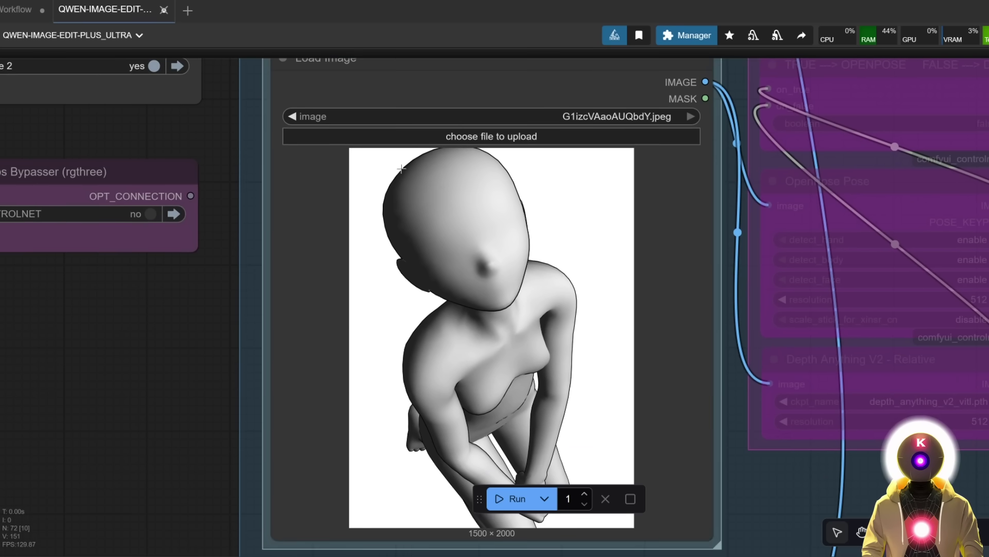
drag(737, 249, 702, 209)
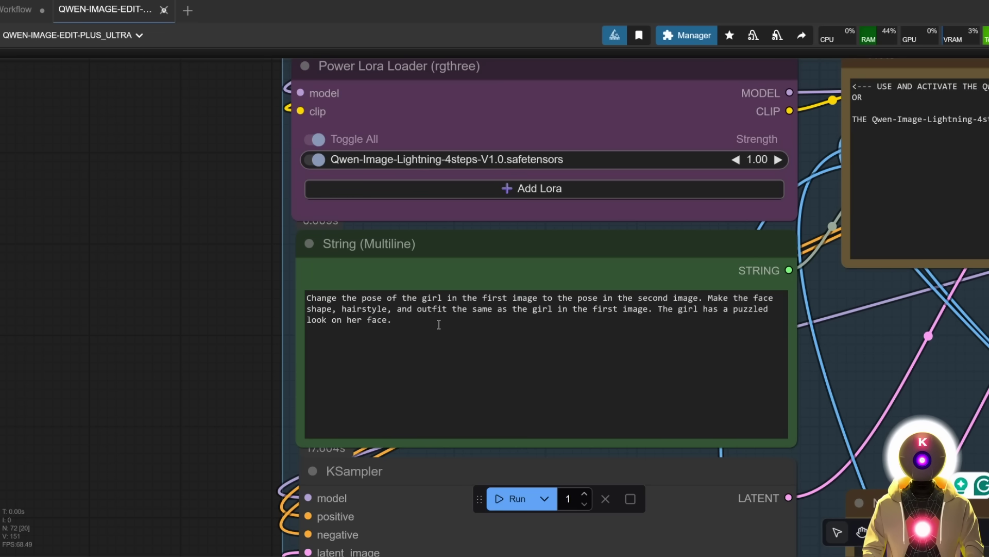
click(510, 499)
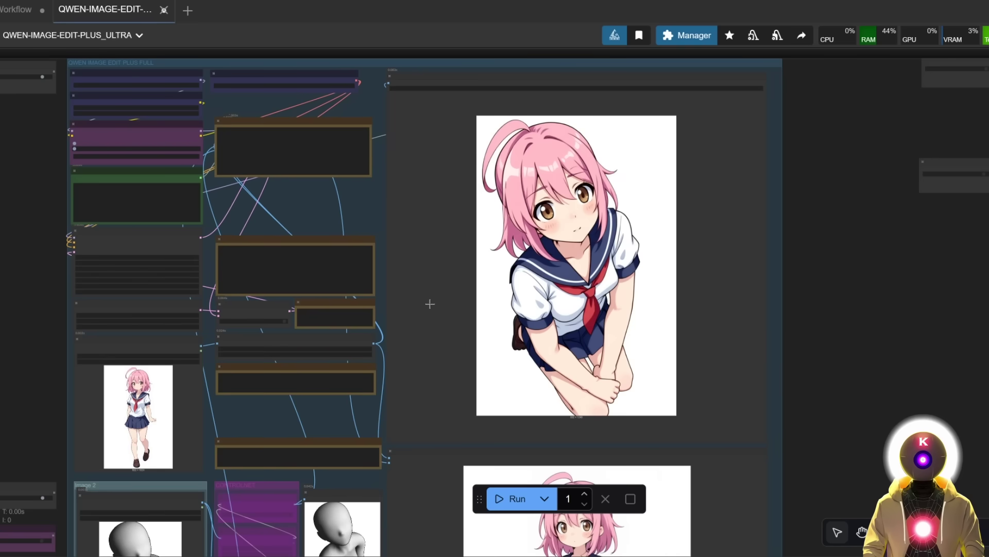
scroll(429, 304, up, 1)
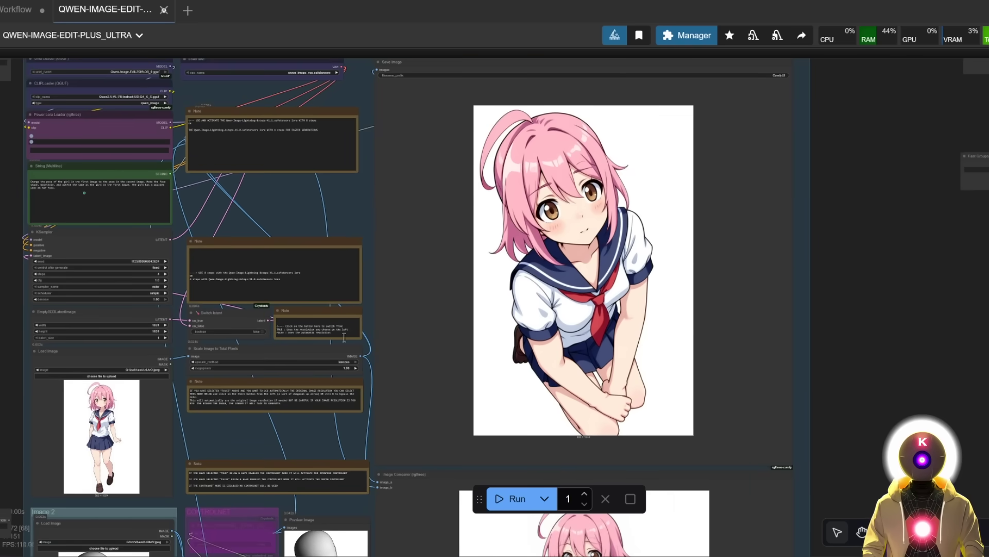
Examine the anime girl's new pose in the saved image and compare it with the original in the Image Comparer
drag(343, 339, 521, 238)
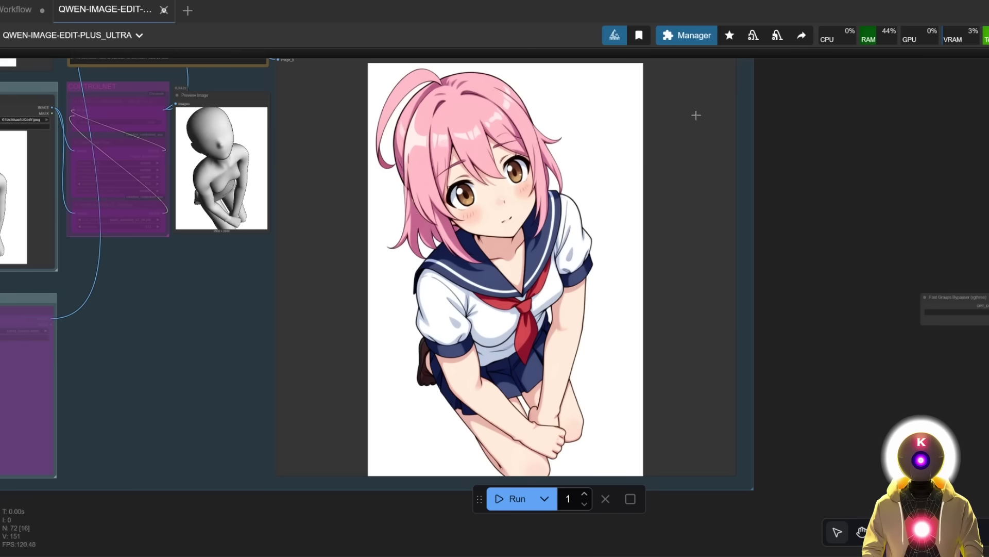
drag(696, 115, 683, 355)
scroll(642, 315, down, 1)
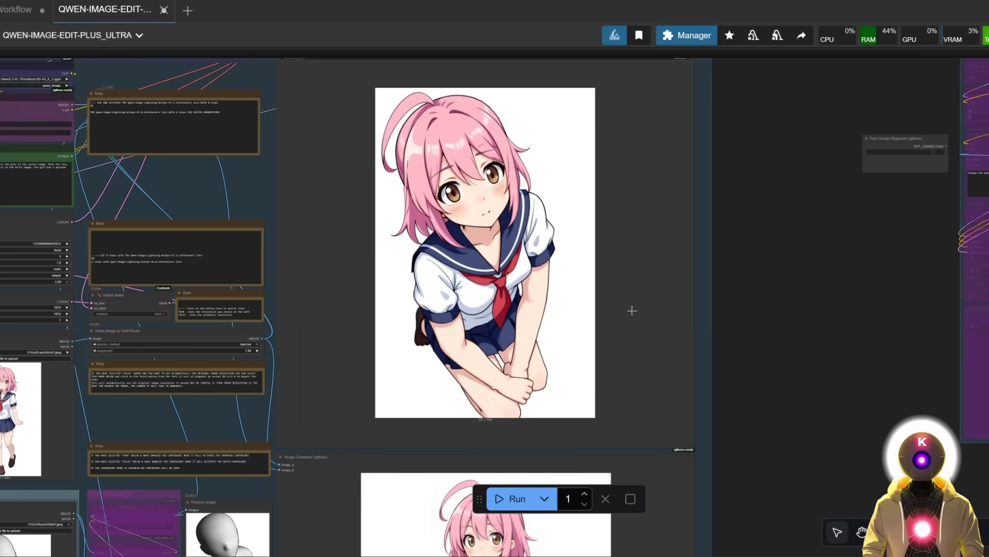
scroll(632, 309, down, 1)
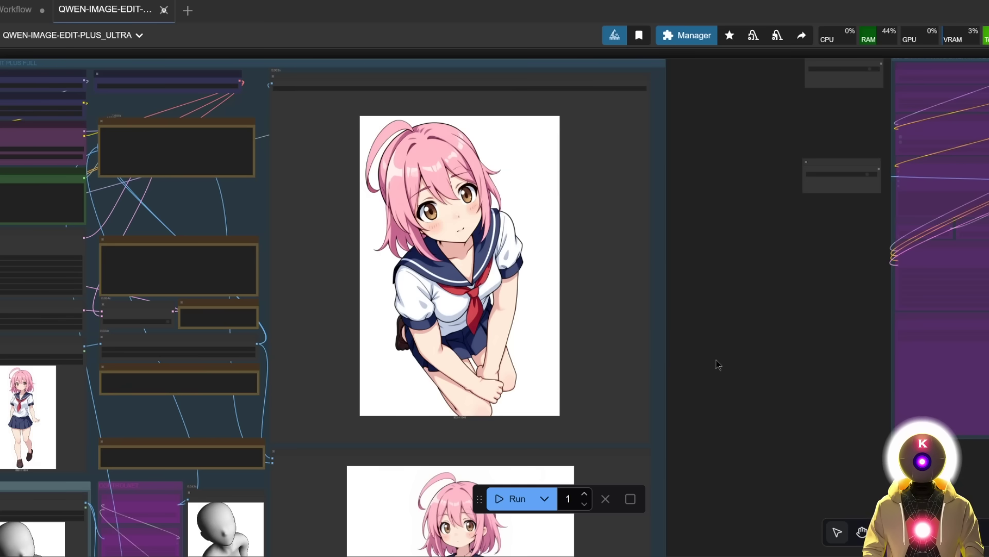
scroll(717, 359, down, 1)
drag(721, 305, 860, 278)
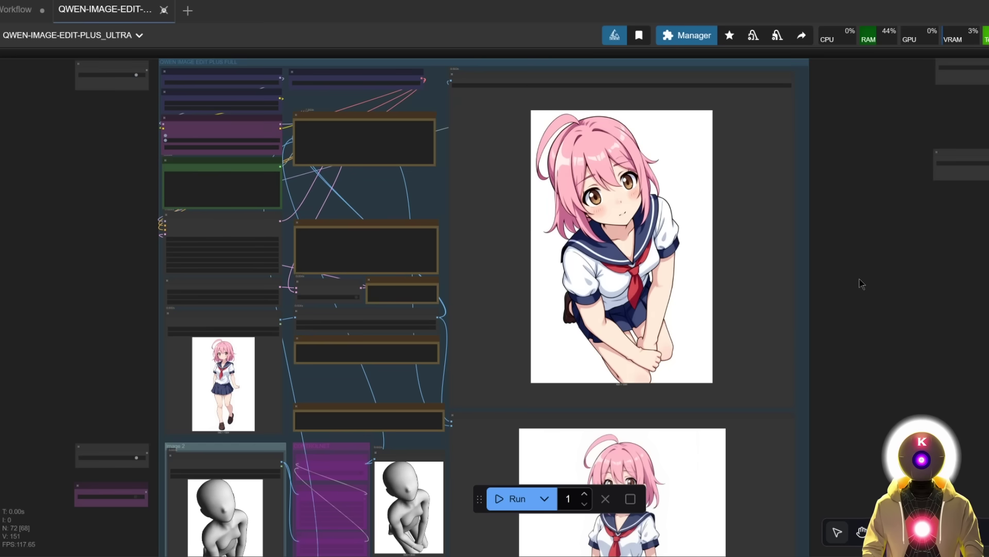
drag(533, 354, 570, 228)
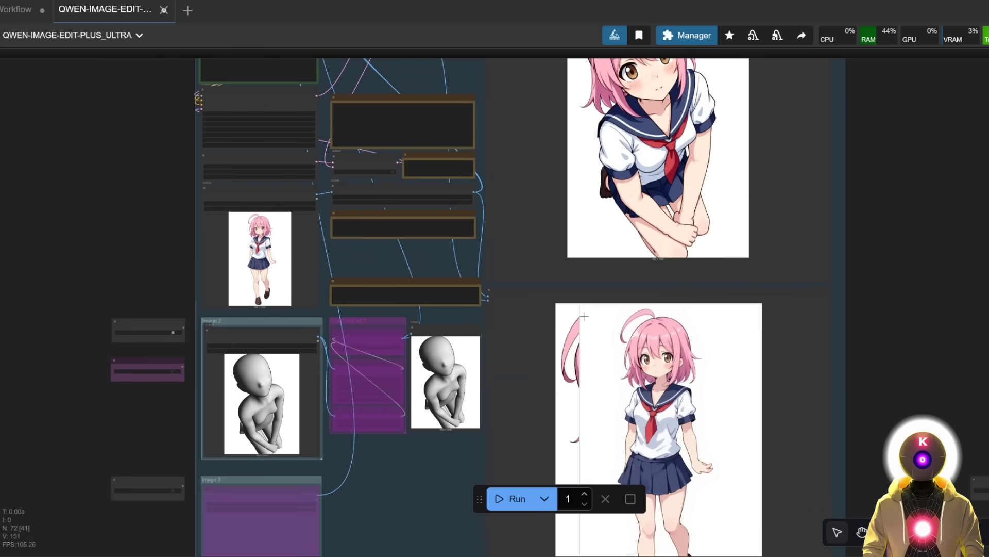
scroll(868, 288, up, 7)
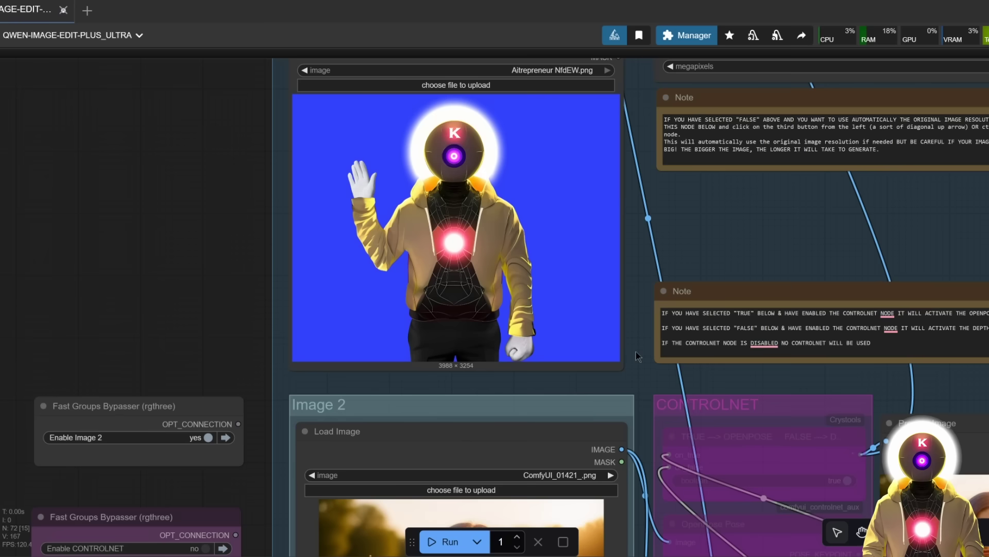
Review the masked character in the first image and the woman in Image 2 used as inputs
drag(641, 386, 639, 371)
scroll(639, 371, down, 3)
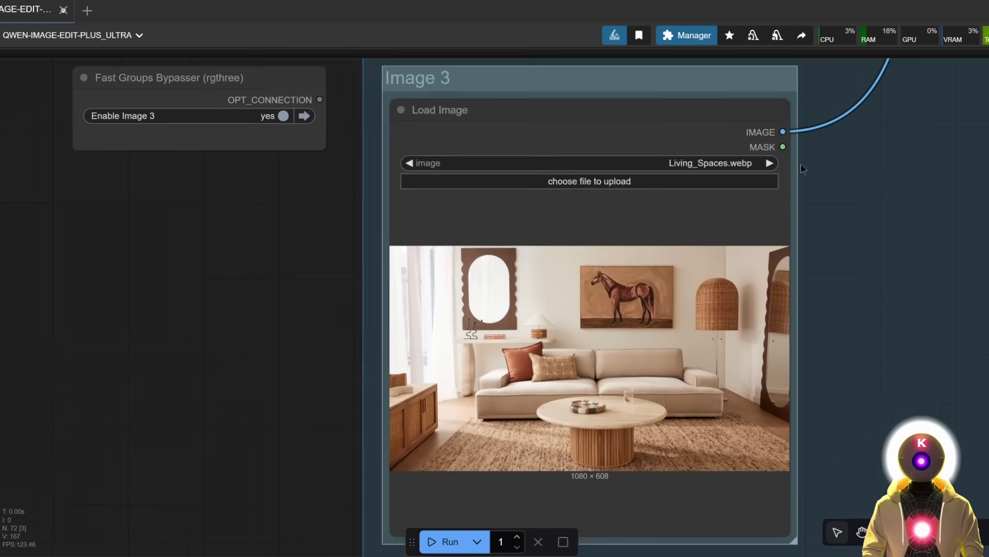
scroll(799, 215, down, 1)
scroll(682, 259, up, 2)
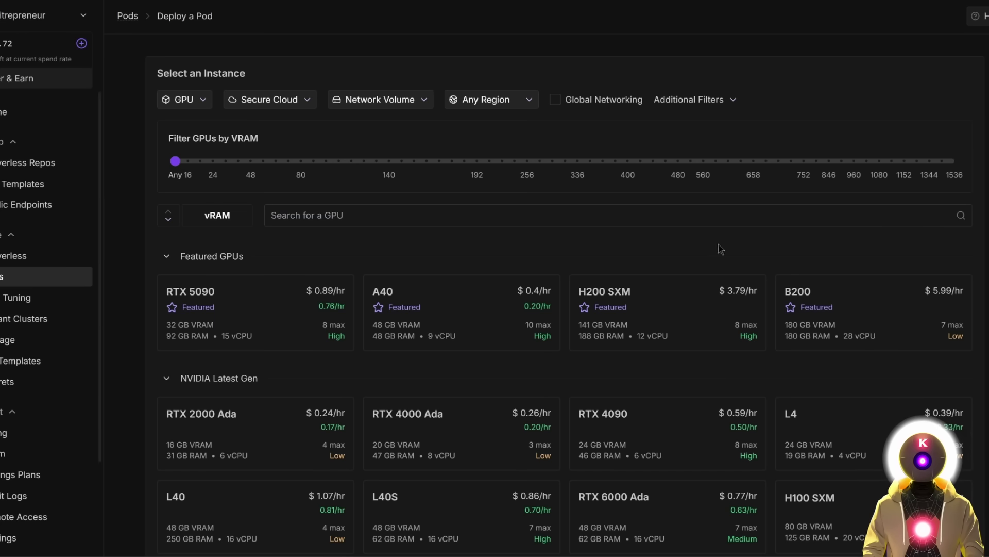
In RunPod, select the RTX 4090 GPU and change the pod template to ComfyUI (aitrepreneur/comfyui:2.3.5)
scroll(730, 224, down, 3)
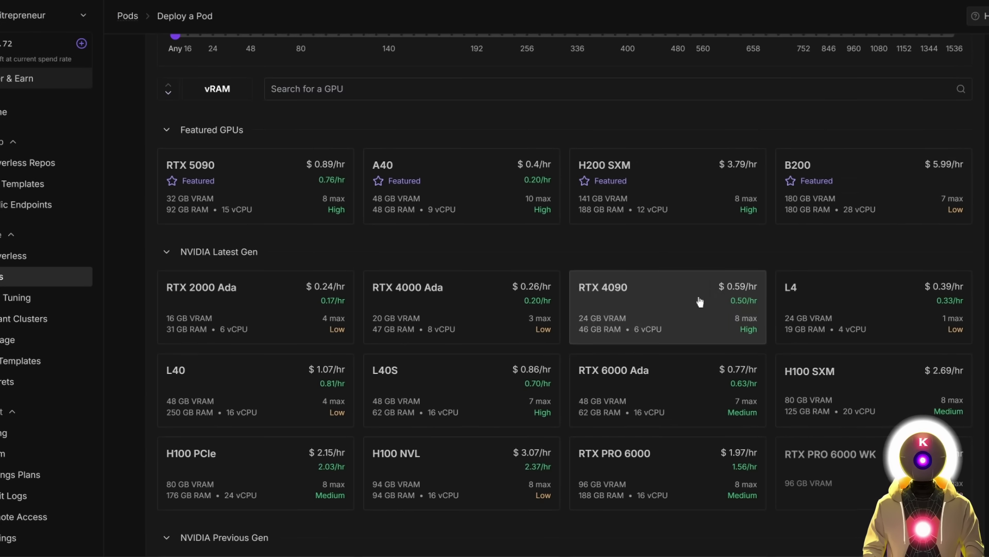
click(661, 305)
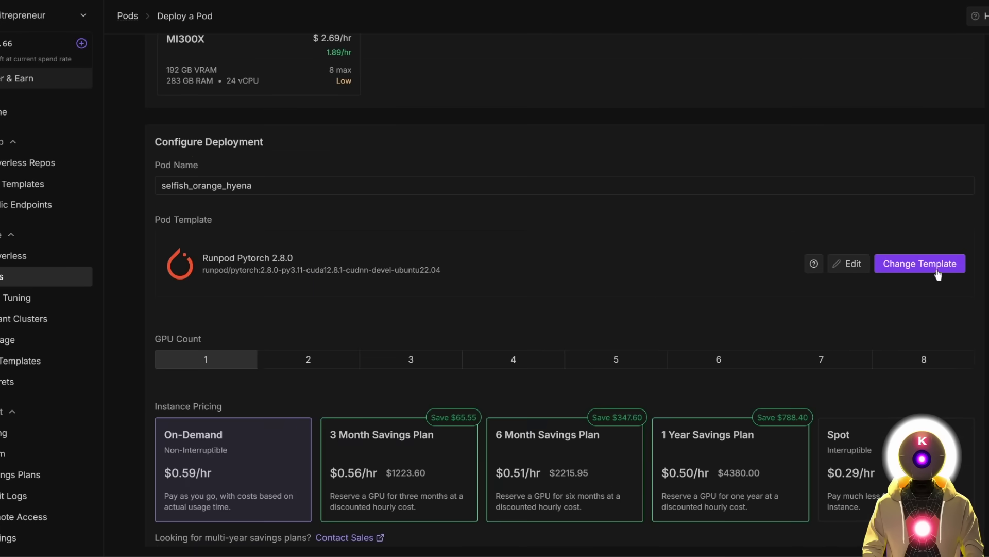
click(941, 269)
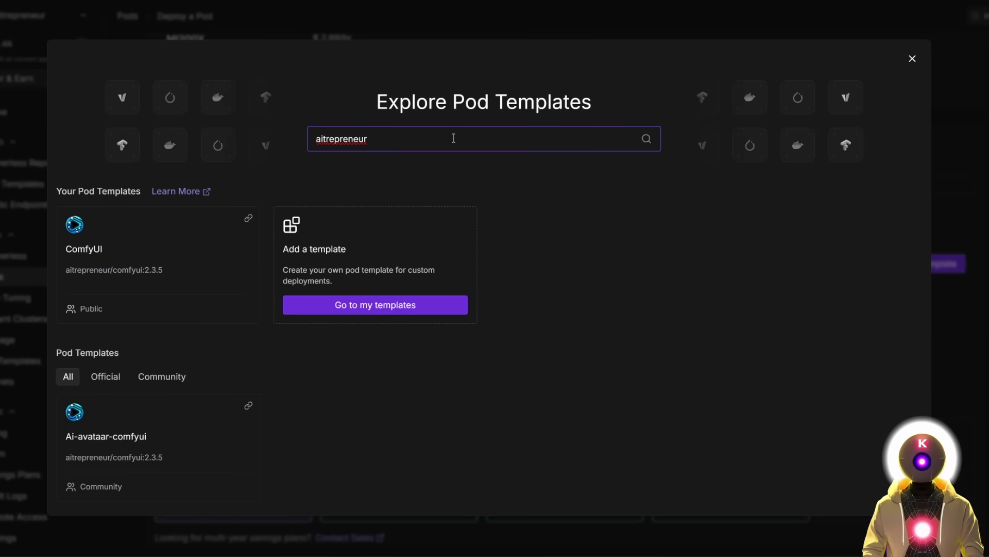
click(141, 247)
Apply template overrides of 80 GB container disk and 80 GB volume disk, and deploy the pod on demand
click(849, 268)
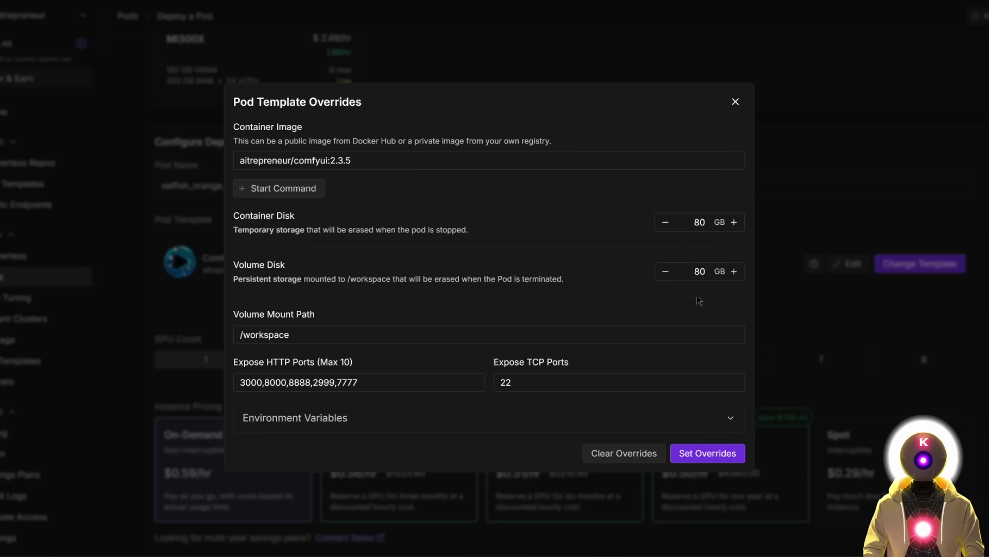
click(708, 453)
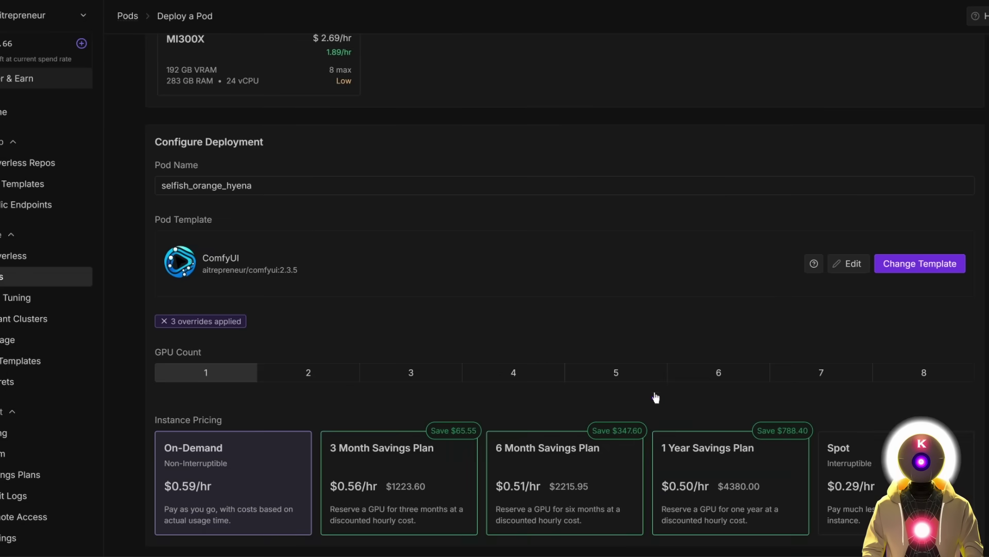
scroll(656, 398, down, 5)
mouse_move(586, 475)
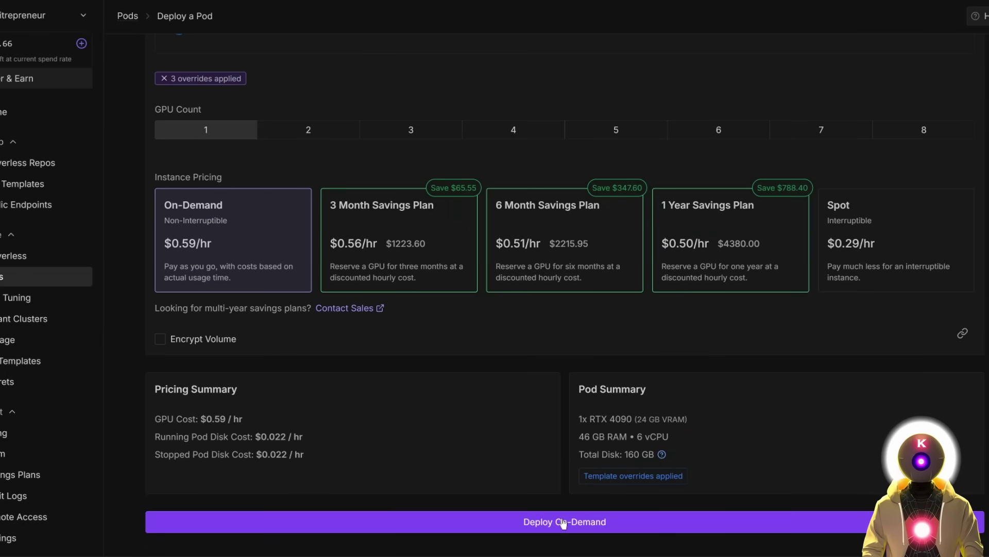
click(508, 523)
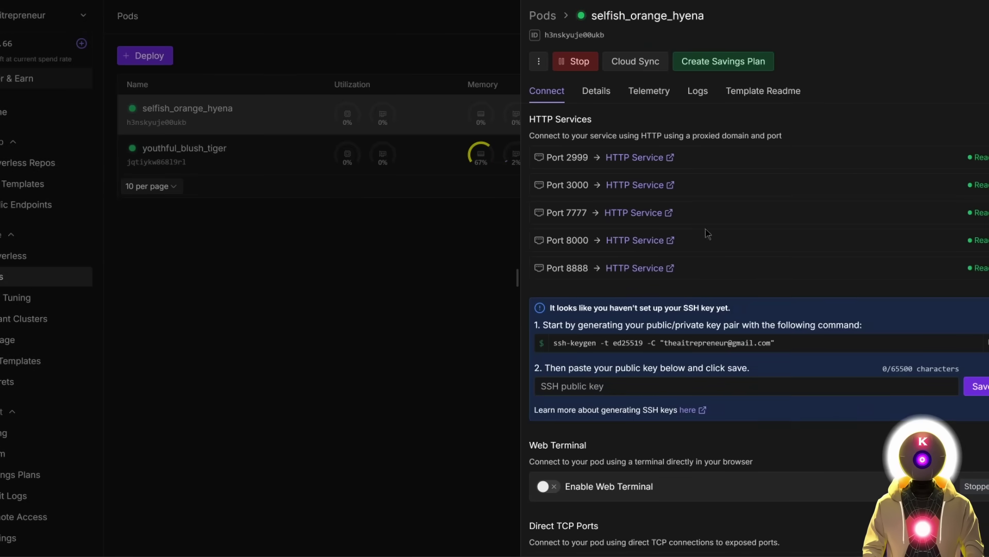
Open the pod's ComfyUI service on port 3000 and update everything through ComfyUI Manager
click(639, 185)
click(936, 409)
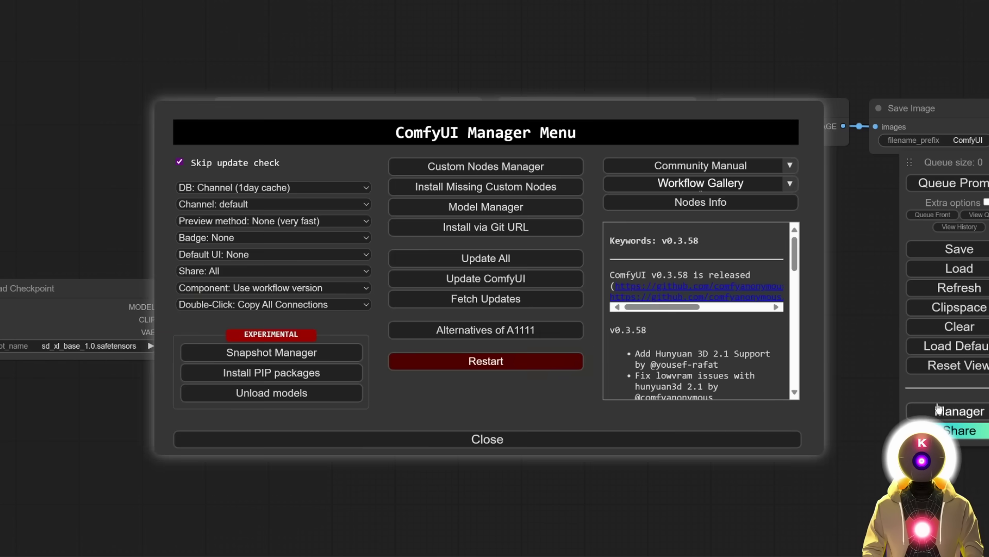
click(492, 259)
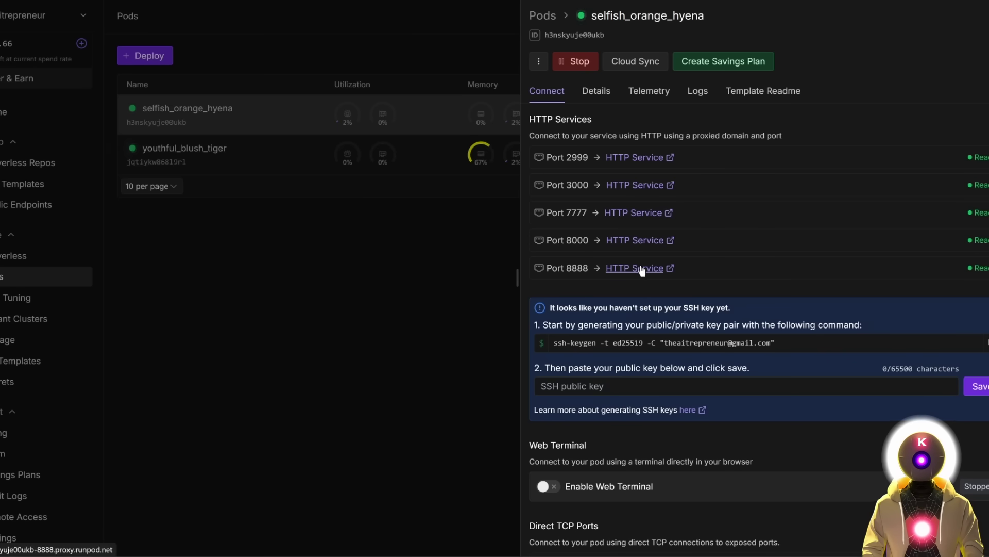
Open the pod's Jupyter service on port 8888 and run the copied log command in a terminal at workspace/logs
click(635, 266)
double_click(17, 136)
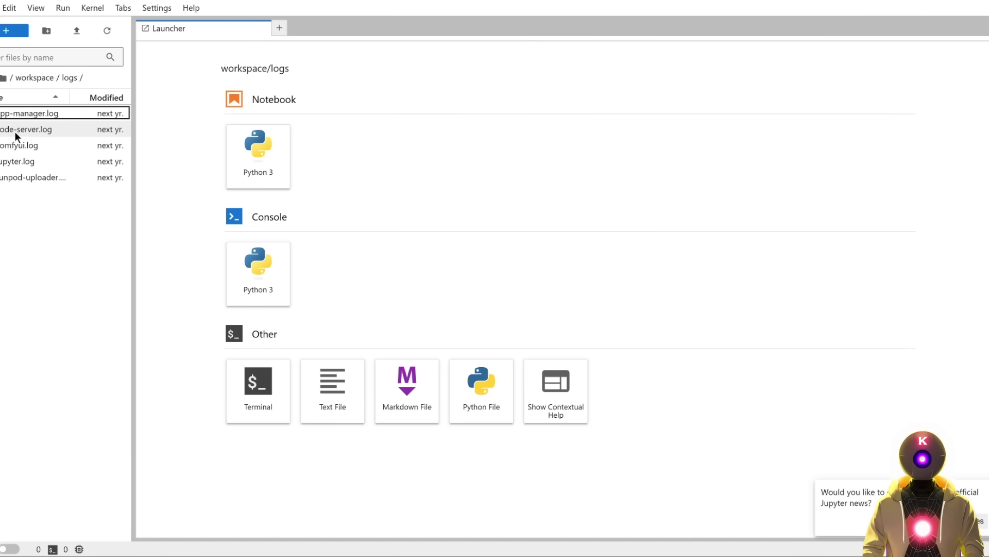
click(258, 390)
text(tail -f comfyui.log)
key(Return)
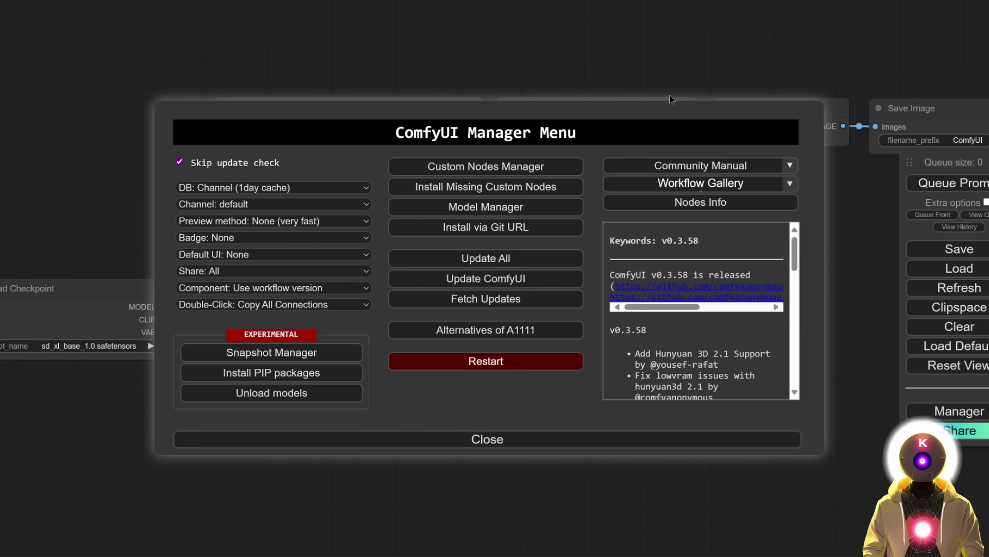
Restart the ComfyUI server from ComfyUI Manager and accept the reboot
click(514, 369)
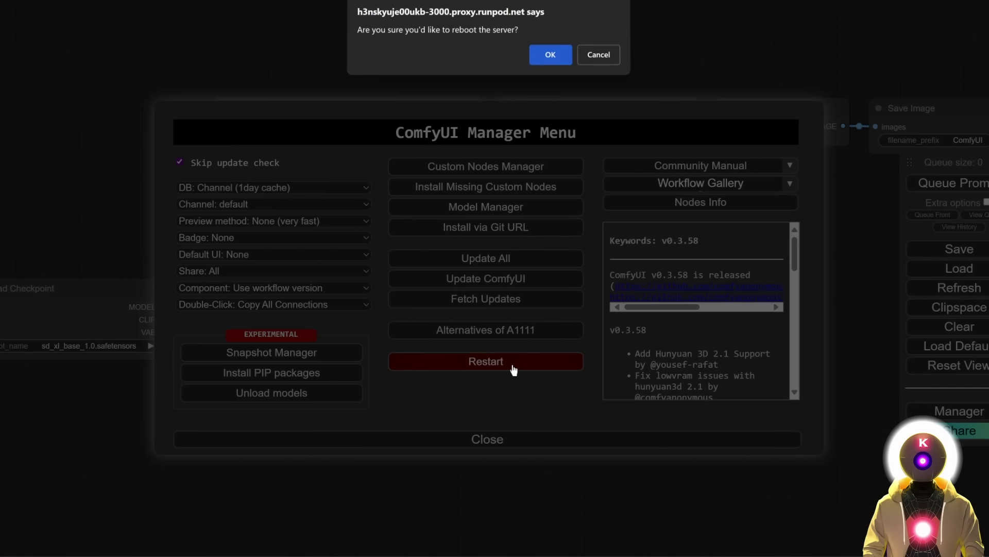
click(550, 55)
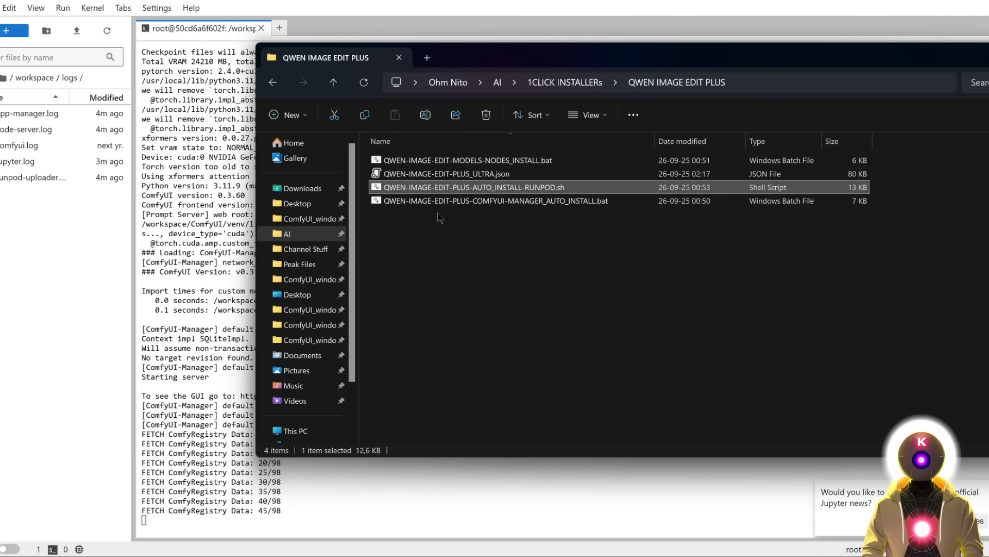
click(2, 234)
click(23, 79)
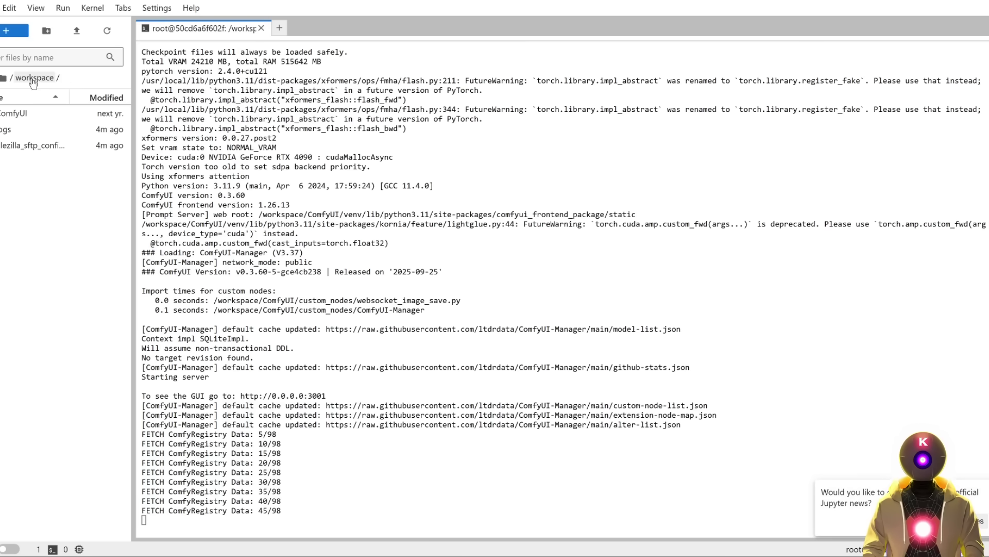
click(17, 114)
double_click(17, 113)
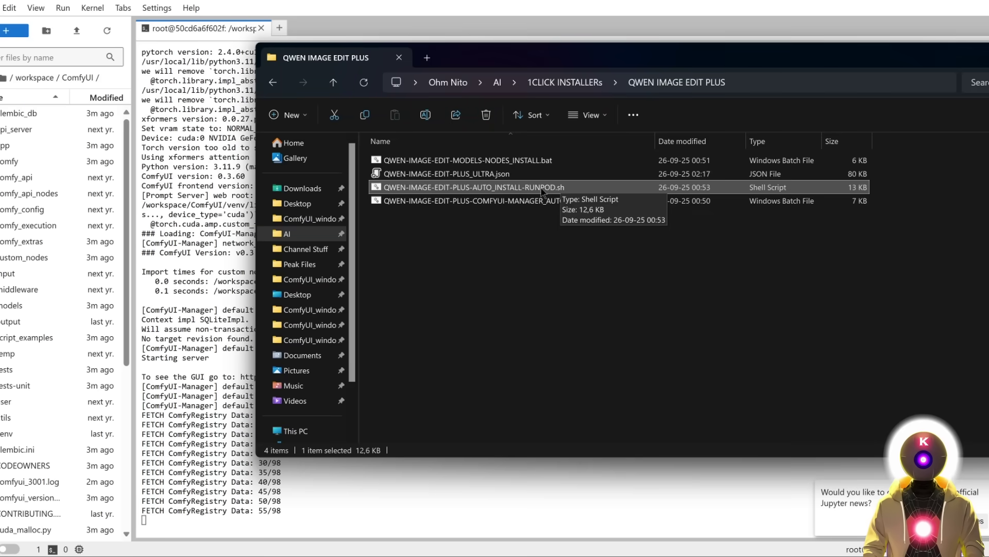
drag(546, 186, 57, 490)
In a new terminal at workspace/ComfyUI, make QWEN-IMAGE-EDIT-PLUS-AUTO_INSTALL-RUNPOD.sh executable with chmod +x and run it
click(280, 28)
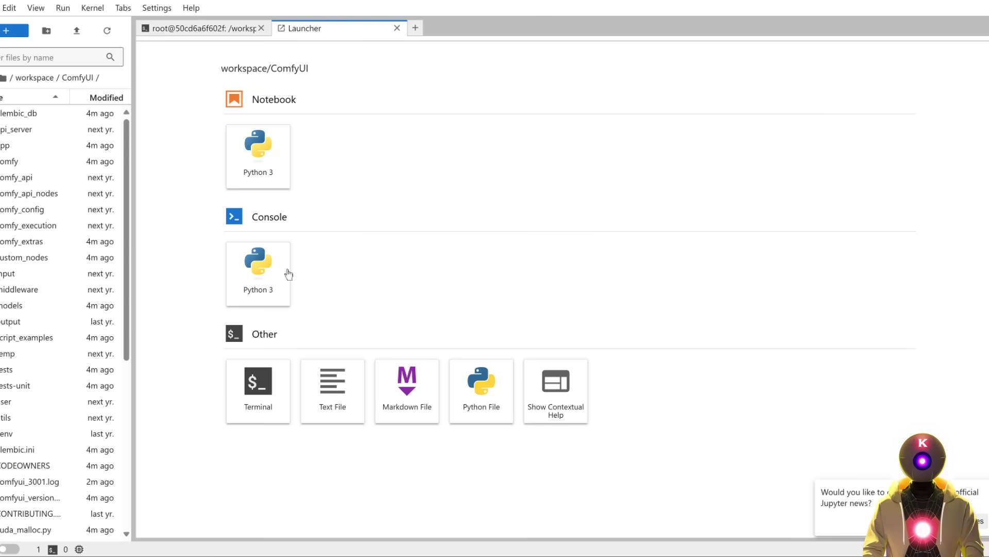
click(262, 388)
text(chmod +x QWEN-IMAGE-EDIT-PLUS-AUTO_INSTALL-RUNPOD.sh ./QWEN-IMAGE-EDIT-PLUS-AUTO_INSTALL-RUNPOD.sh)
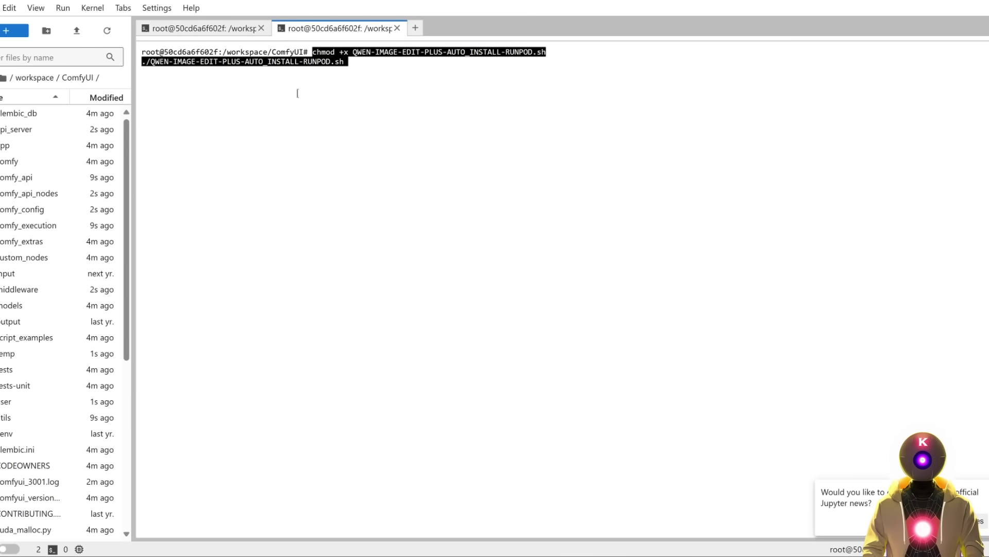
key(Return)
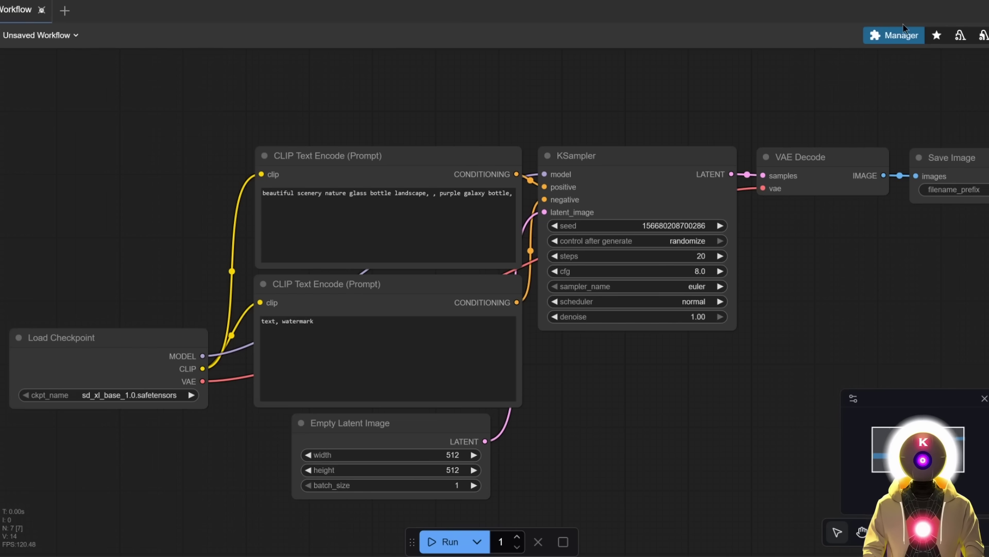
Switch to ComfyUI and load the QWEN-IMAGE-EDIT-PLUS_ULTRA.json workflow from the installer folder onto the canvas
click(895, 37)
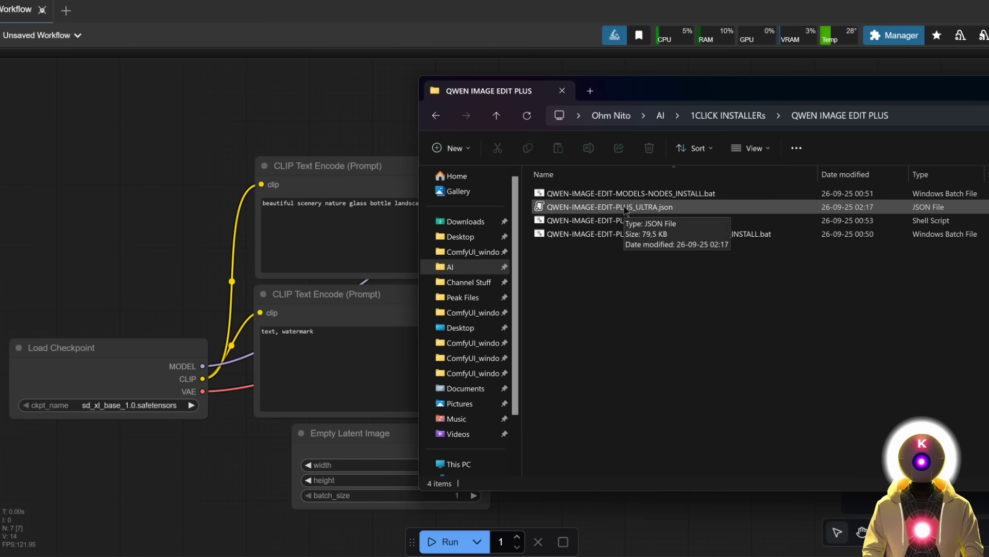
drag(625, 209, 193, 188)
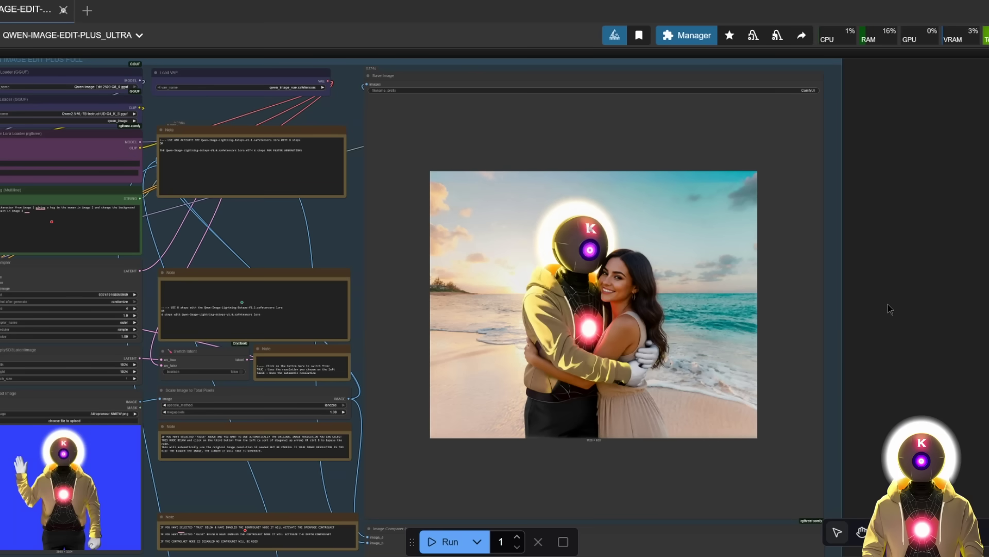